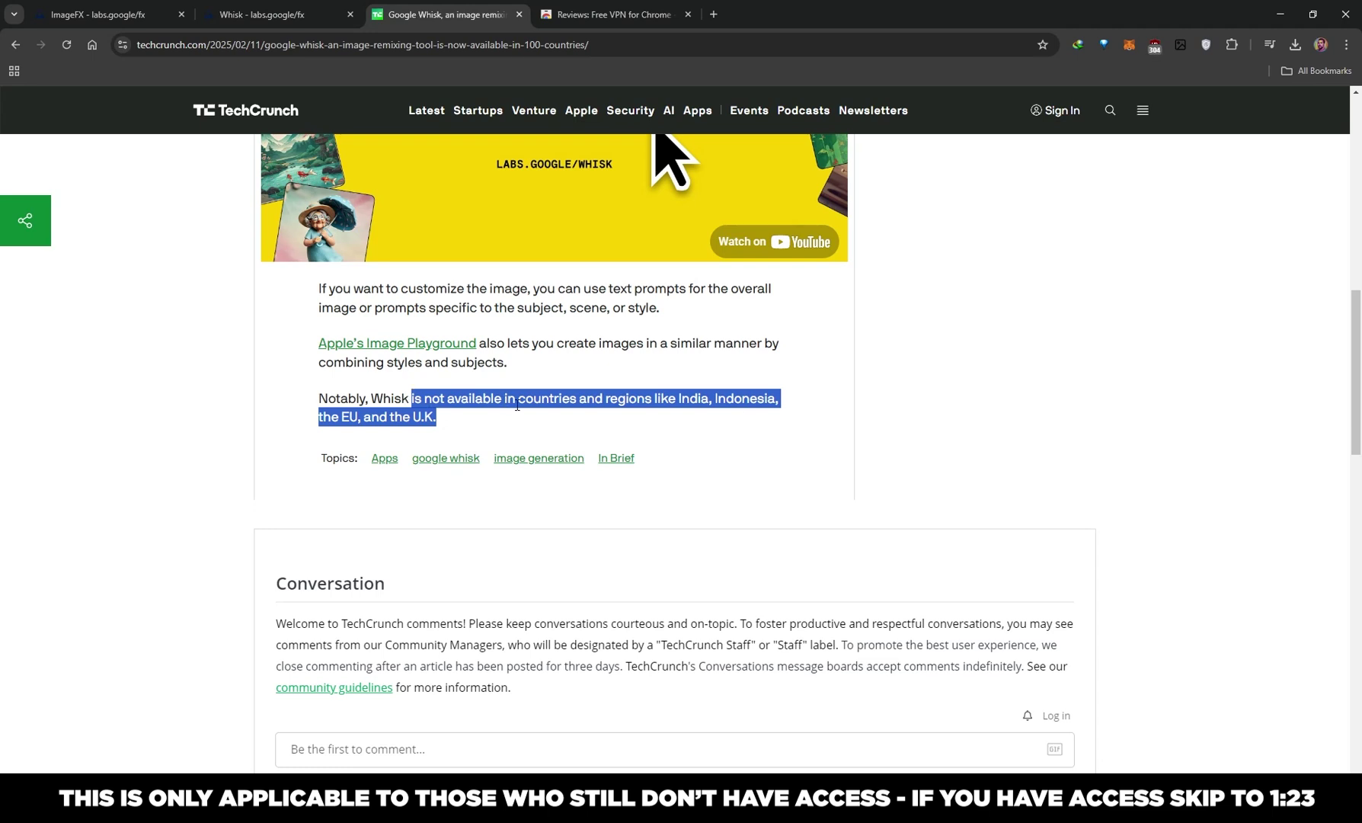
- Go to the VeePN extension's store page, select the free Singapore location in the extension and switch the VPN on
left_click(602, 22)
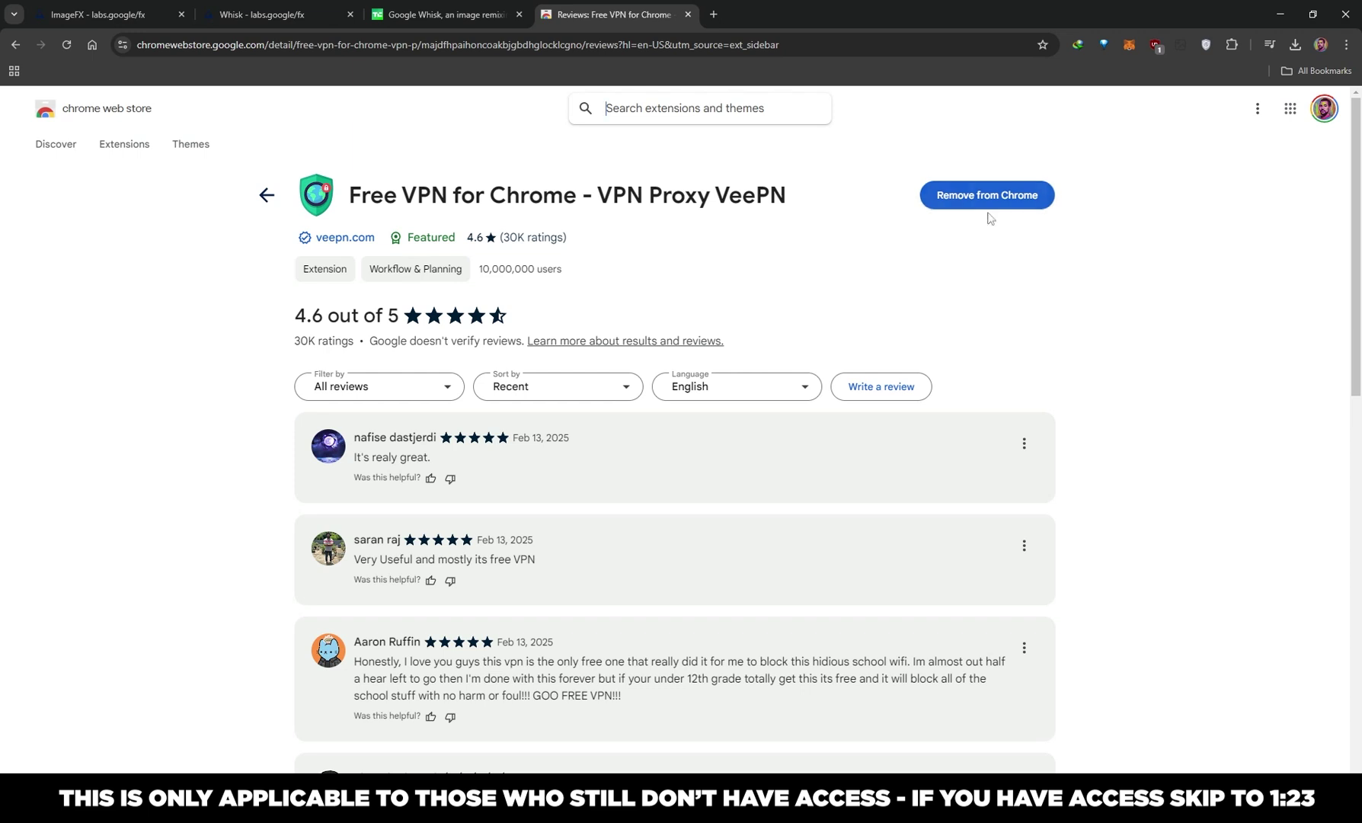
left_click(1207, 46)
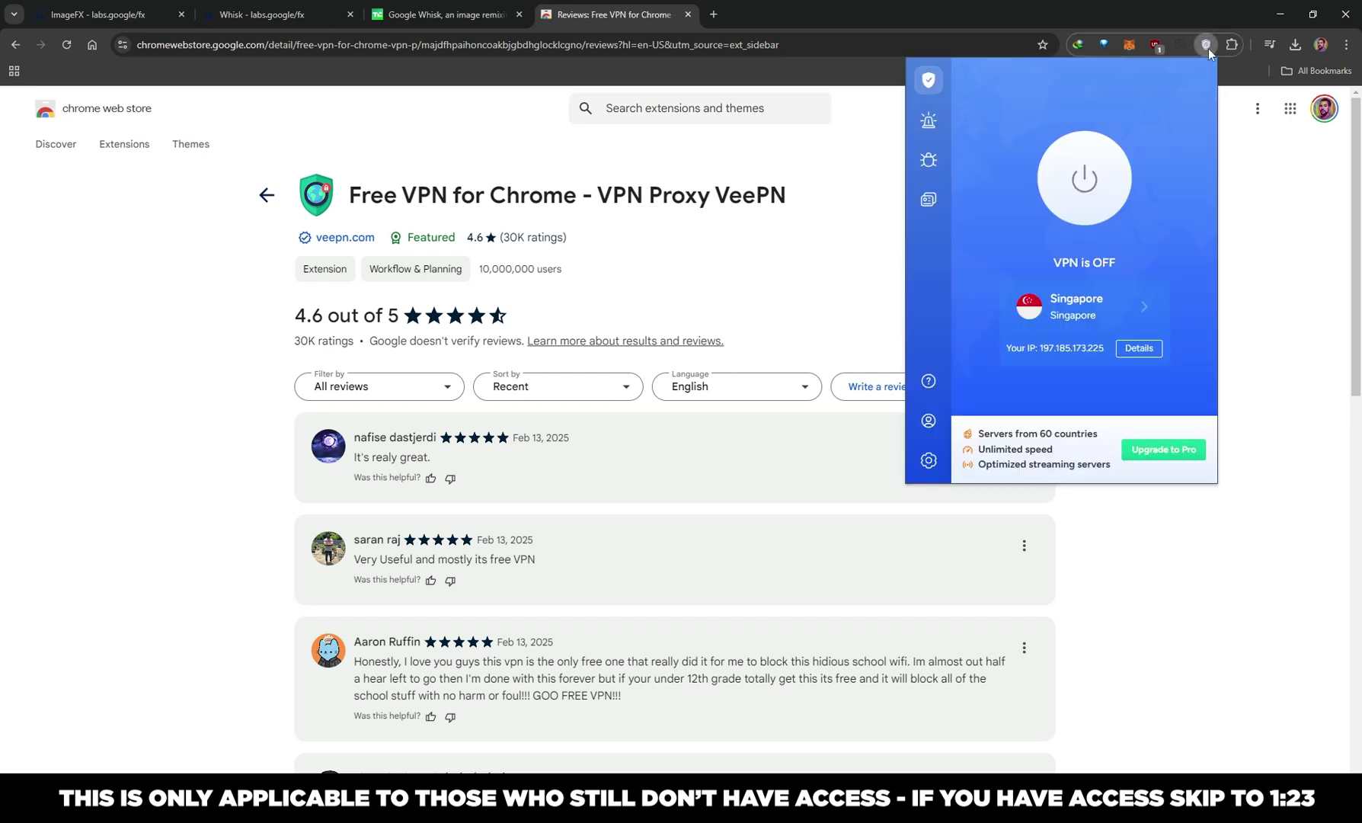
left_click(1075, 310)
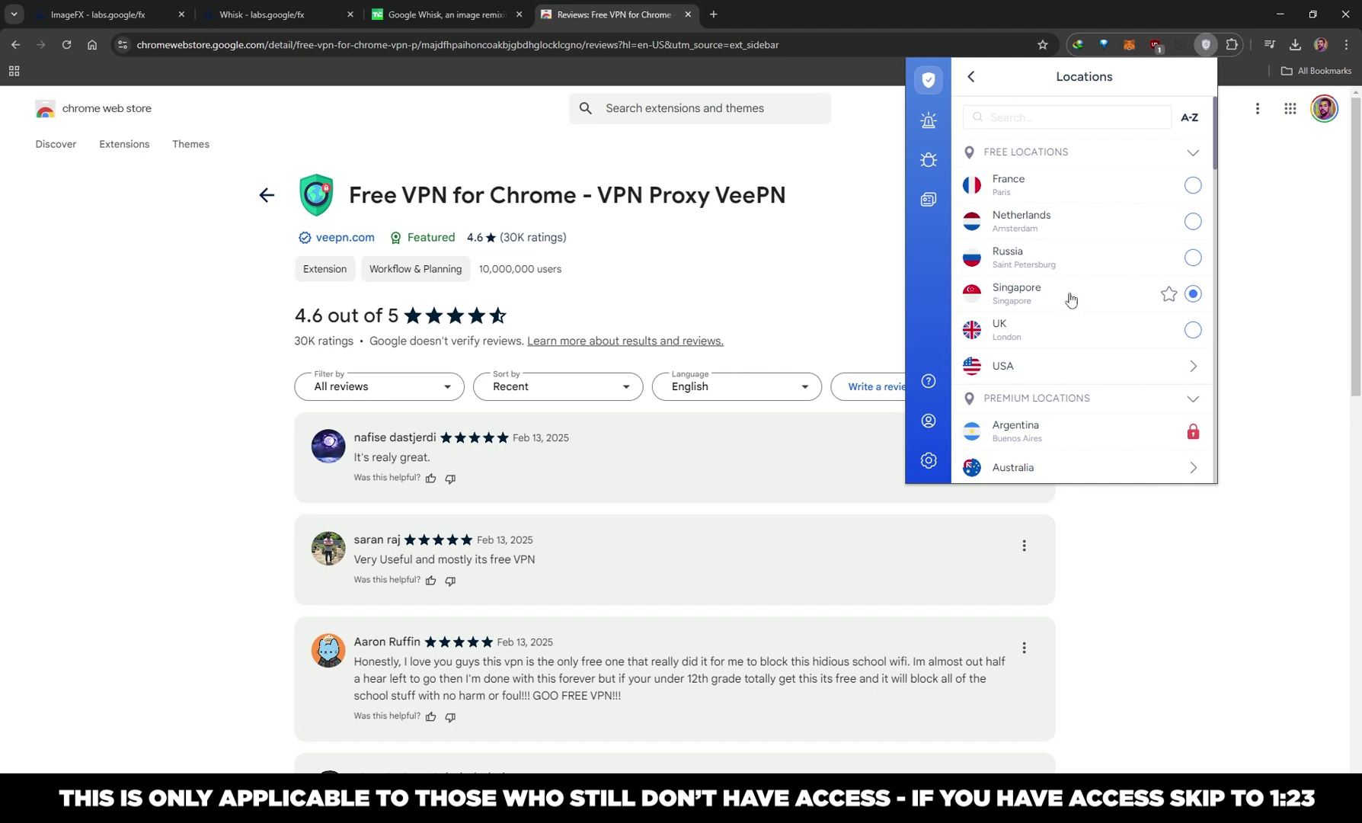
left_click(1016, 299)
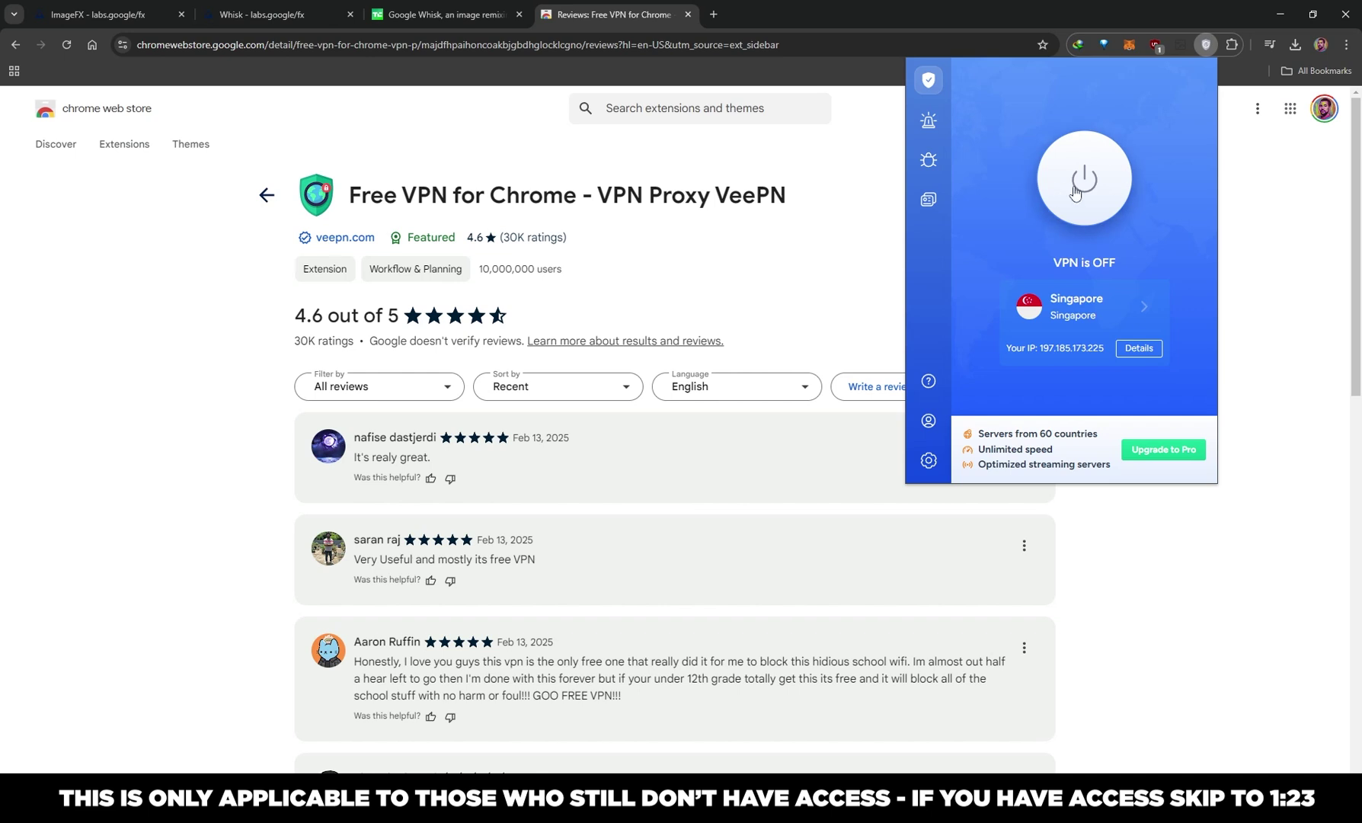
left_click(1082, 183)
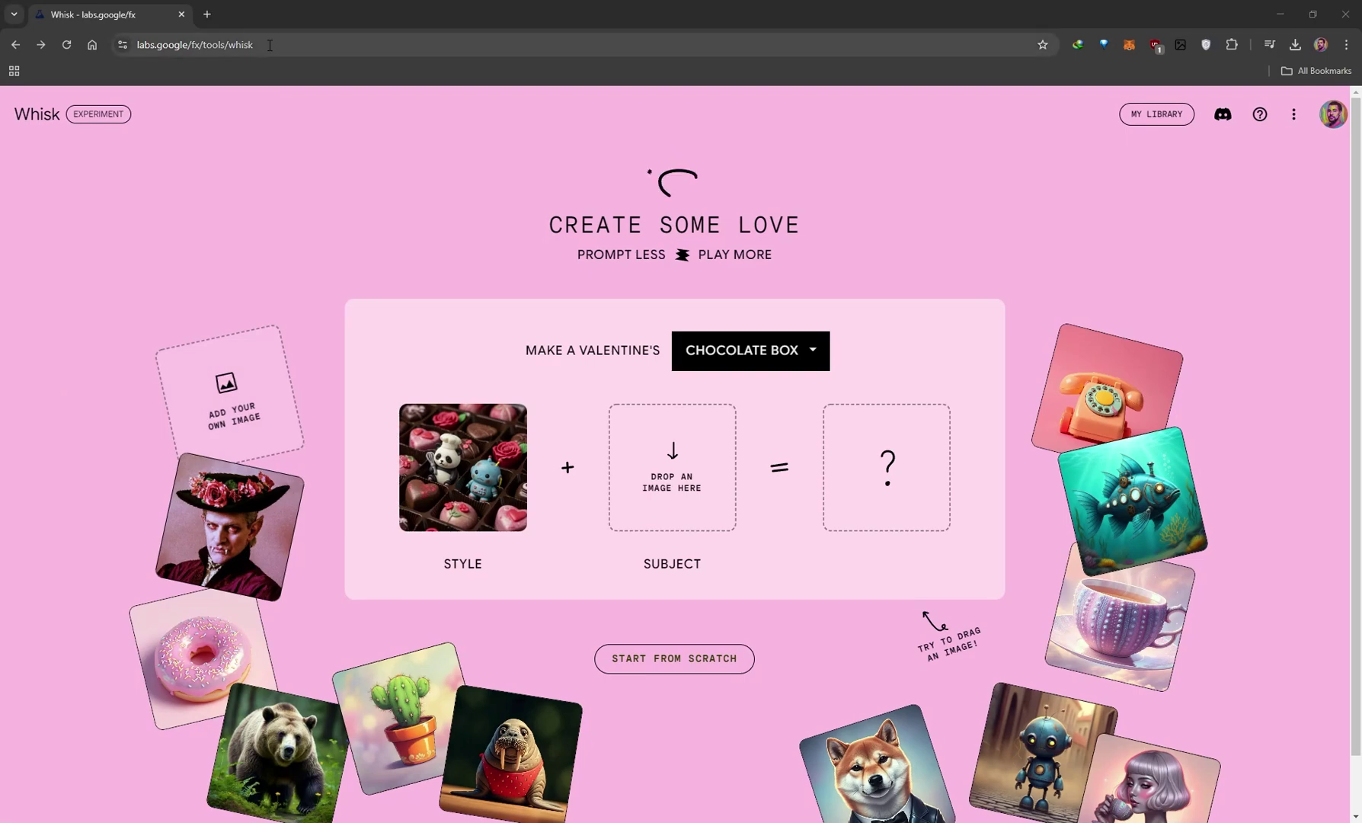
- Start a Whisk project from scratch and add the elderly man photo as subject and the flower garden photo as scene
left_click(244, 44)
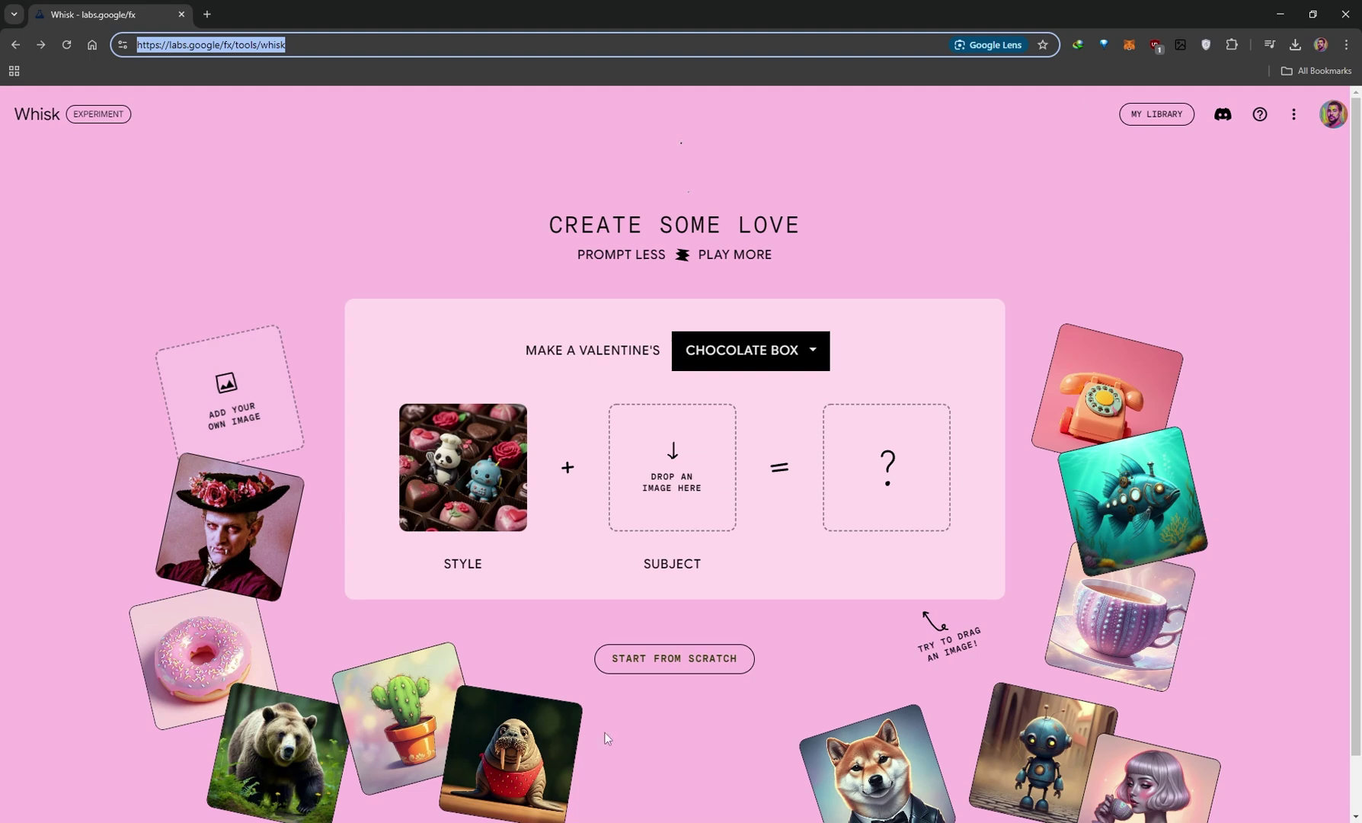
left_click(649, 660)
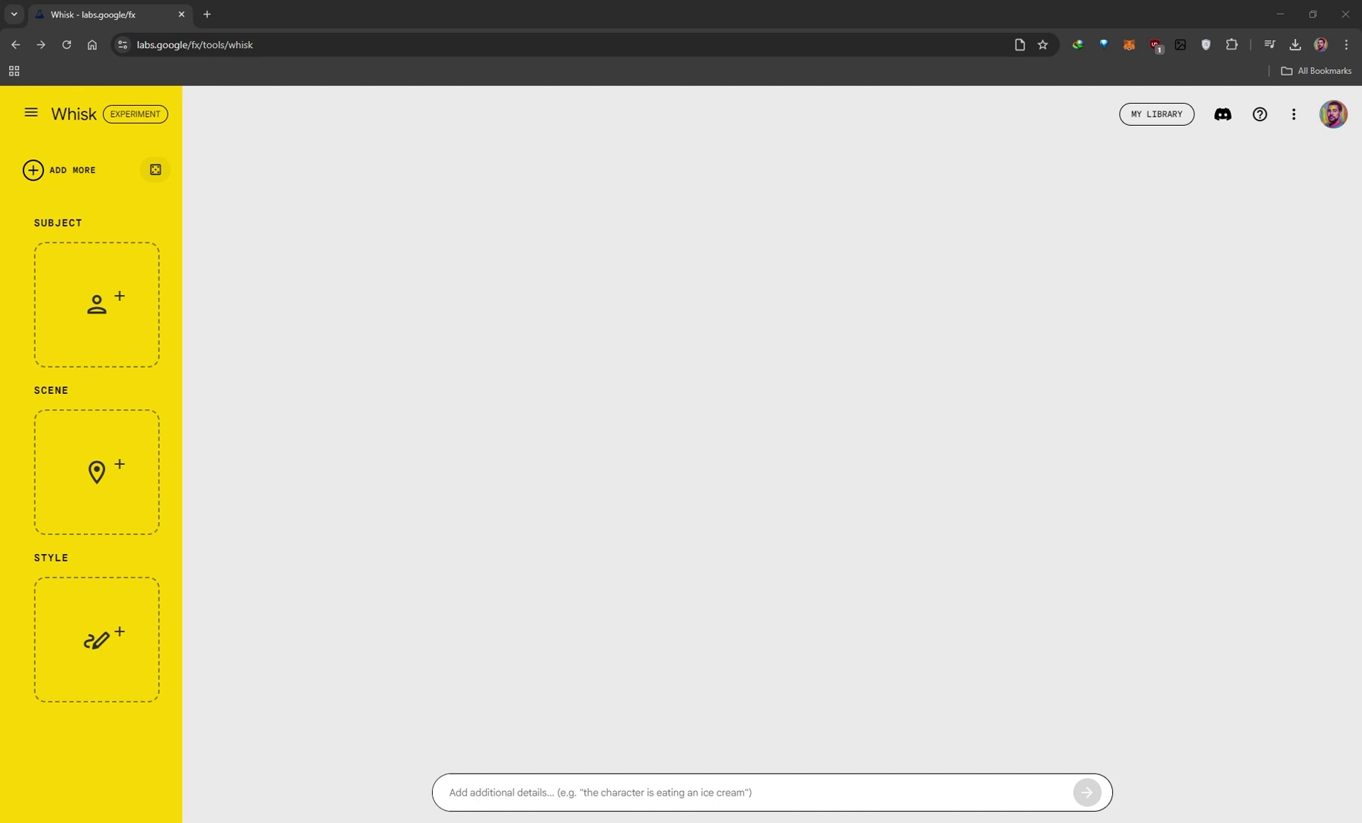
left_click_drag(52, 358, 98, 309)
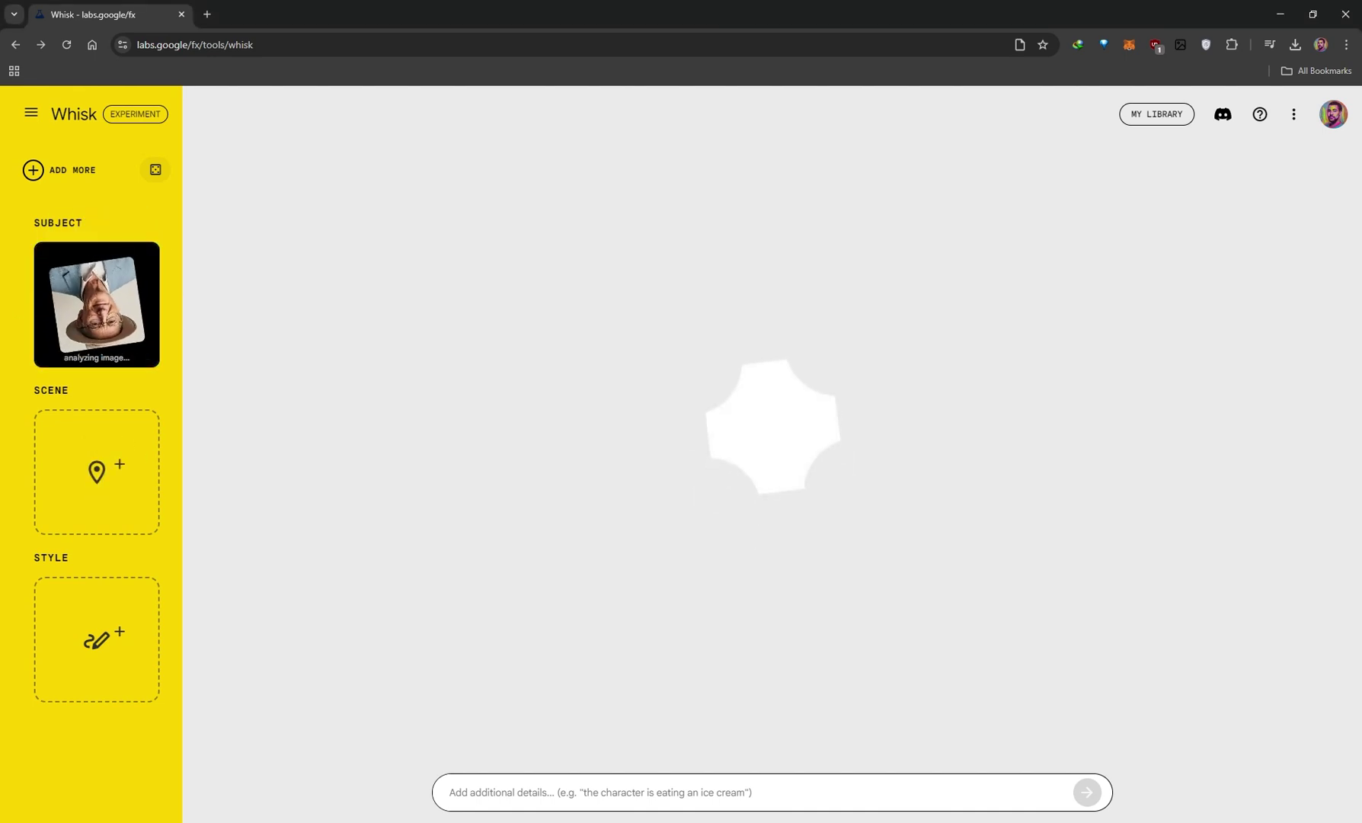
left_click_drag(0, 457, 96, 479)
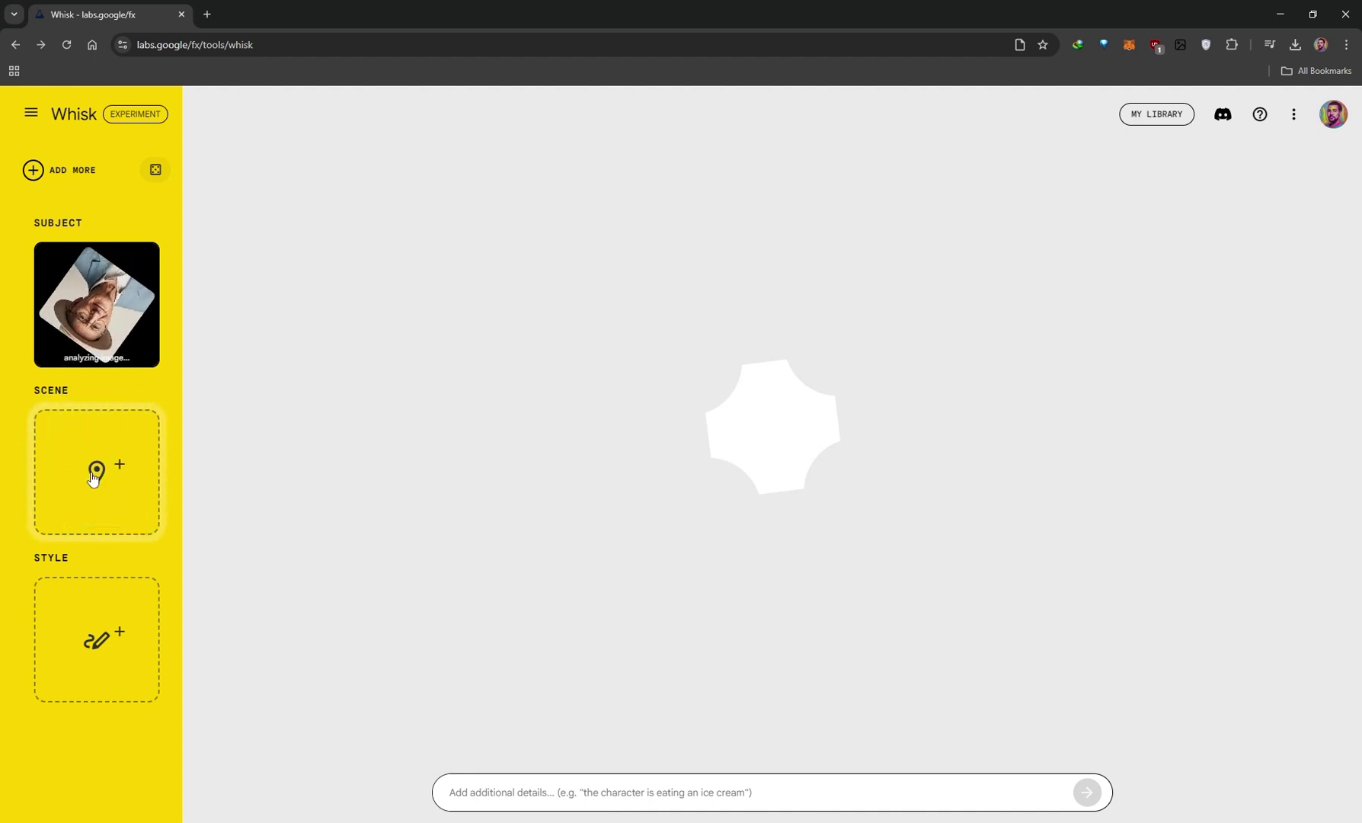
- Generate a style reference image from the prompt "90's anime"
mouse_move(62, 587)
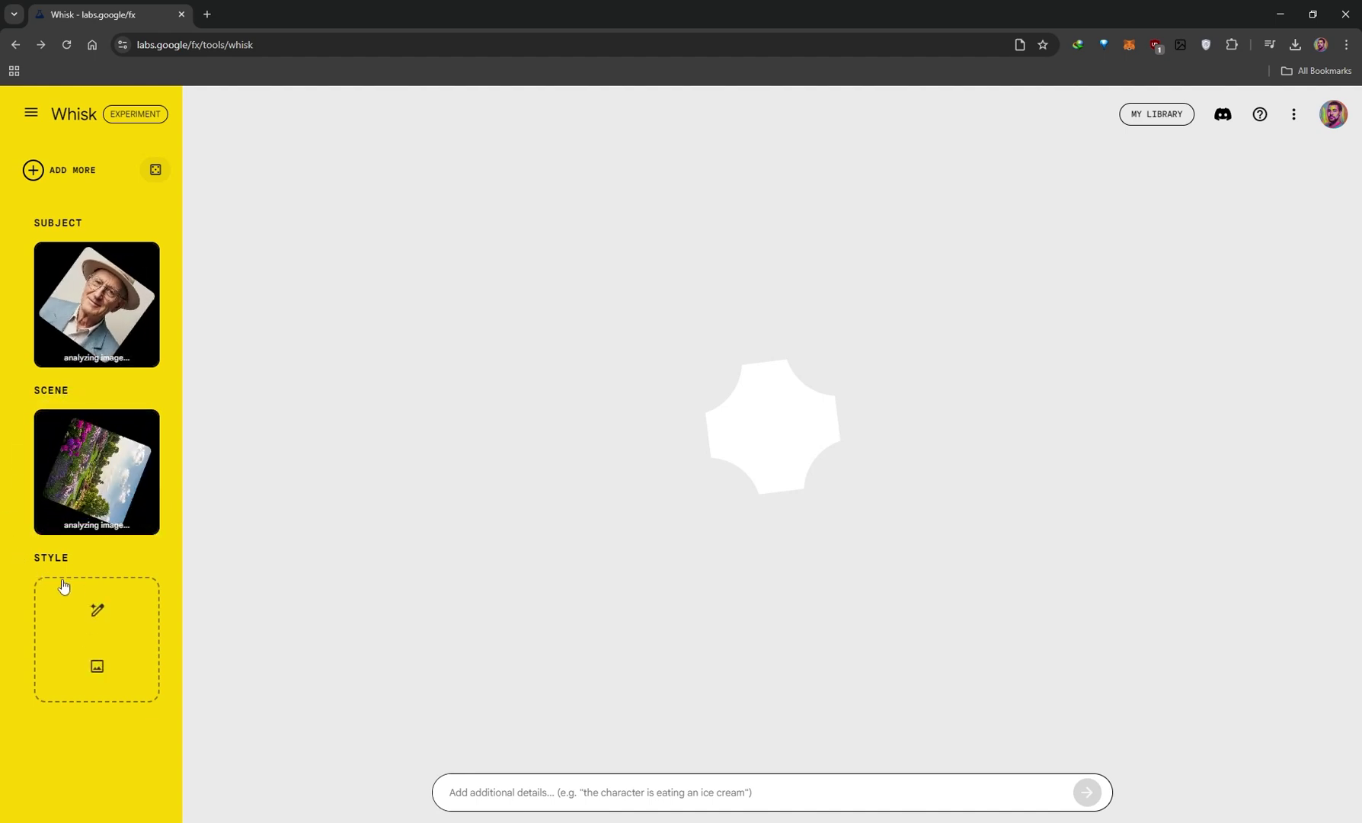
left_click(109, 617)
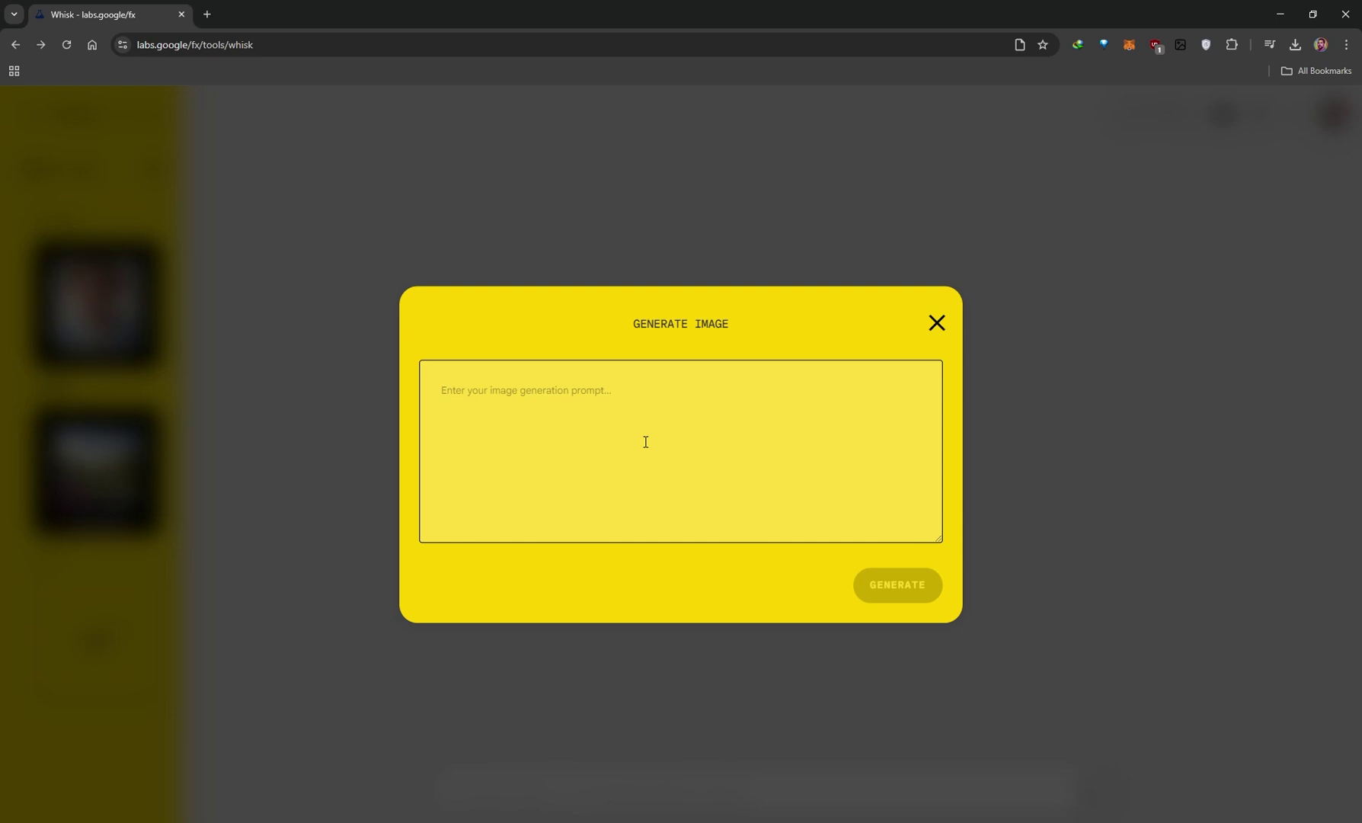
type("90")
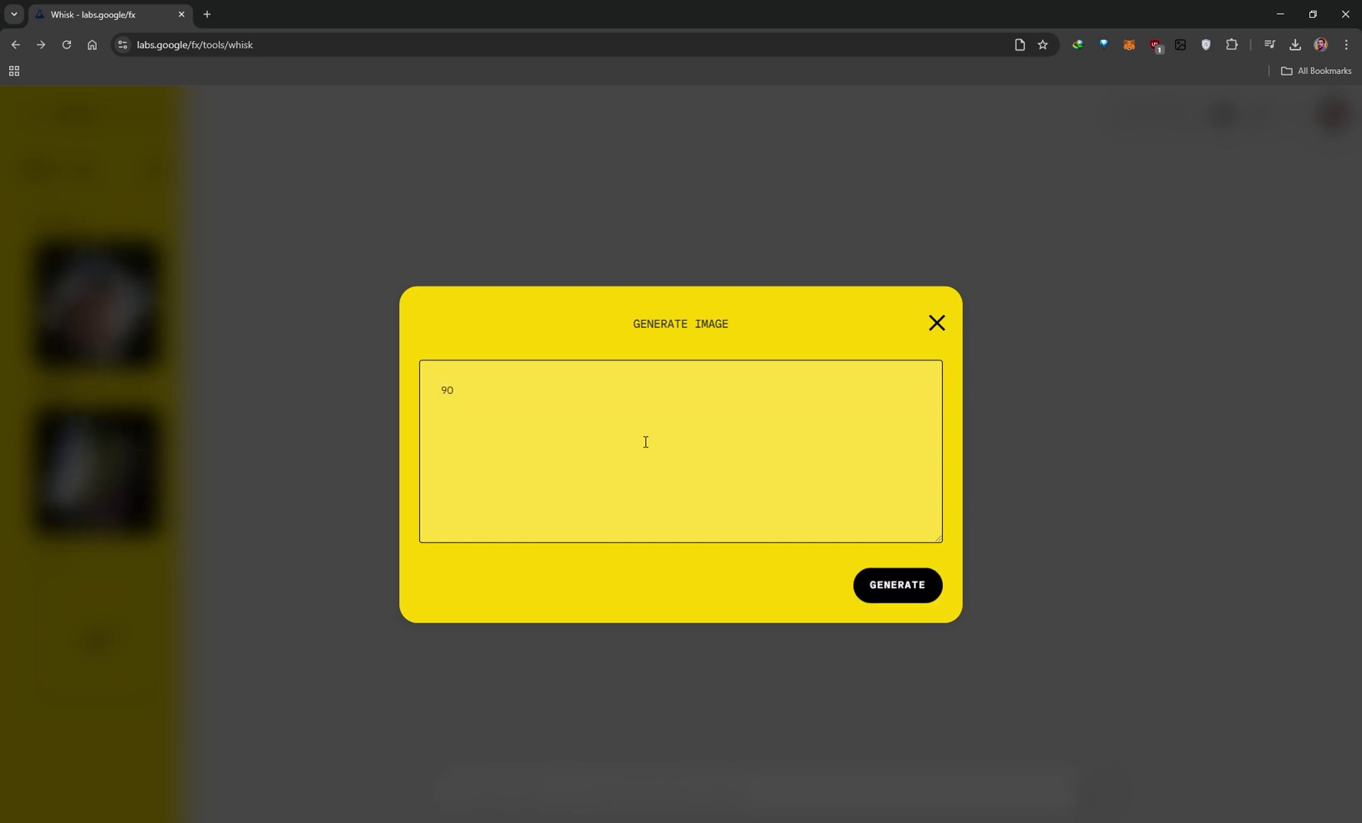
type("'s anime")
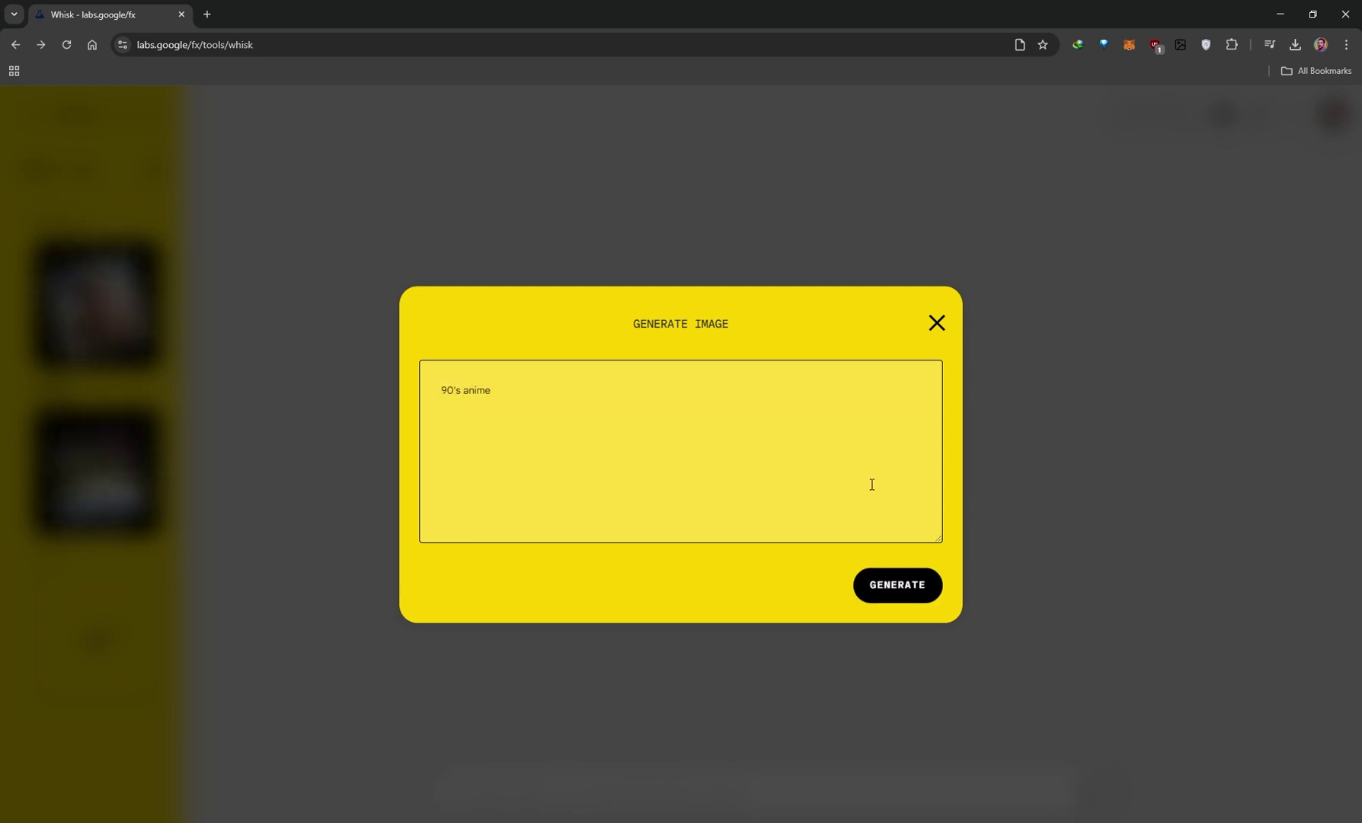
left_click(890, 592)
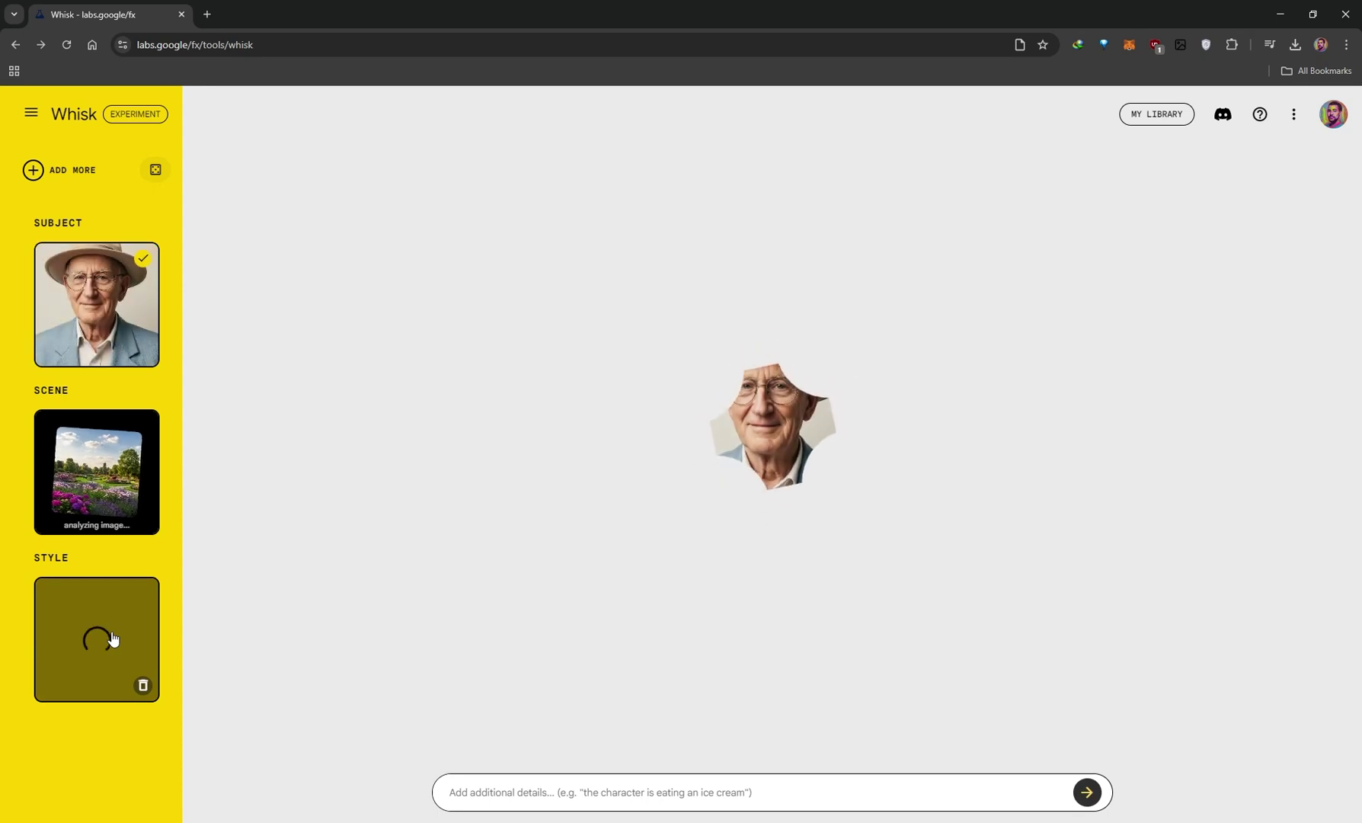
- Generate combined images from the subject, scene and style references without additional details
mouse_move(101, 276)
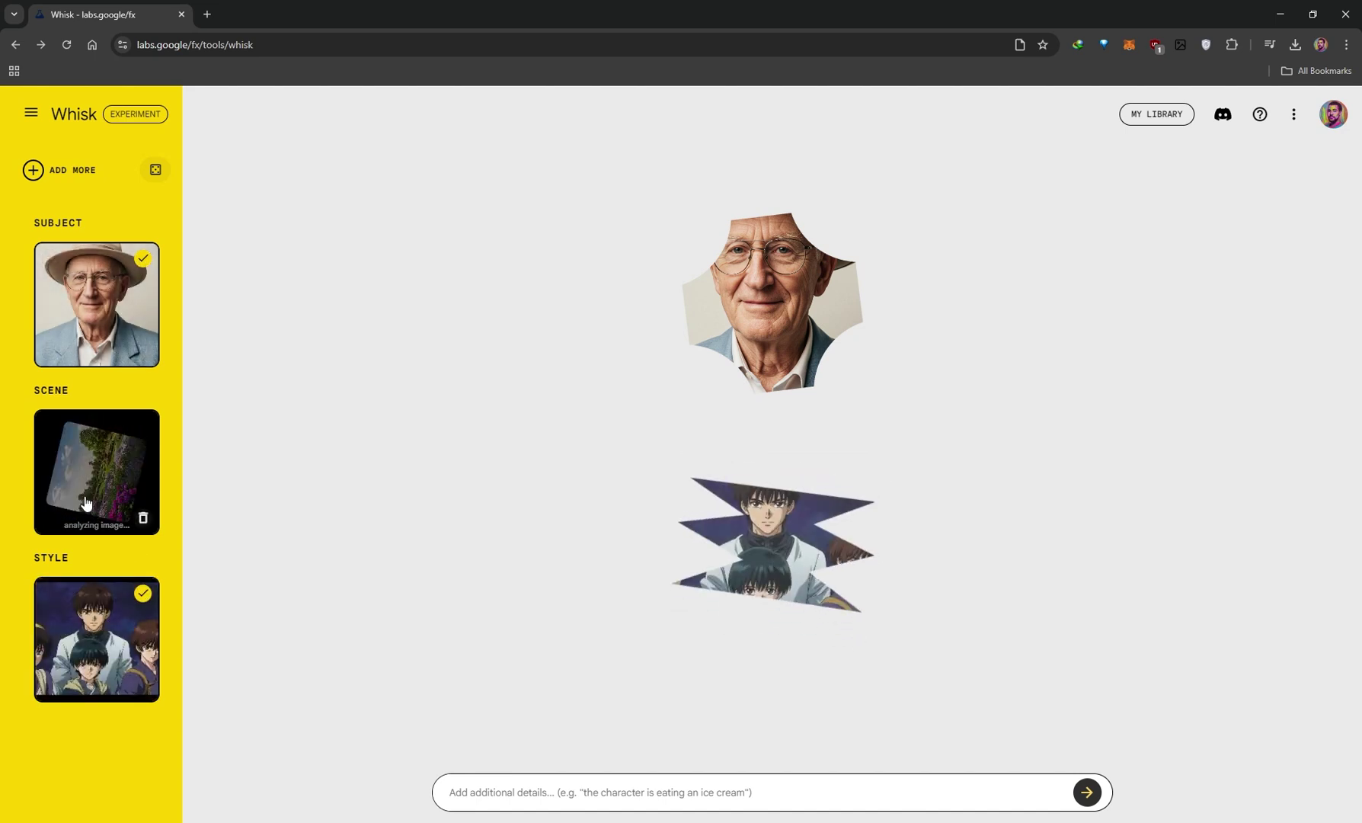
mouse_move(100, 496)
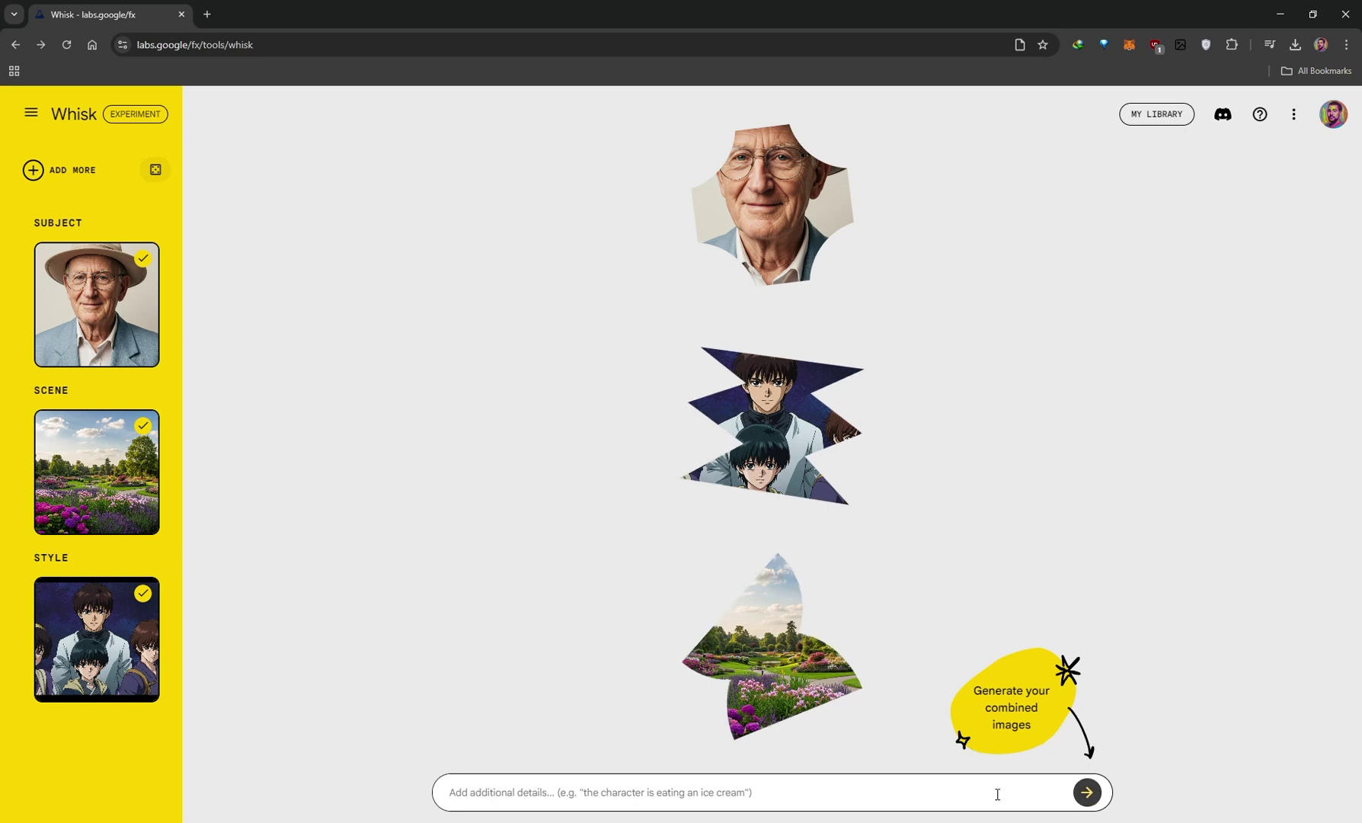
left_click(1087, 792)
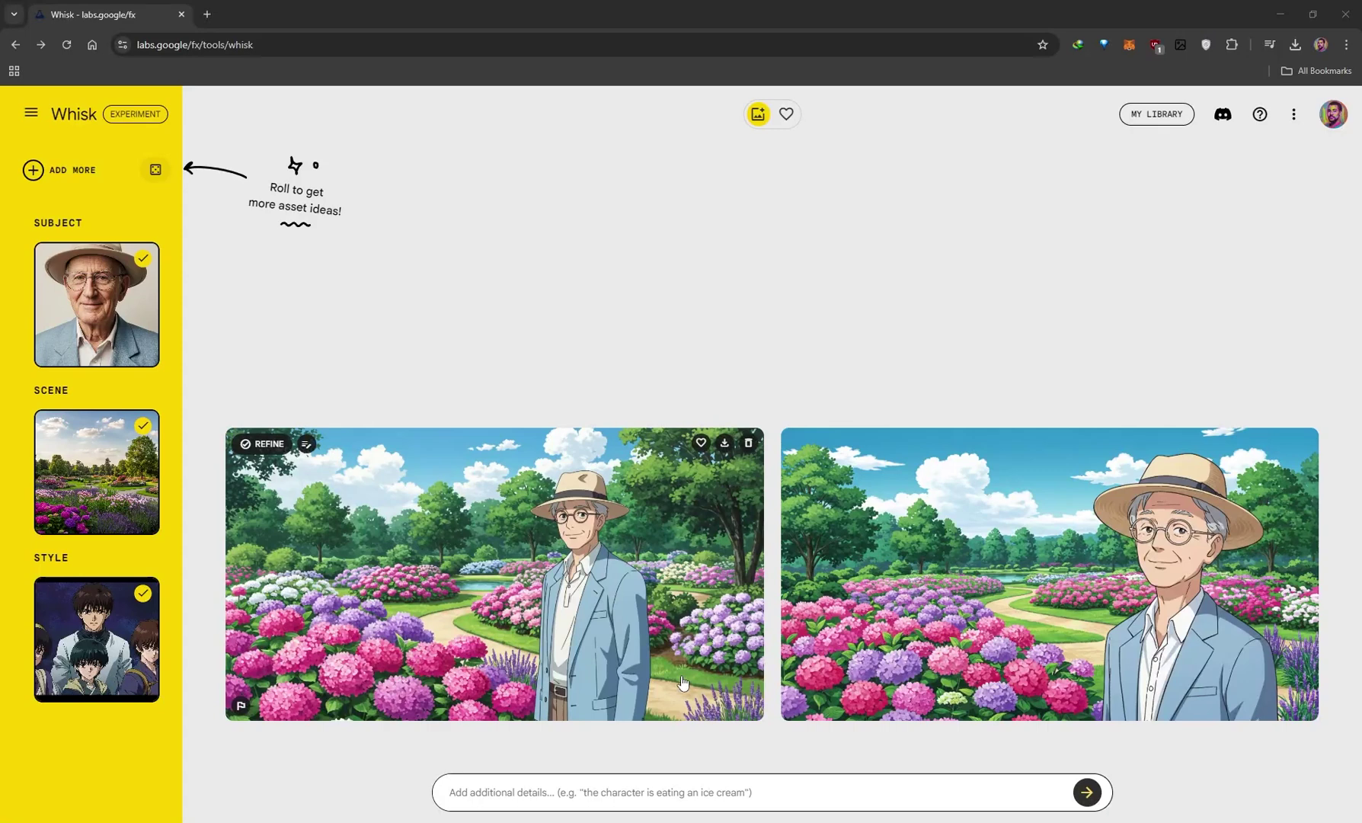
- Generate new images with the additional details "An elderly man riding a bicycle in a park"
left_click(482, 792)
type("An el")
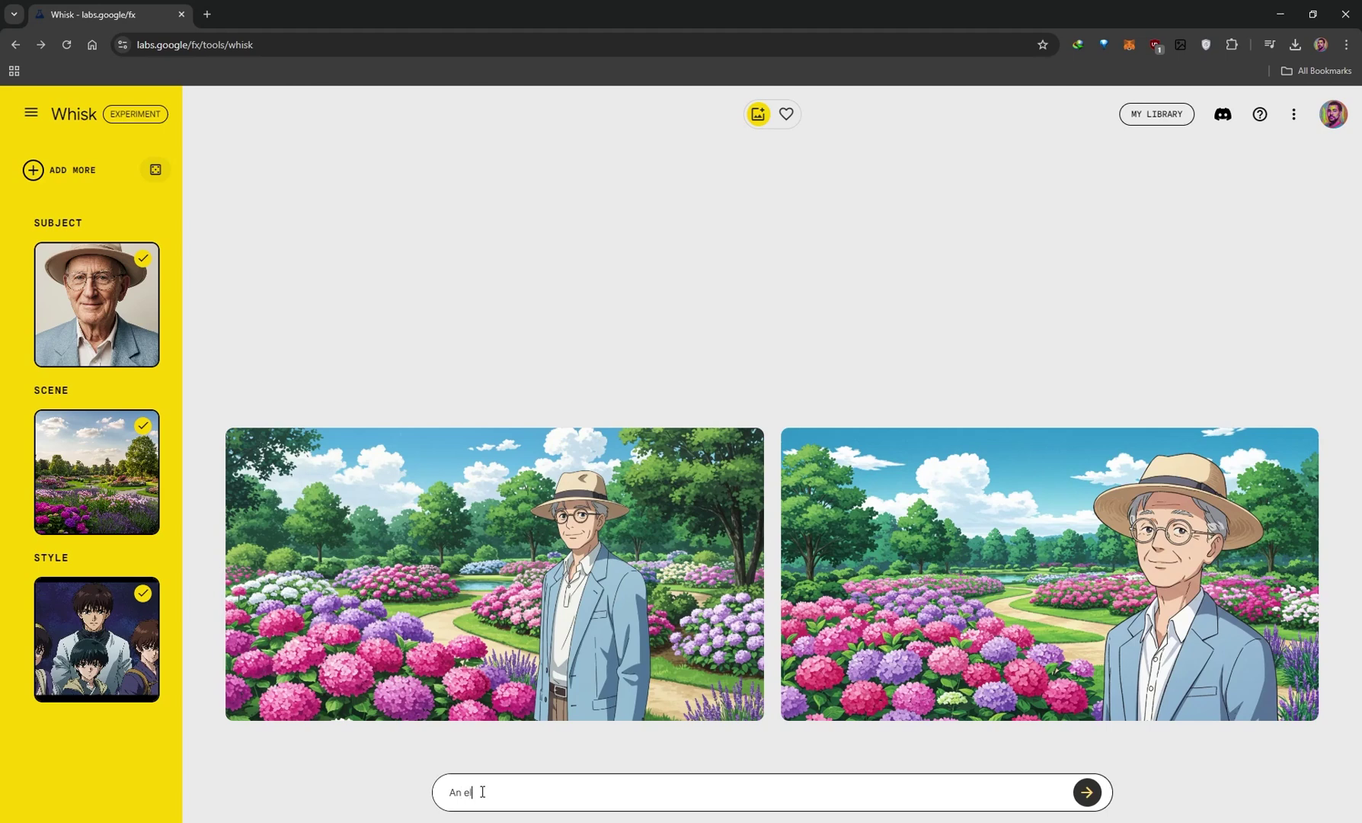
type("derly man riding a bicycle in a park")
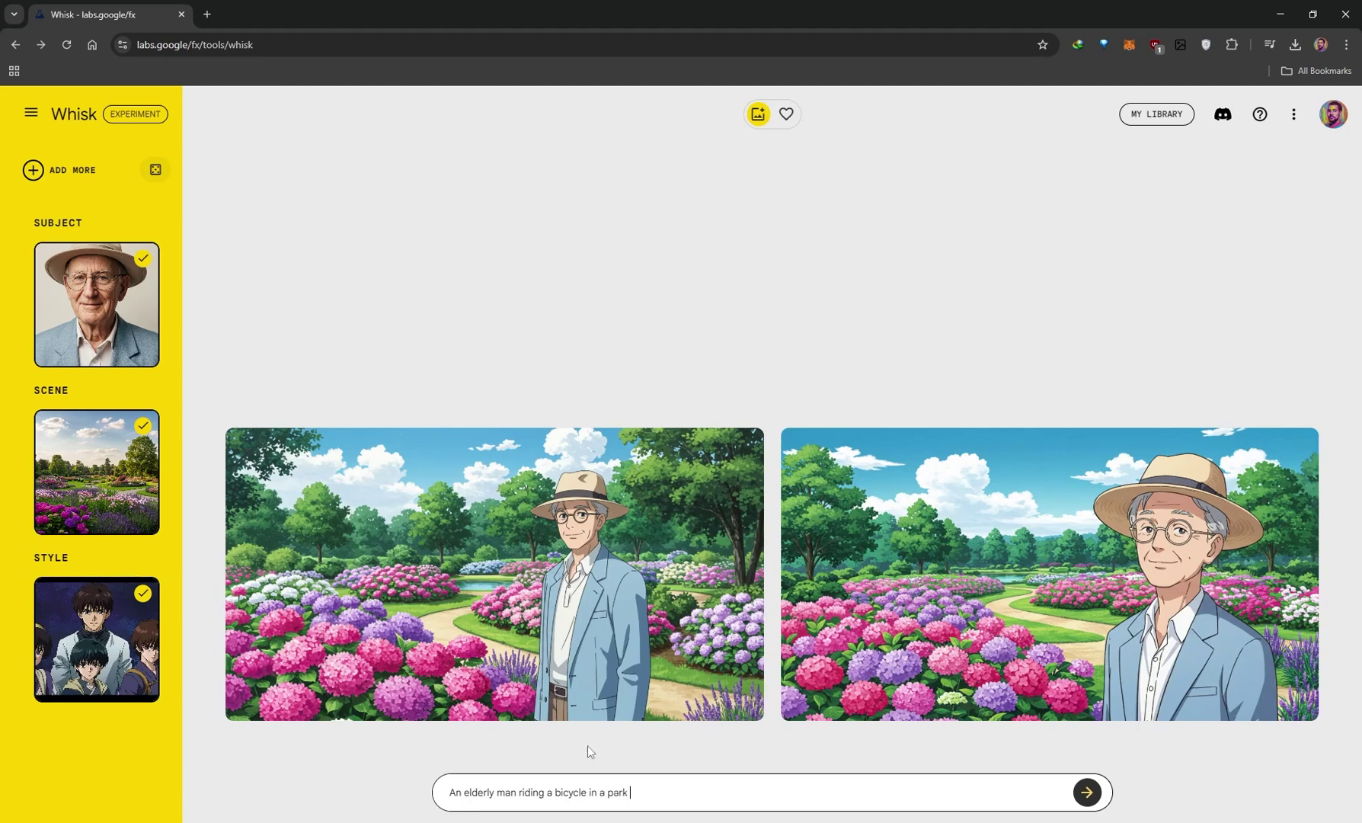
left_click(1085, 793)
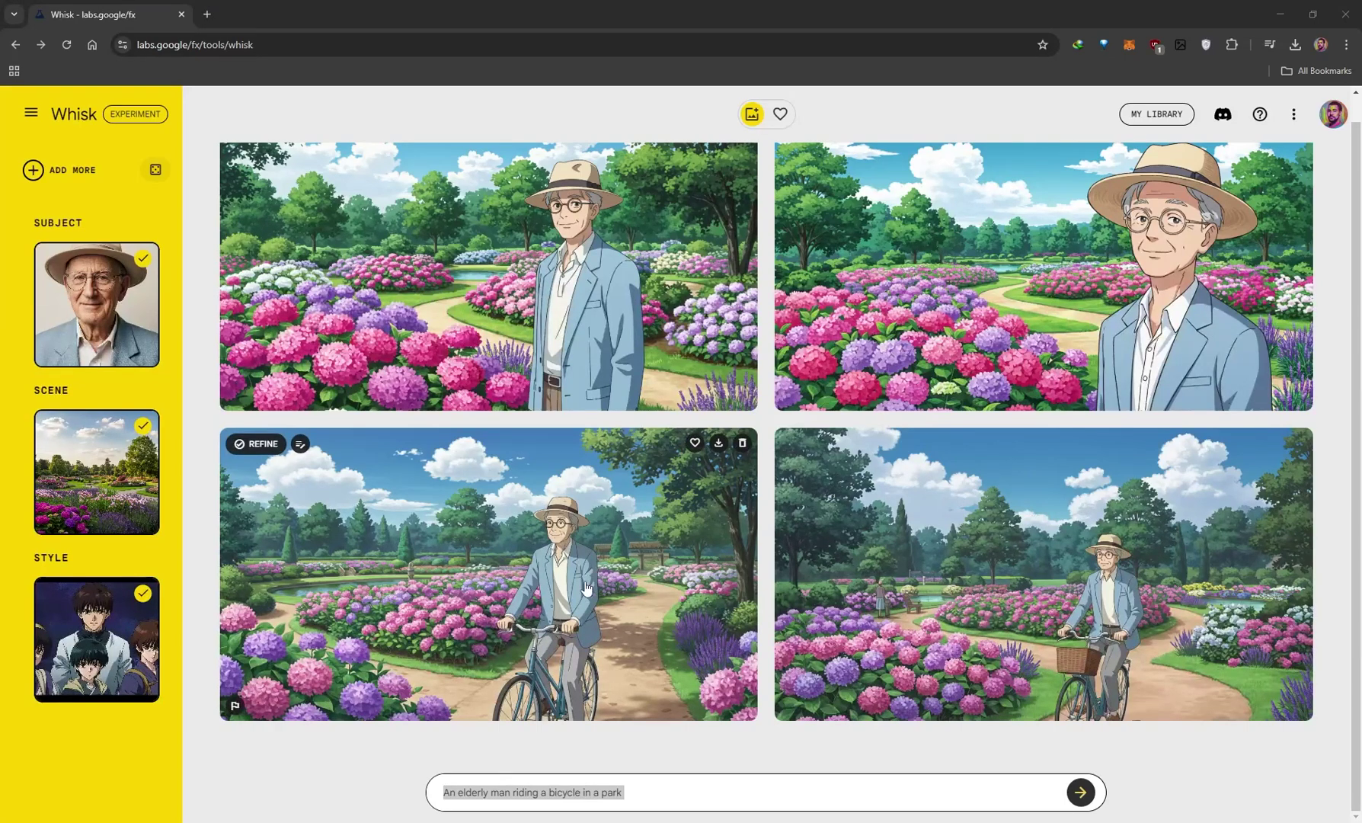
left_click(641, 789)
left_click(643, 790)
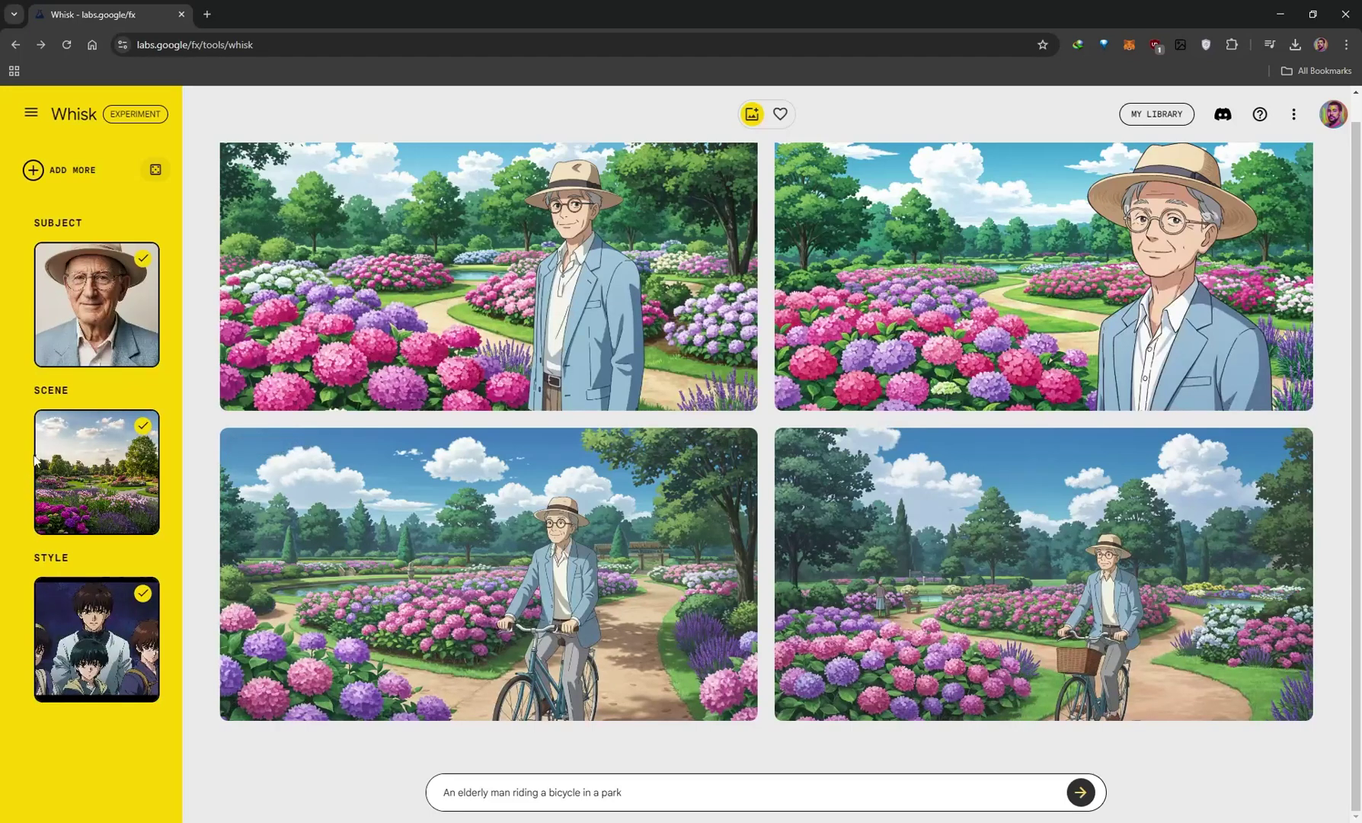
mouse_move(97, 364)
mouse_move(153, 519)
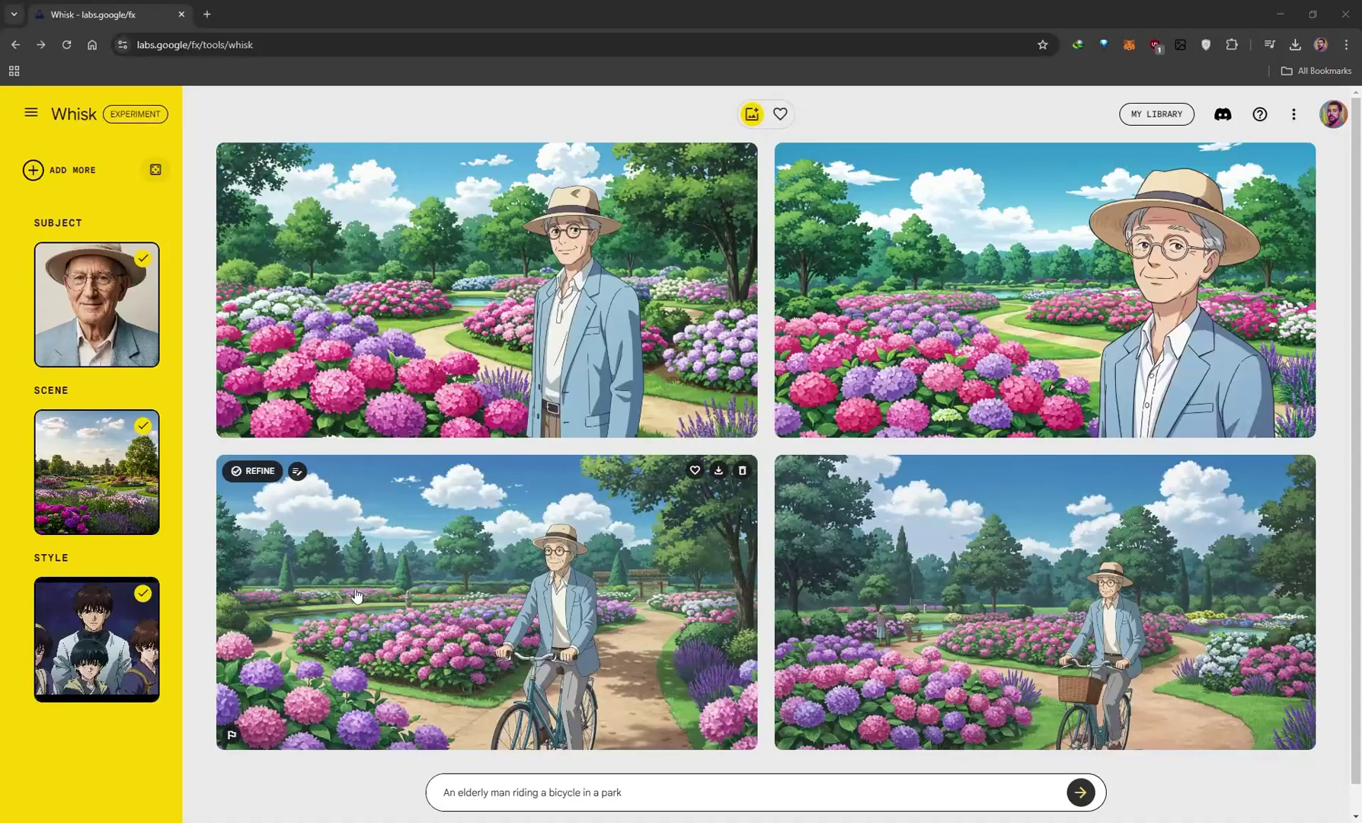
- Refine the first bicycle image with the instruction "Make the suit pink"
left_click(256, 472)
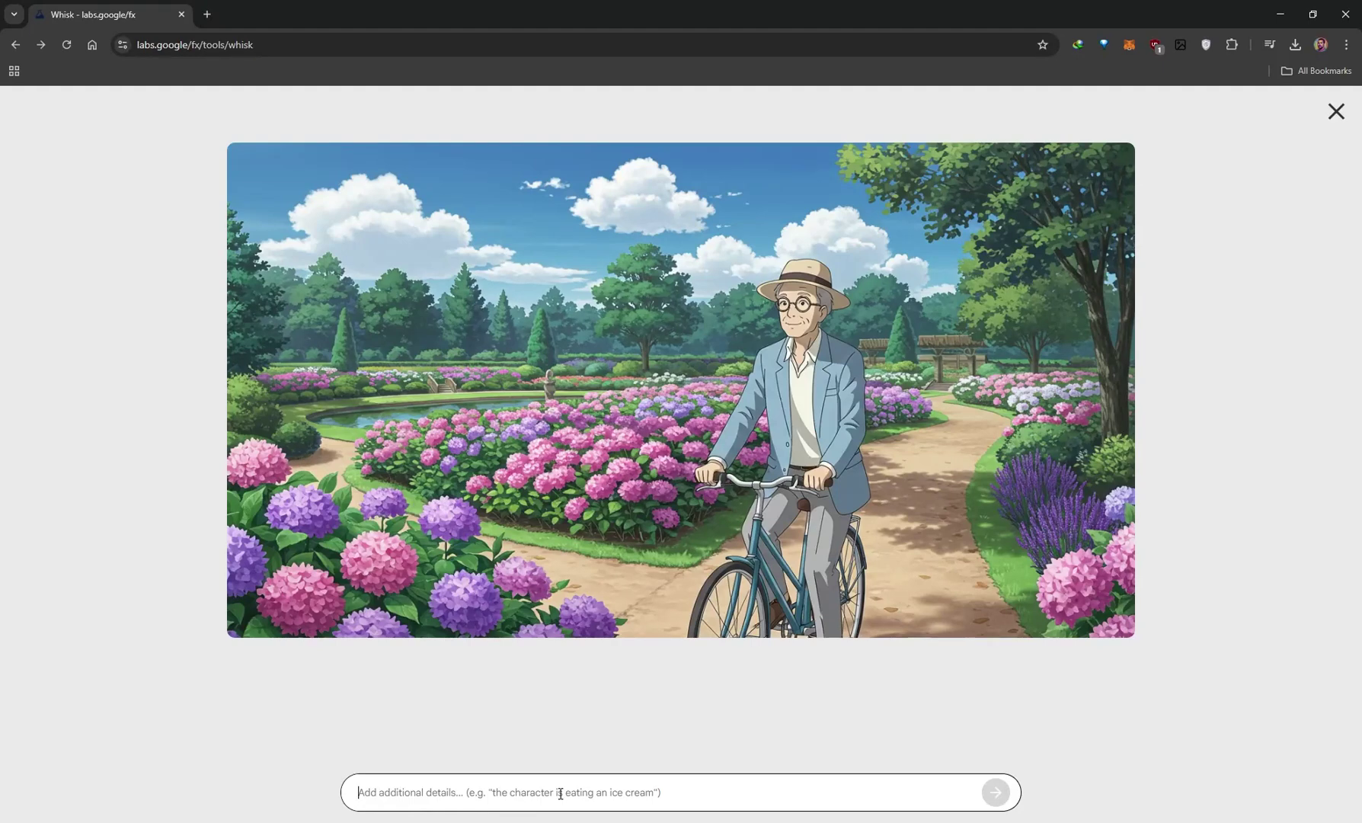
mouse_move(743, 400)
type("Make the suit pink")
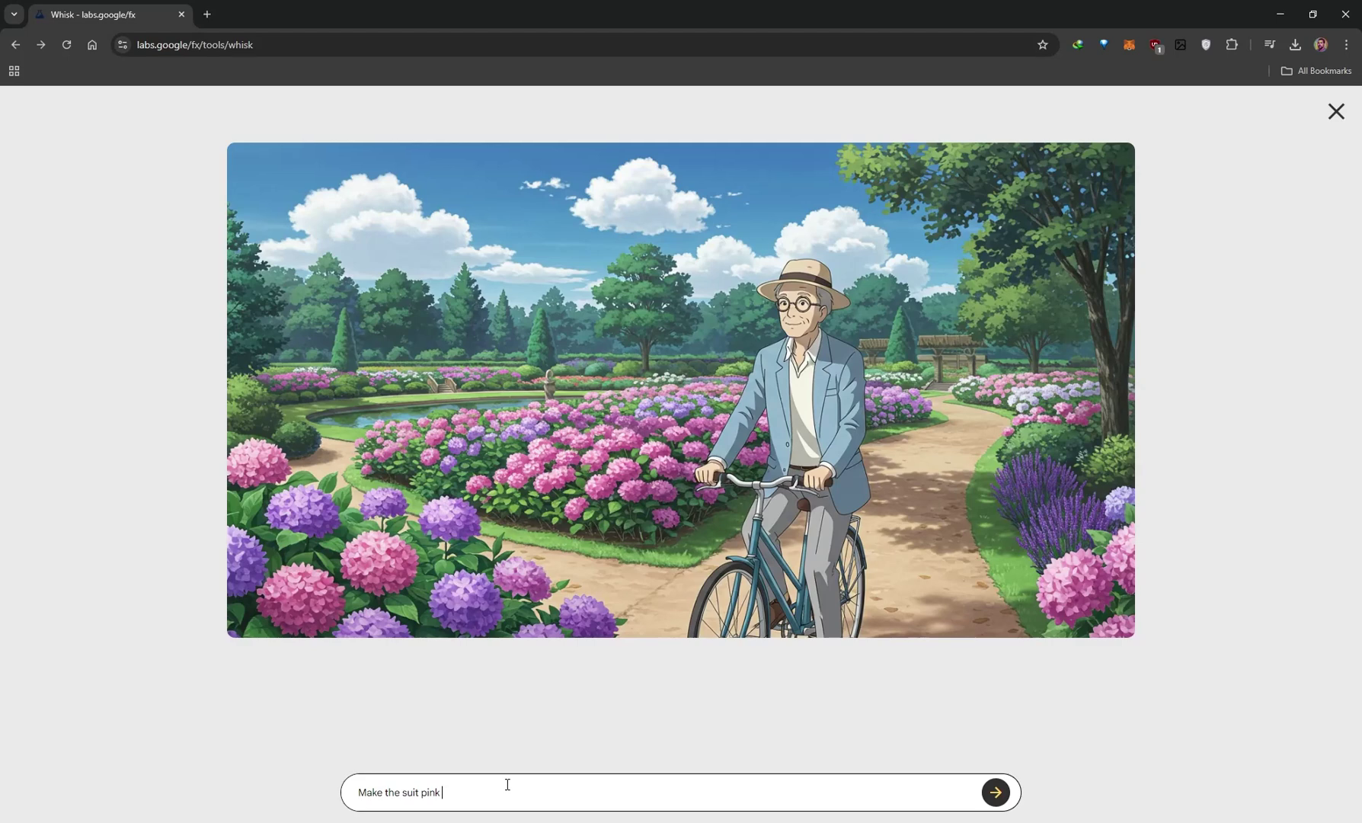
left_click(1002, 797)
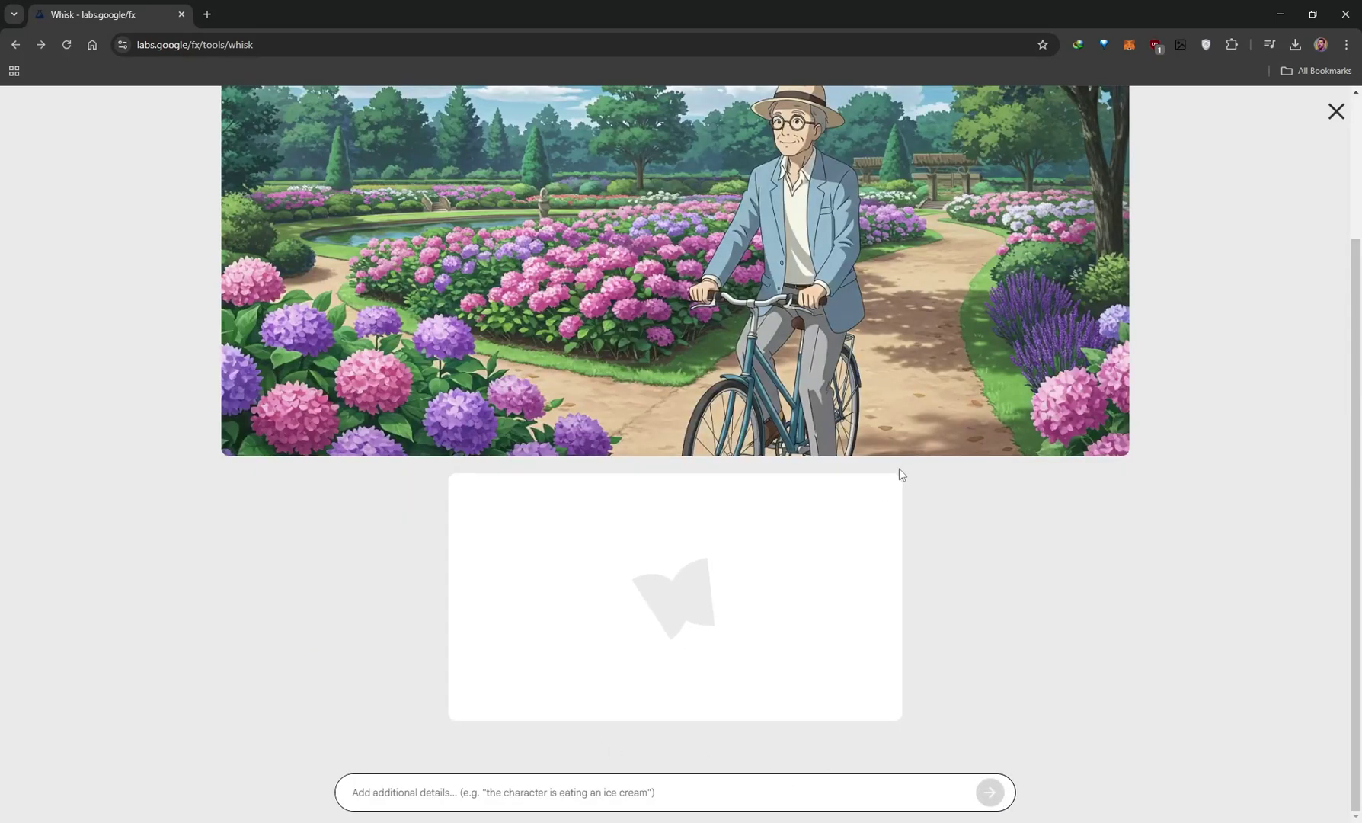
scroll(899, 474, "up", 1)
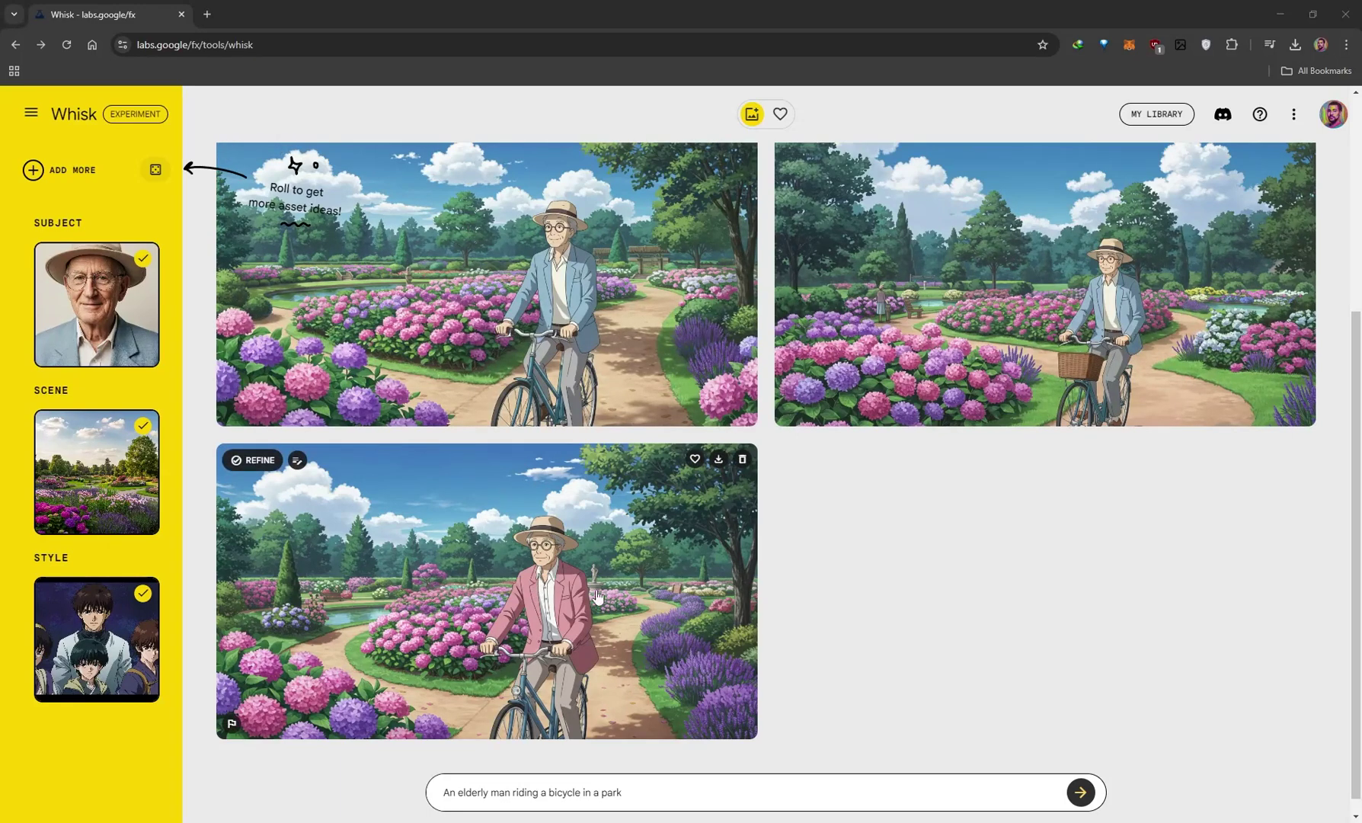
- Examine the detailed text prompt behind the pink-suit bicycle image, then close it without regenerating
left_click(543, 596)
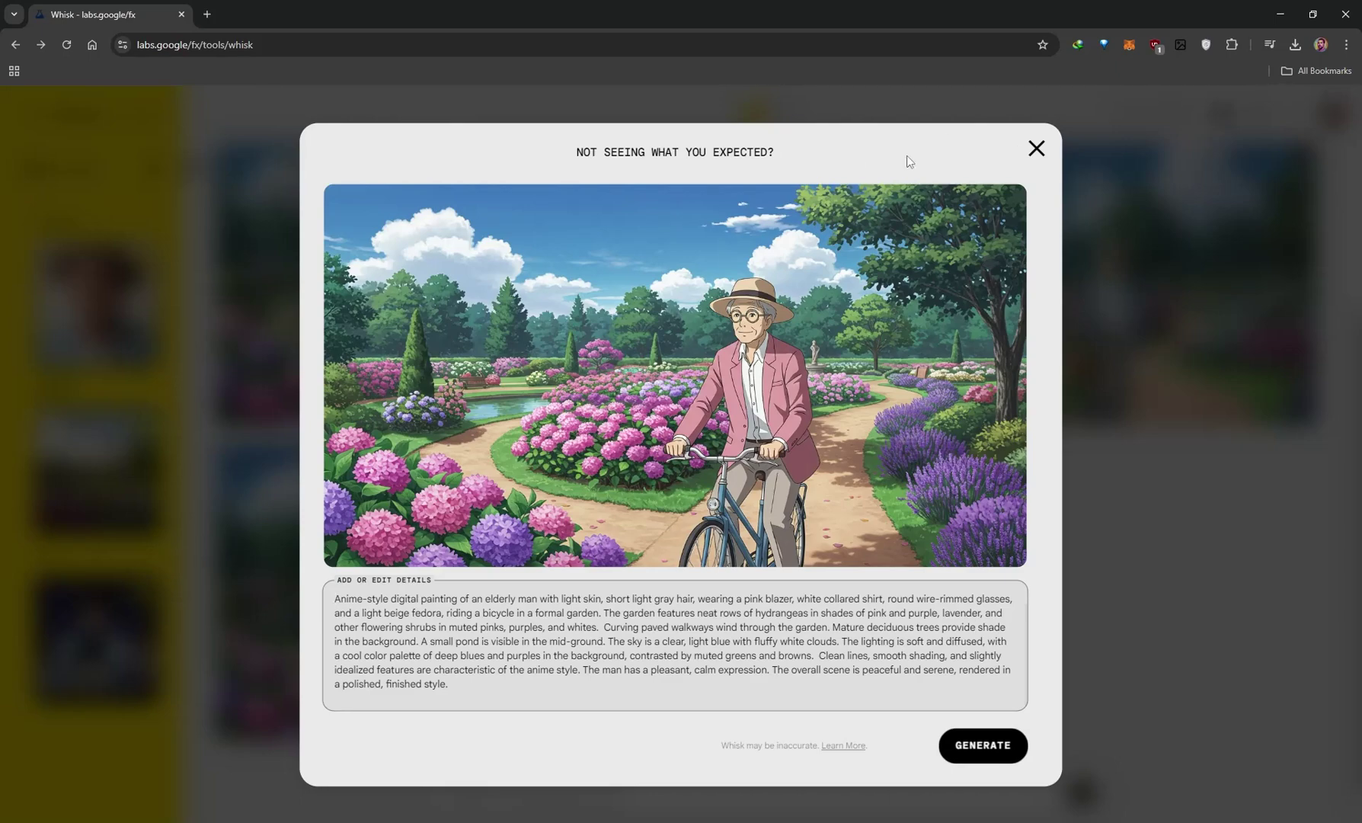
left_click(1037, 149)
left_click(252, 460)
left_click_drag(464, 688, 328, 603)
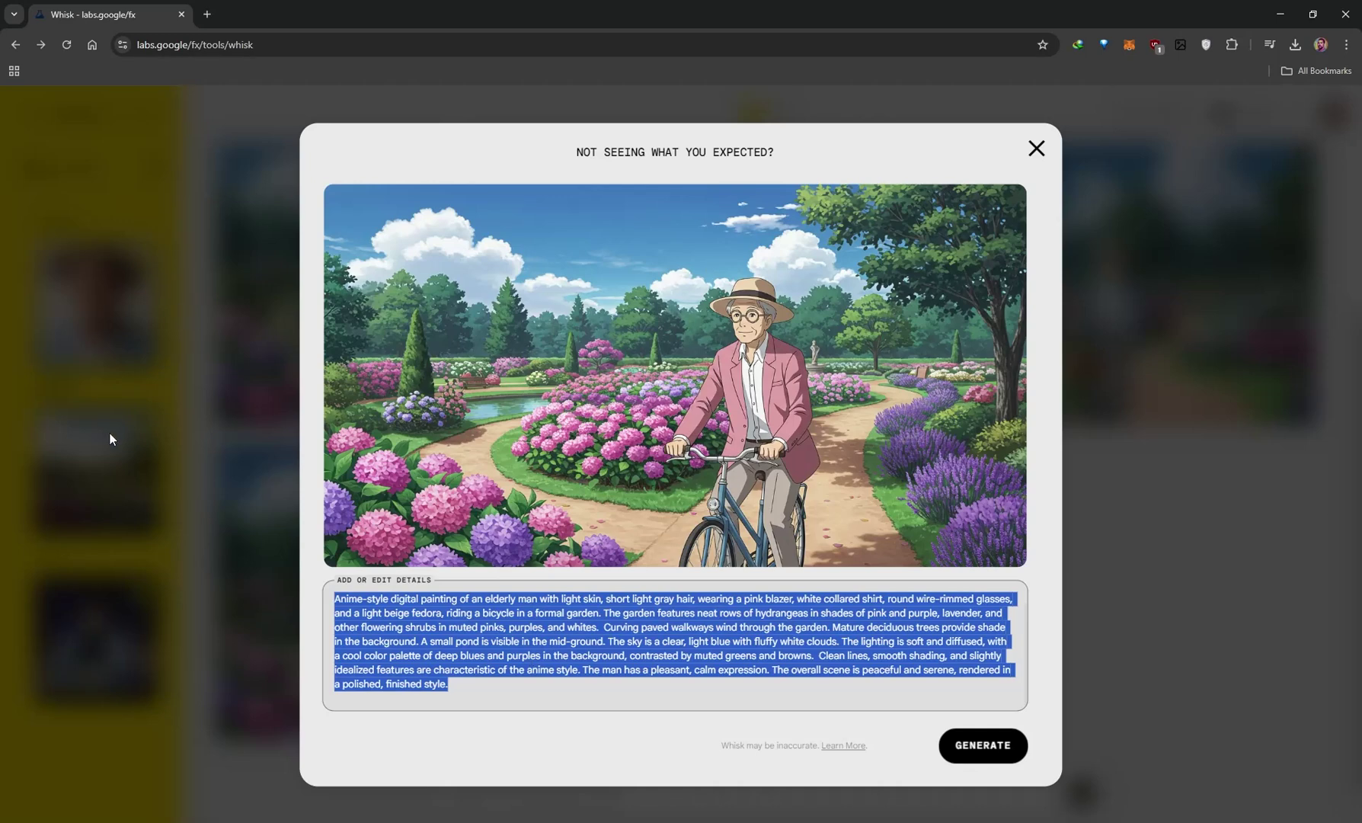
left_click(458, 684)
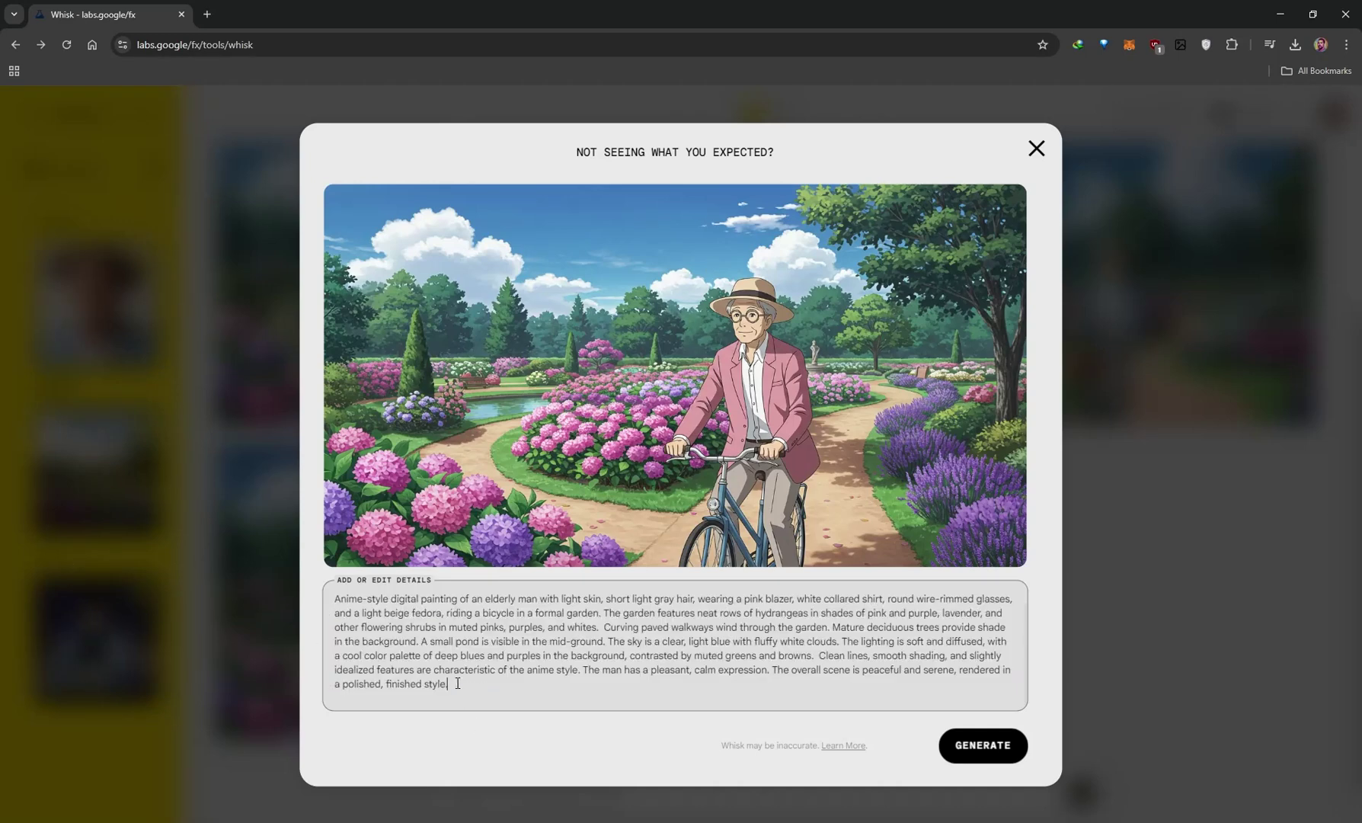
left_click_drag(481, 689, 310, 600)
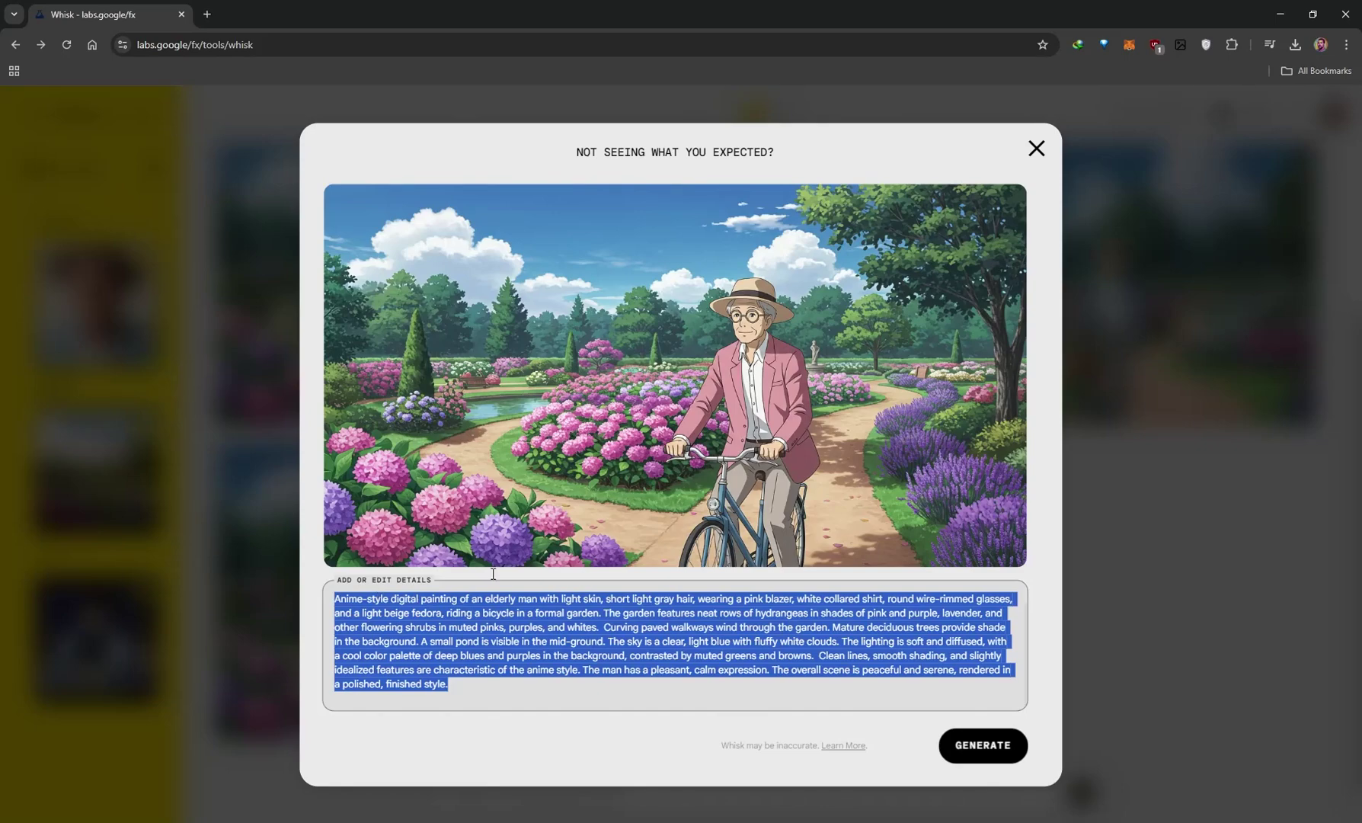
left_click(1036, 150)
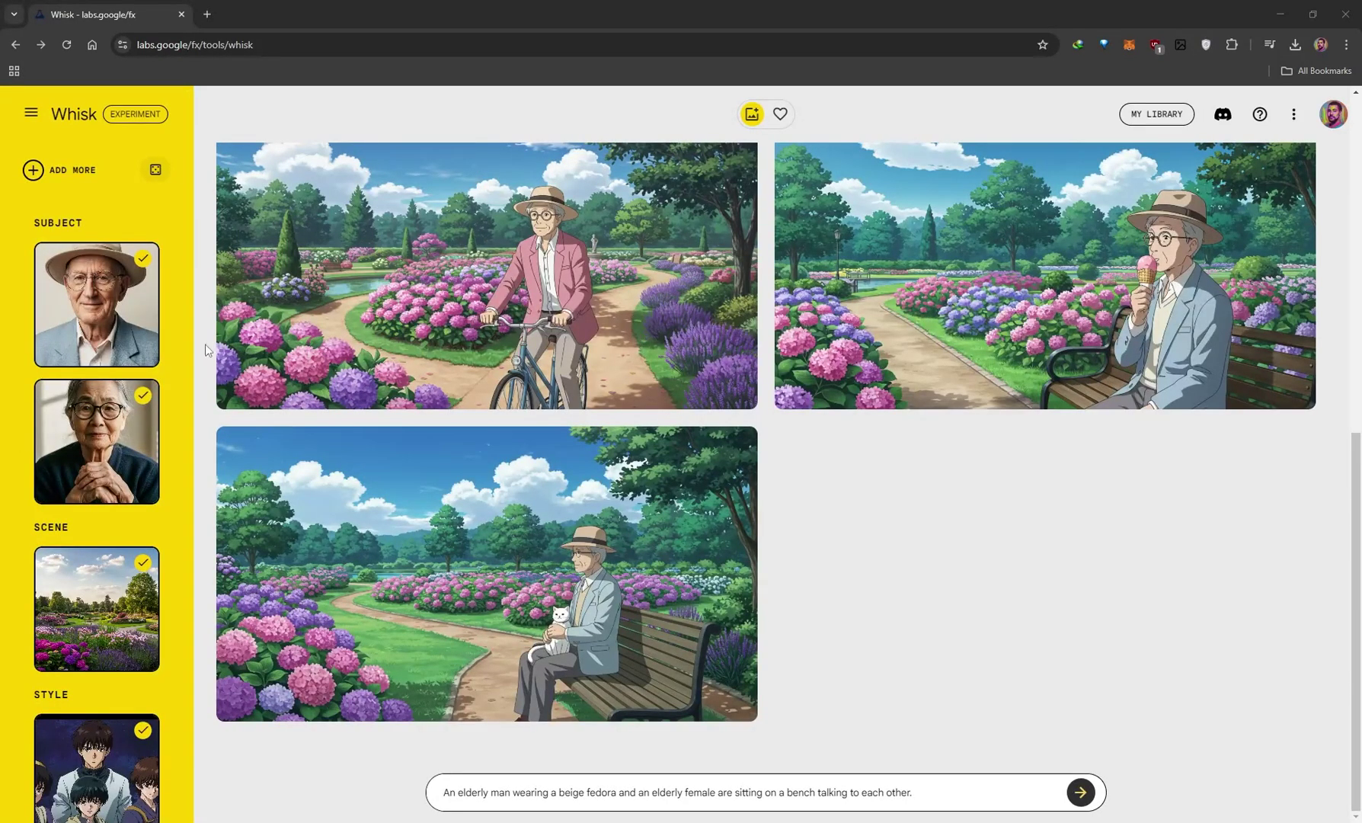
- Show the options for adding another subject, scene or style, and review the reference images including both subjects
left_click(73, 170)
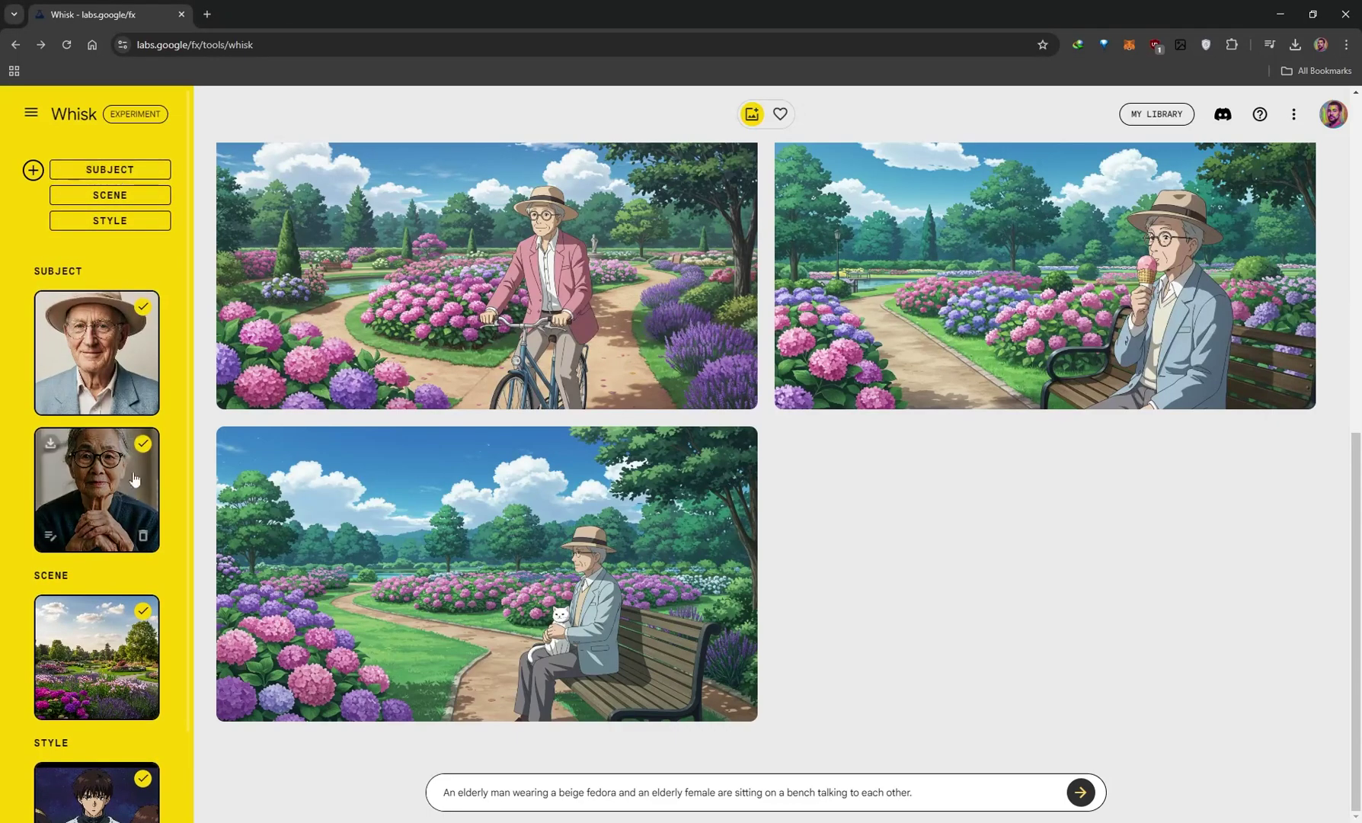
left_click(179, 437)
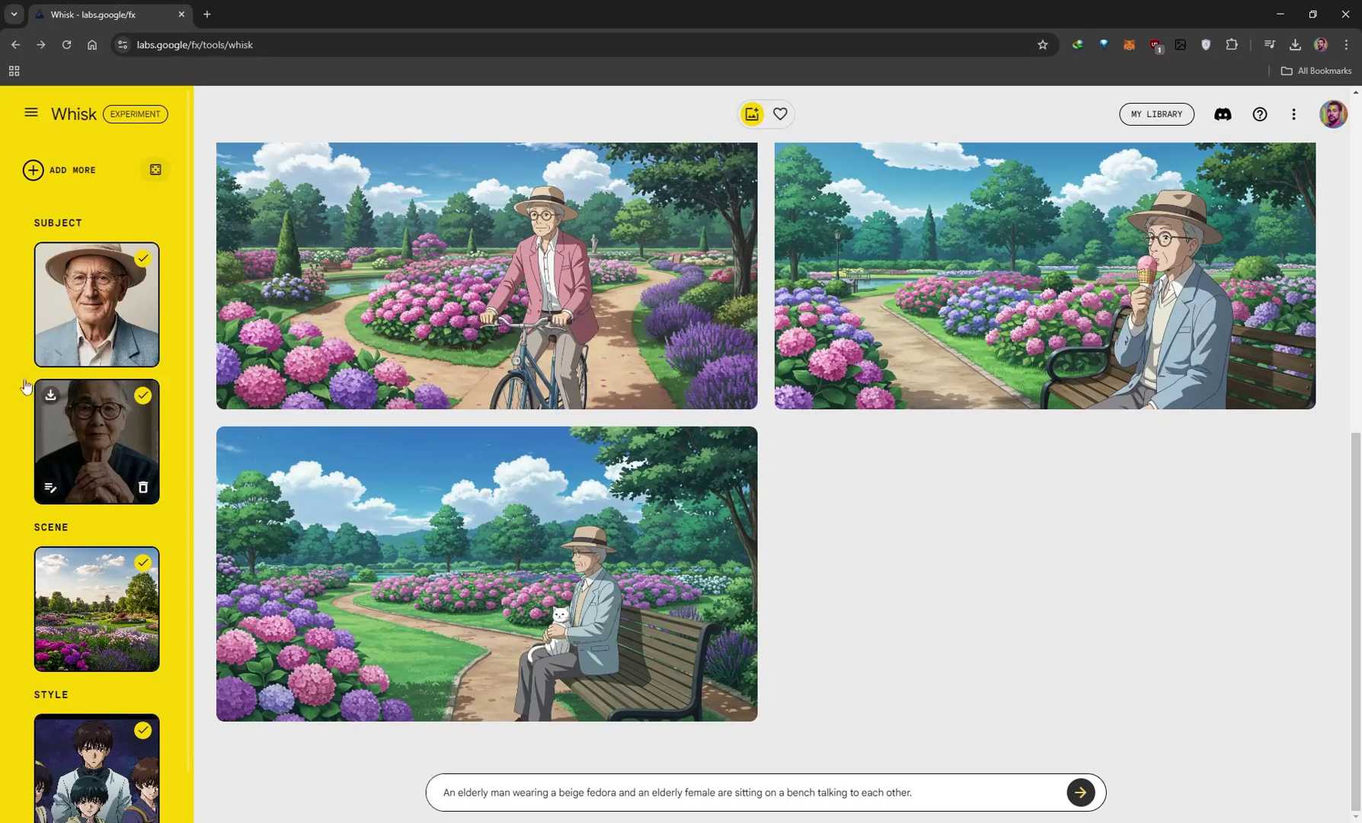
mouse_move(116, 435)
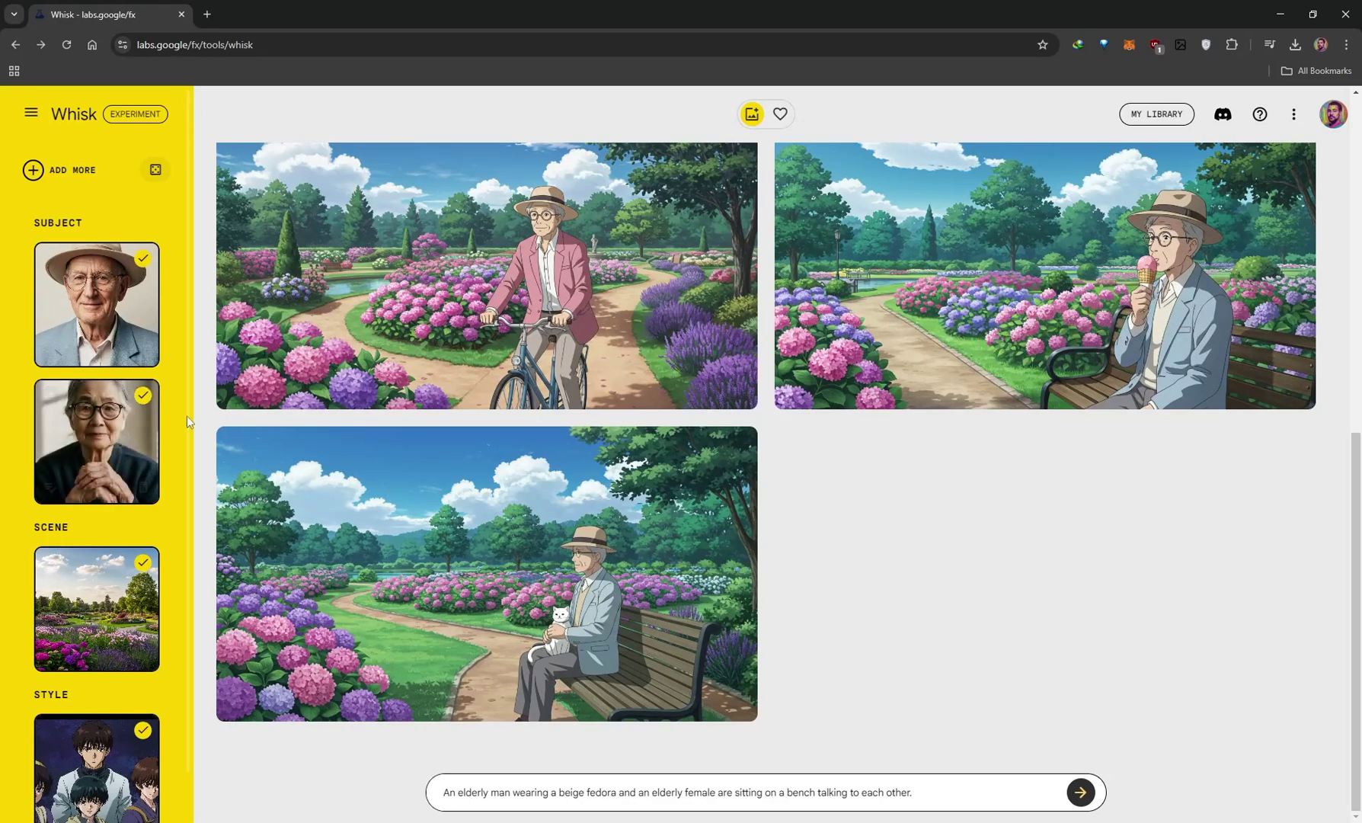
scroll(186, 416, "down", 1)
mouse_move(128, 213)
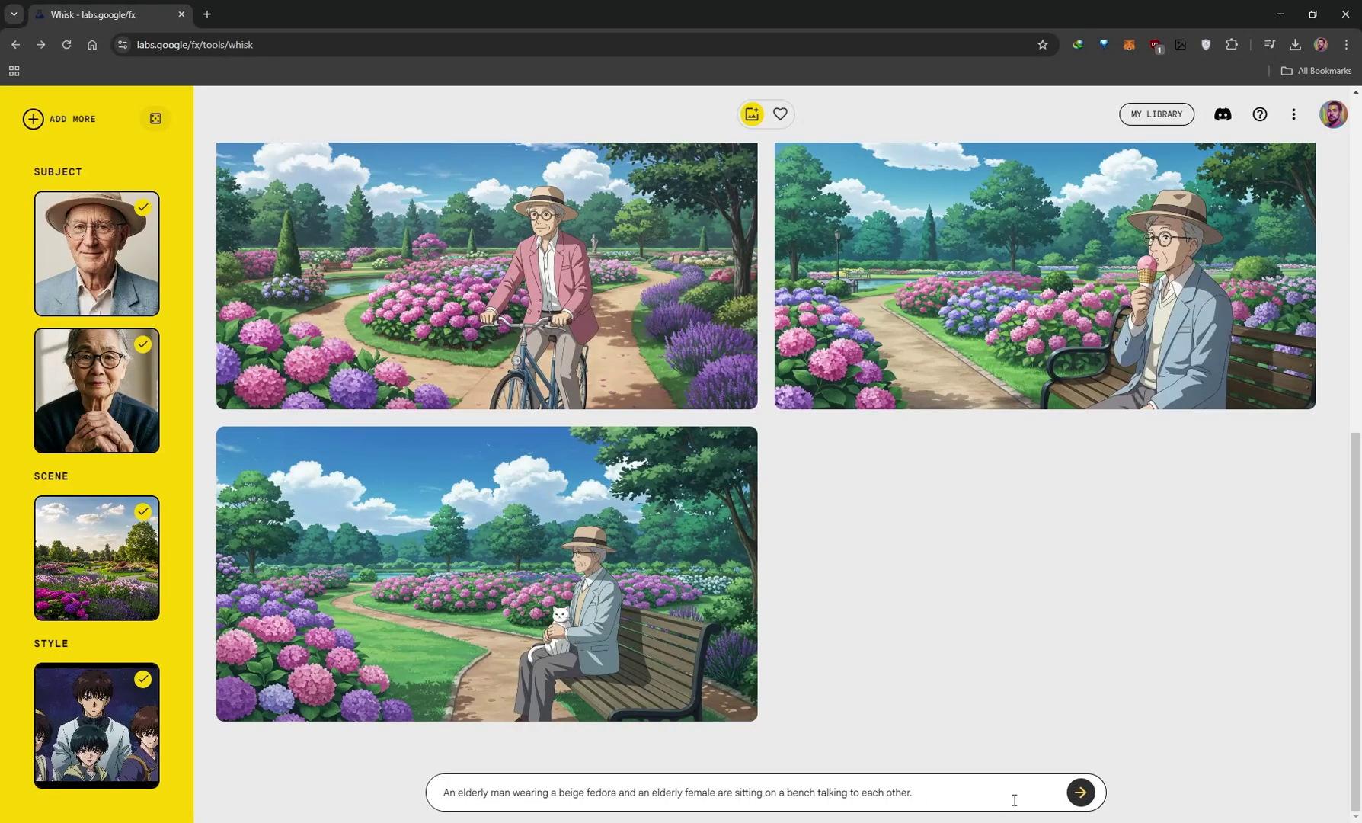
- Generate new images with the prompt "An elderly man wearing a beige fedora and an elderly female are sitting on a bench talking to each other."
left_click(1080, 792)
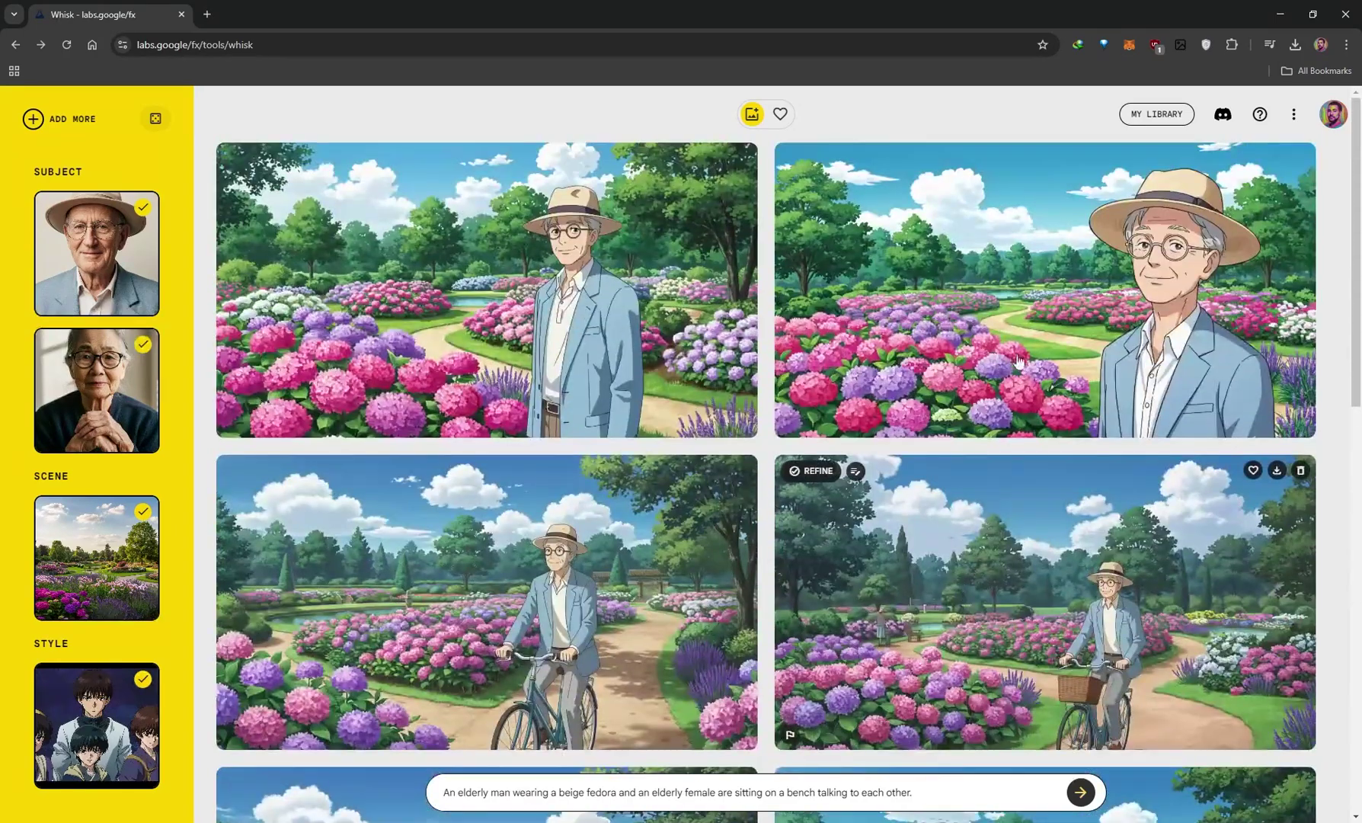
scroll(1089, 365, "down", 3)
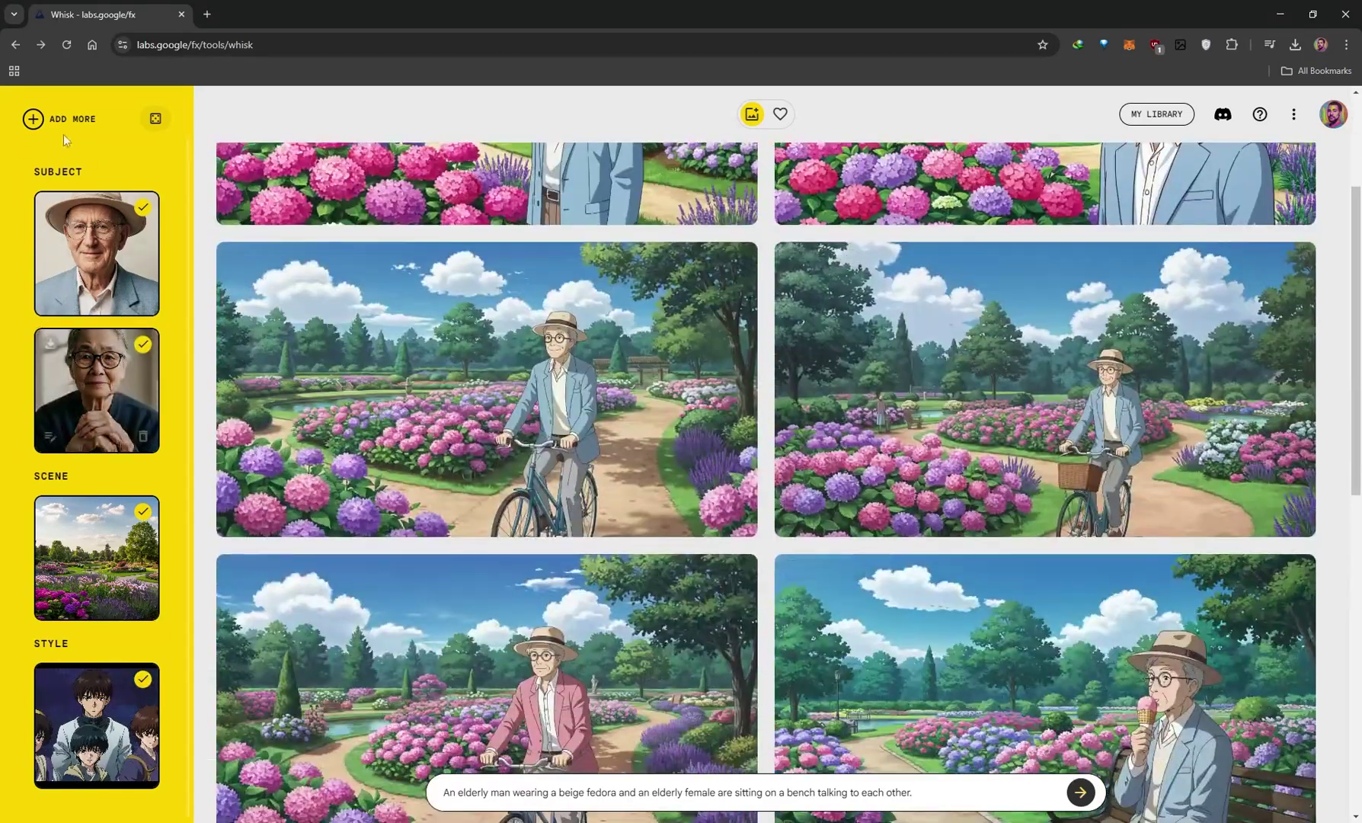
scroll(1081, 533, "up", 3)
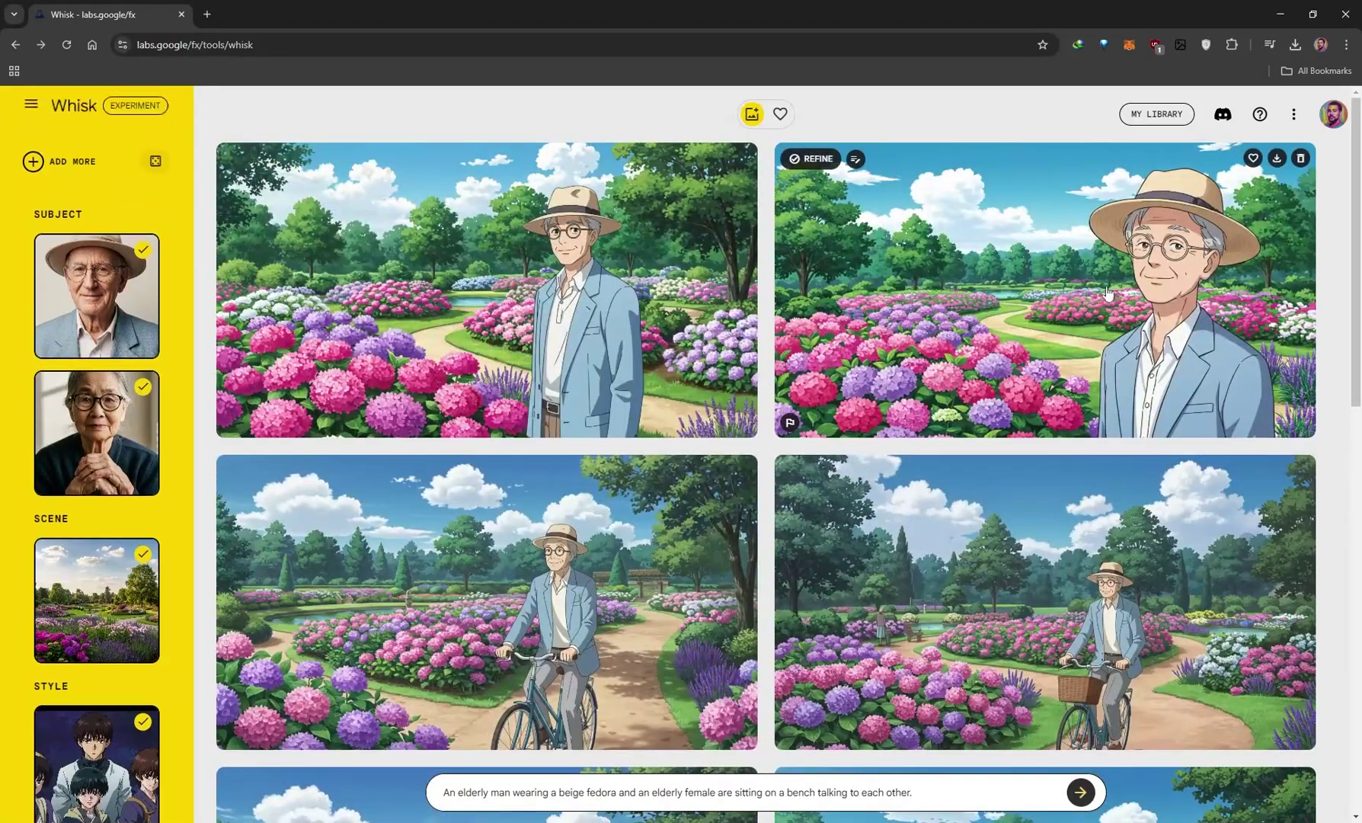
- Examine the new images of the elderly couple on a bench and compare them with the earlier images
scroll(712, 373, "down", 3)
scroll(711, 373, "down", 5)
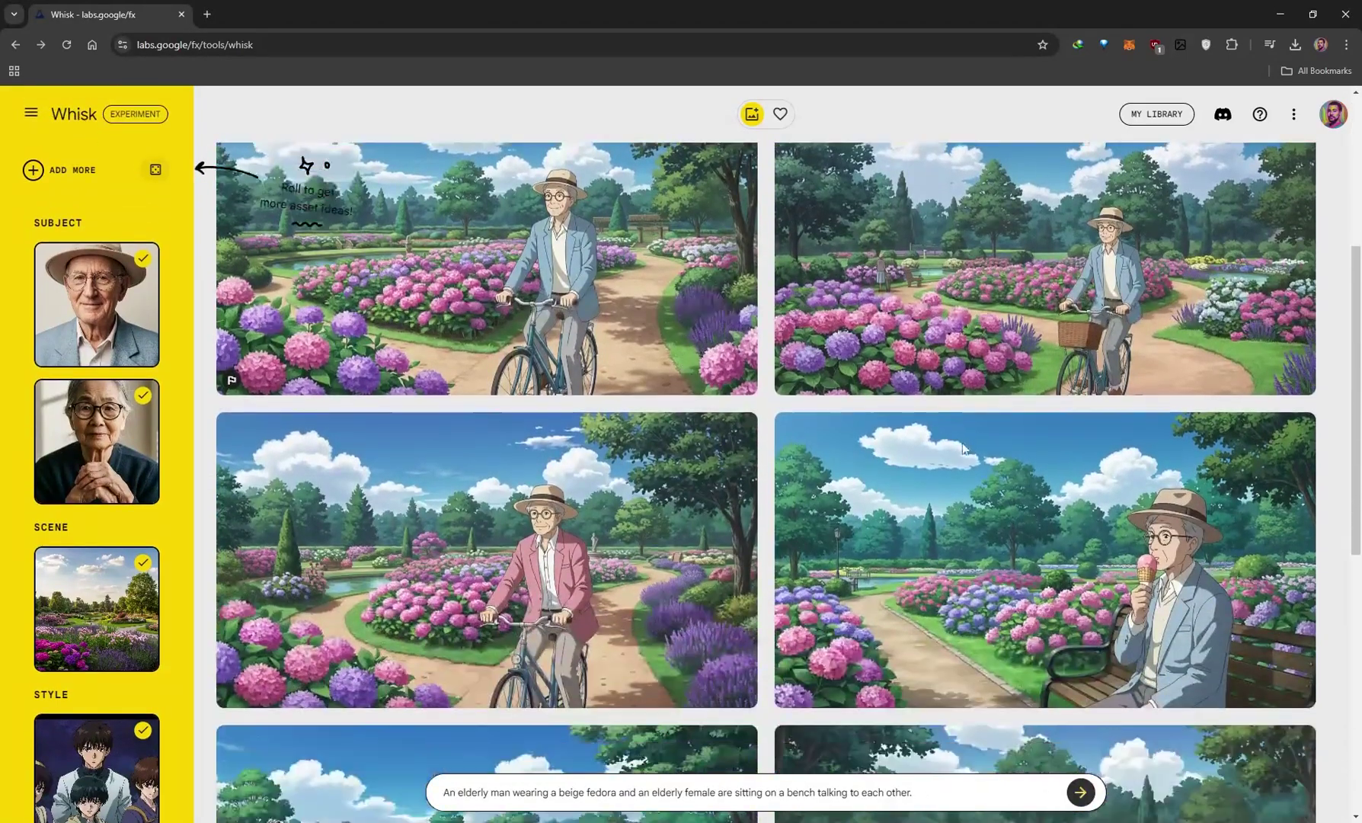
scroll(1142, 381, "down", 2)
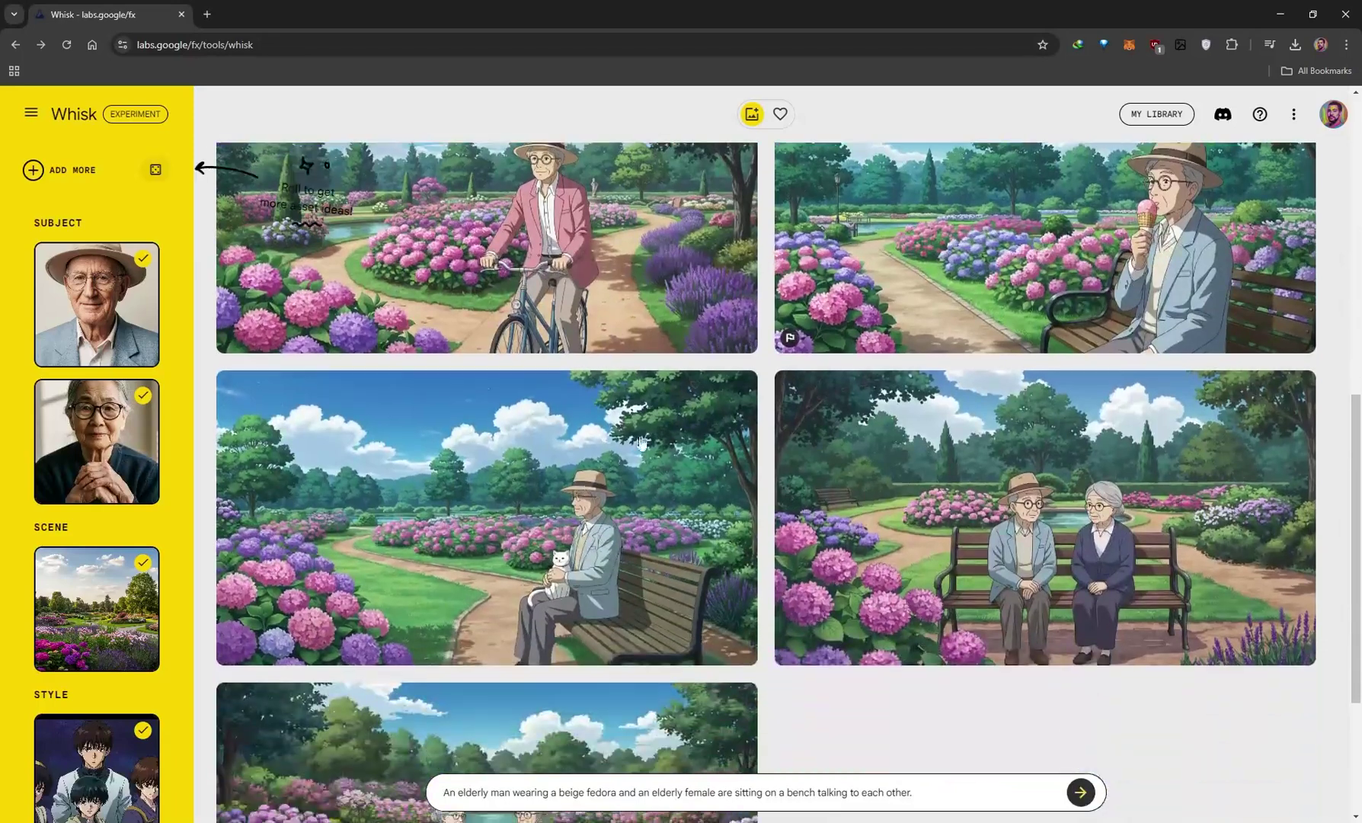
scroll(567, 575, "down", 1)
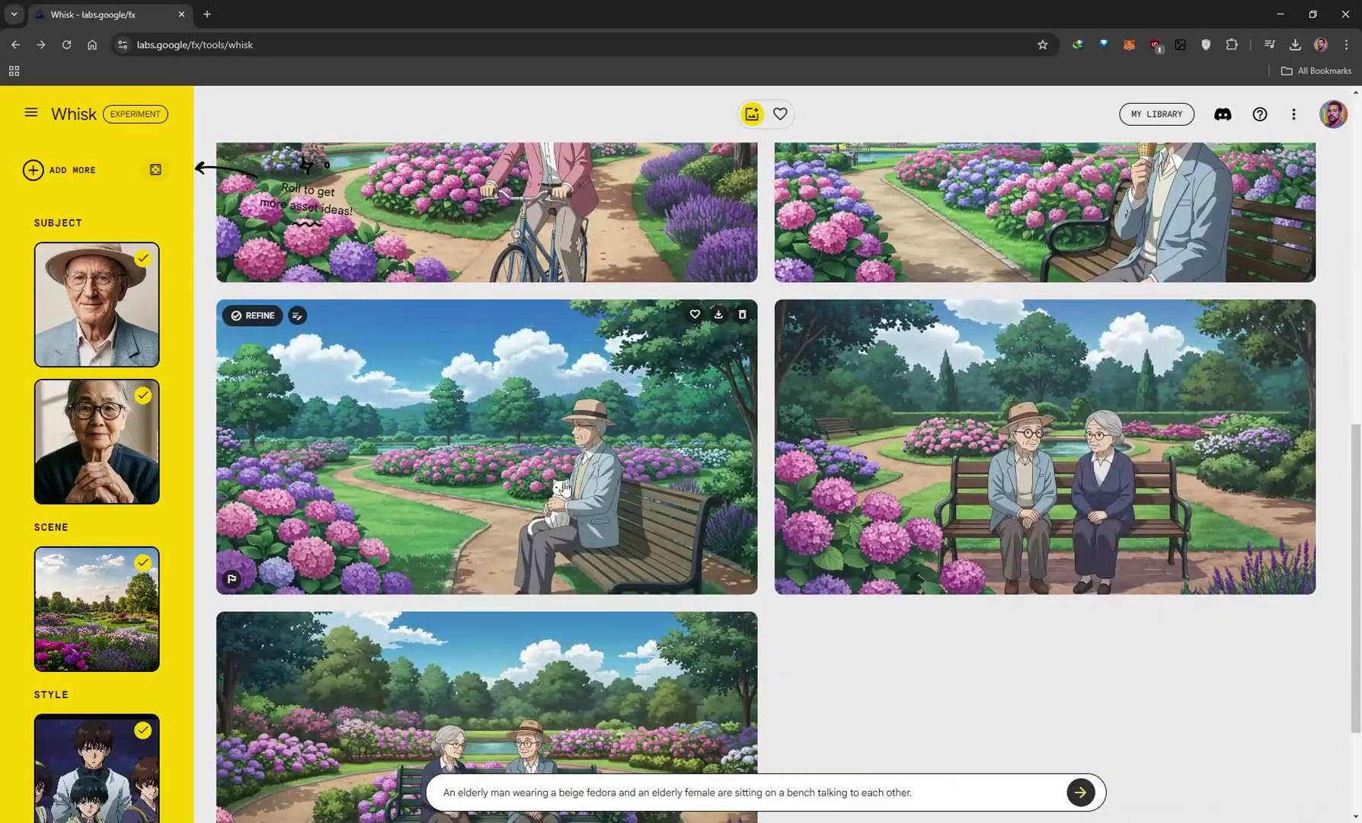
scroll(572, 499, "down", 2)
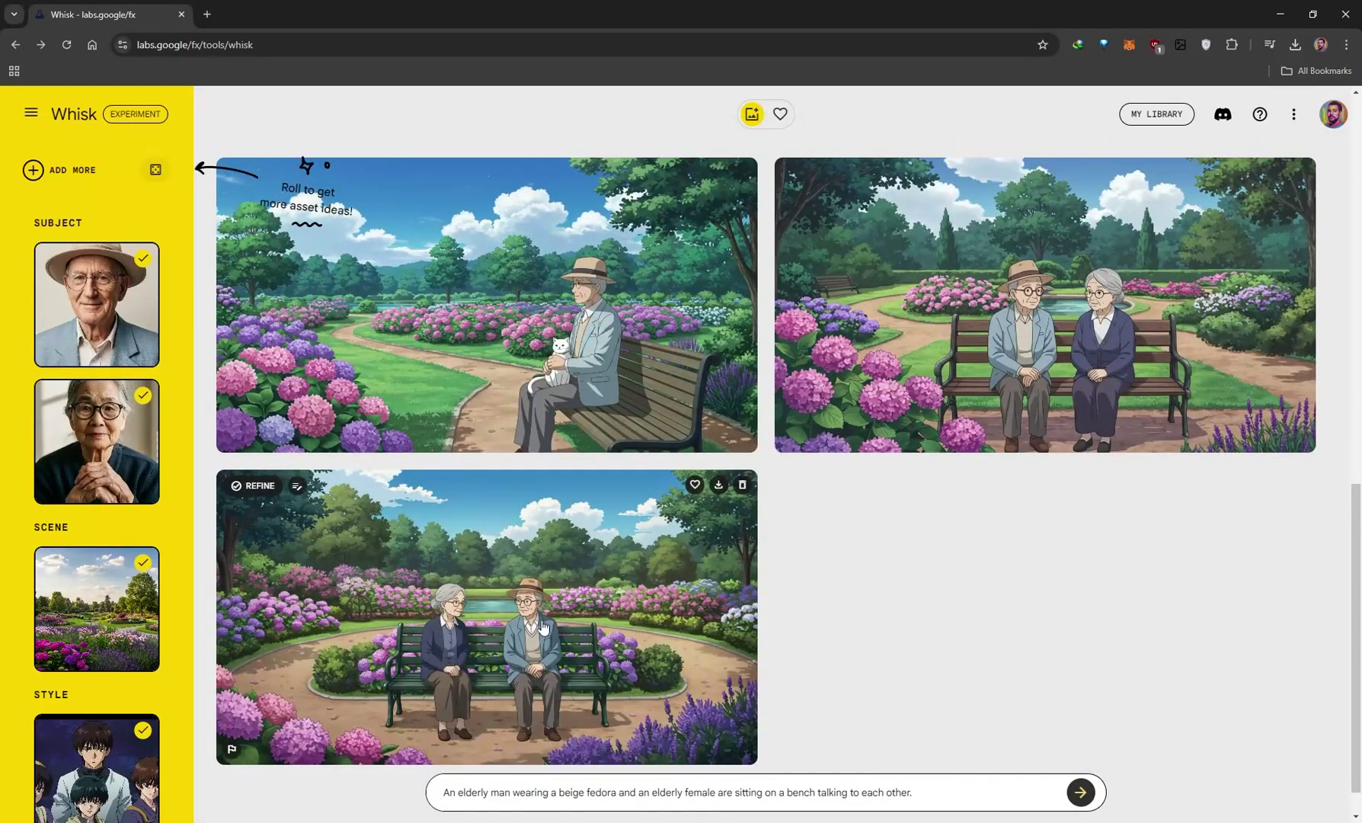
scroll(544, 628, "up", 1)
scroll(1082, 526, "up", 2)
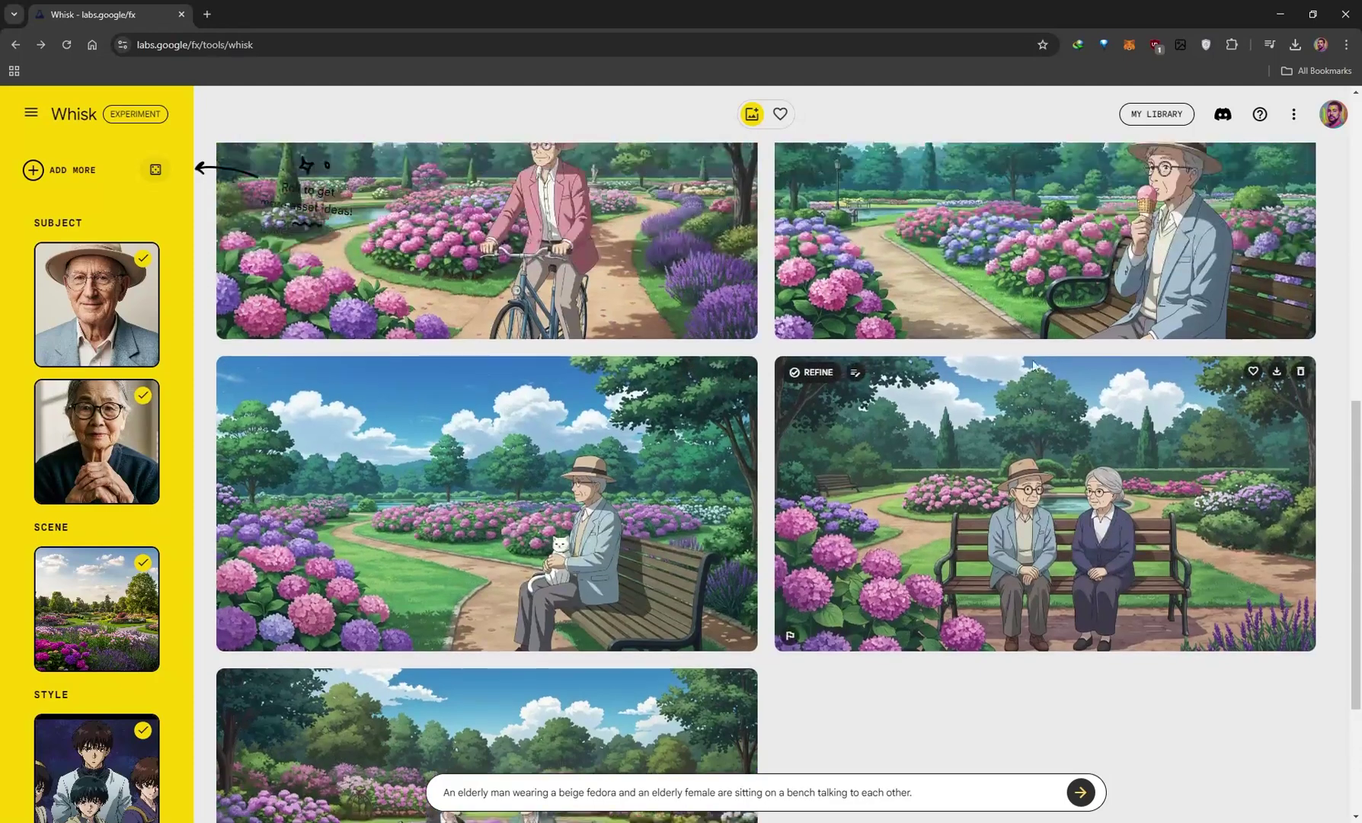
scroll(1082, 526, "down", 1)
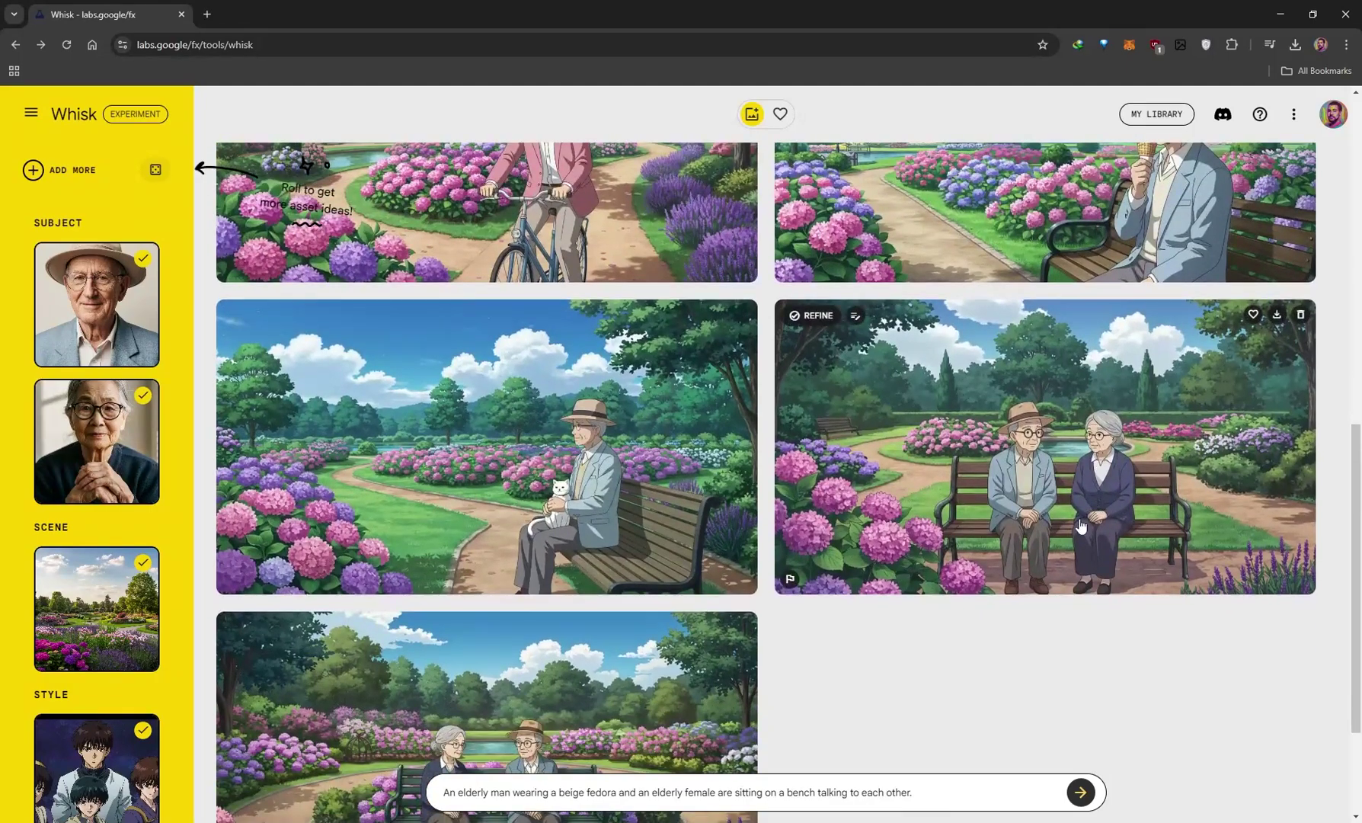
scroll(1081, 525, "down", 2)
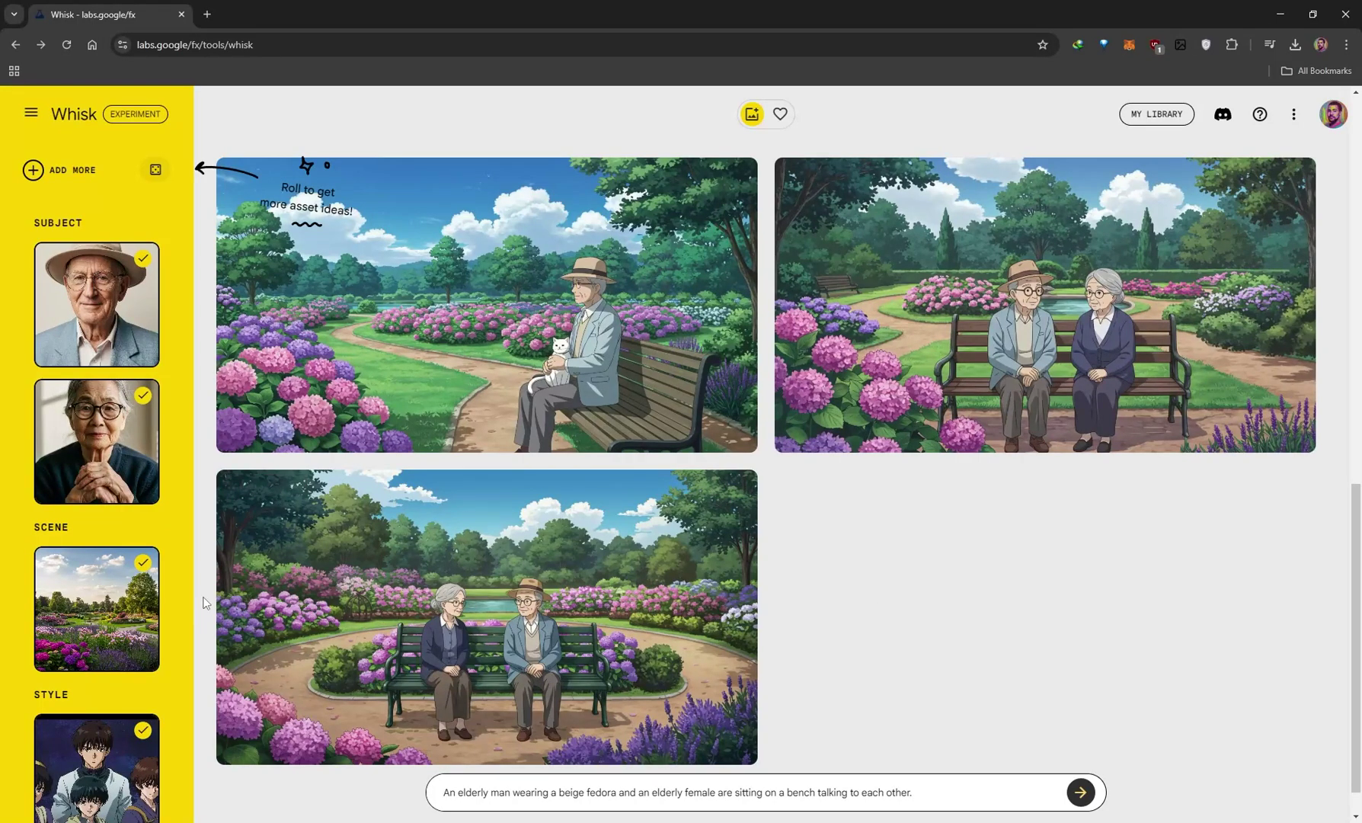
scroll(457, 533, "down", 1)
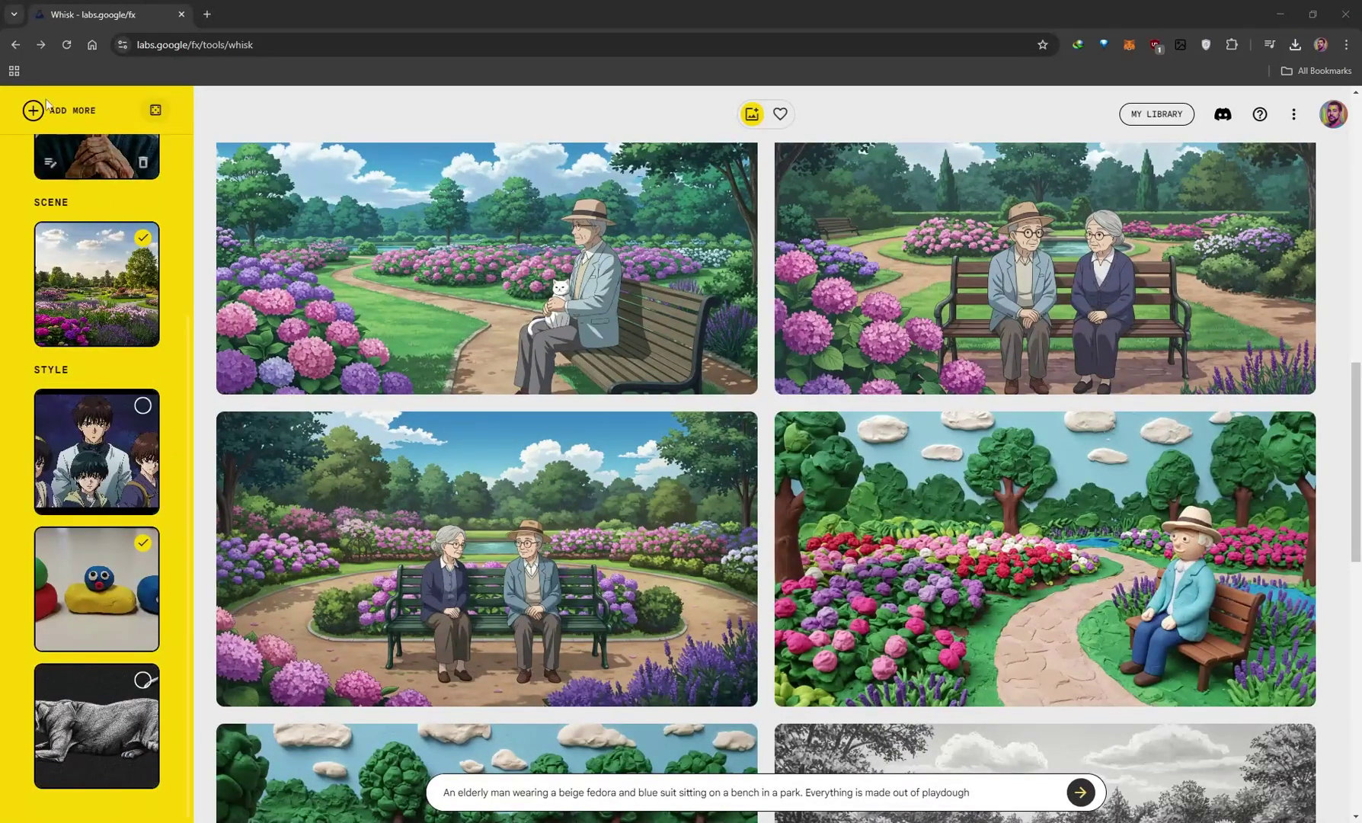
- Review the playdough-style park images together with the prompt wording "Everything is made out of playdough"
left_click(65, 114)
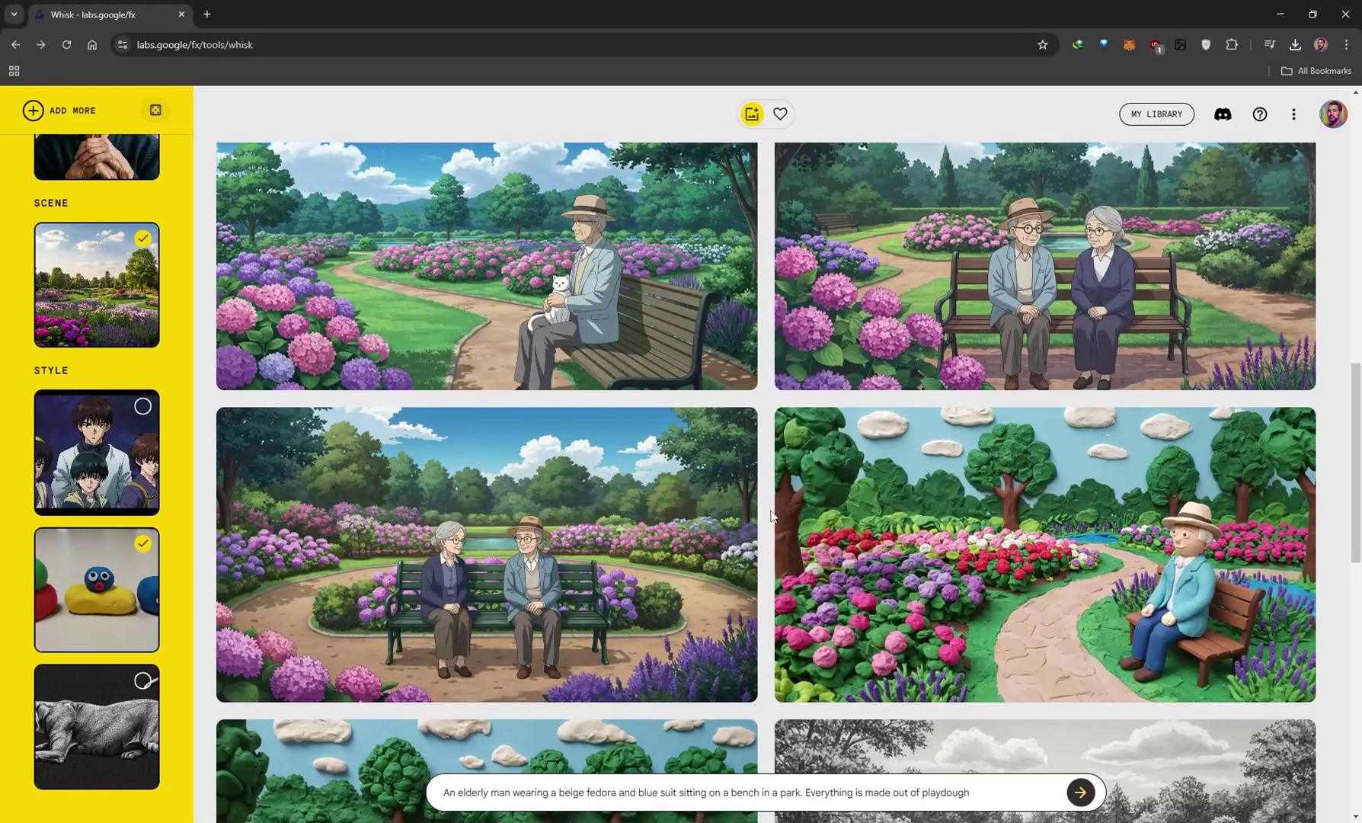
scroll(708, 795, "down", 2)
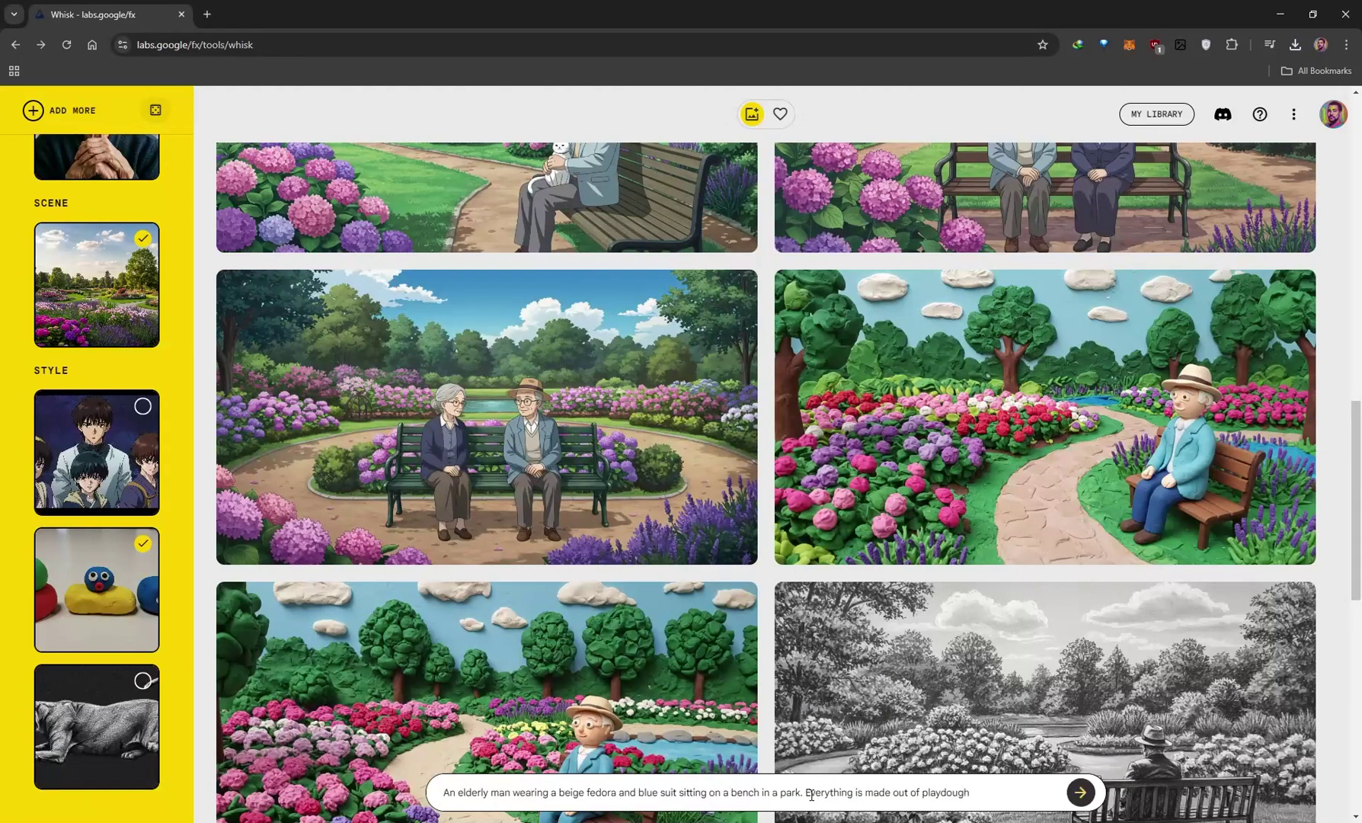
left_click_drag(809, 792, 974, 792)
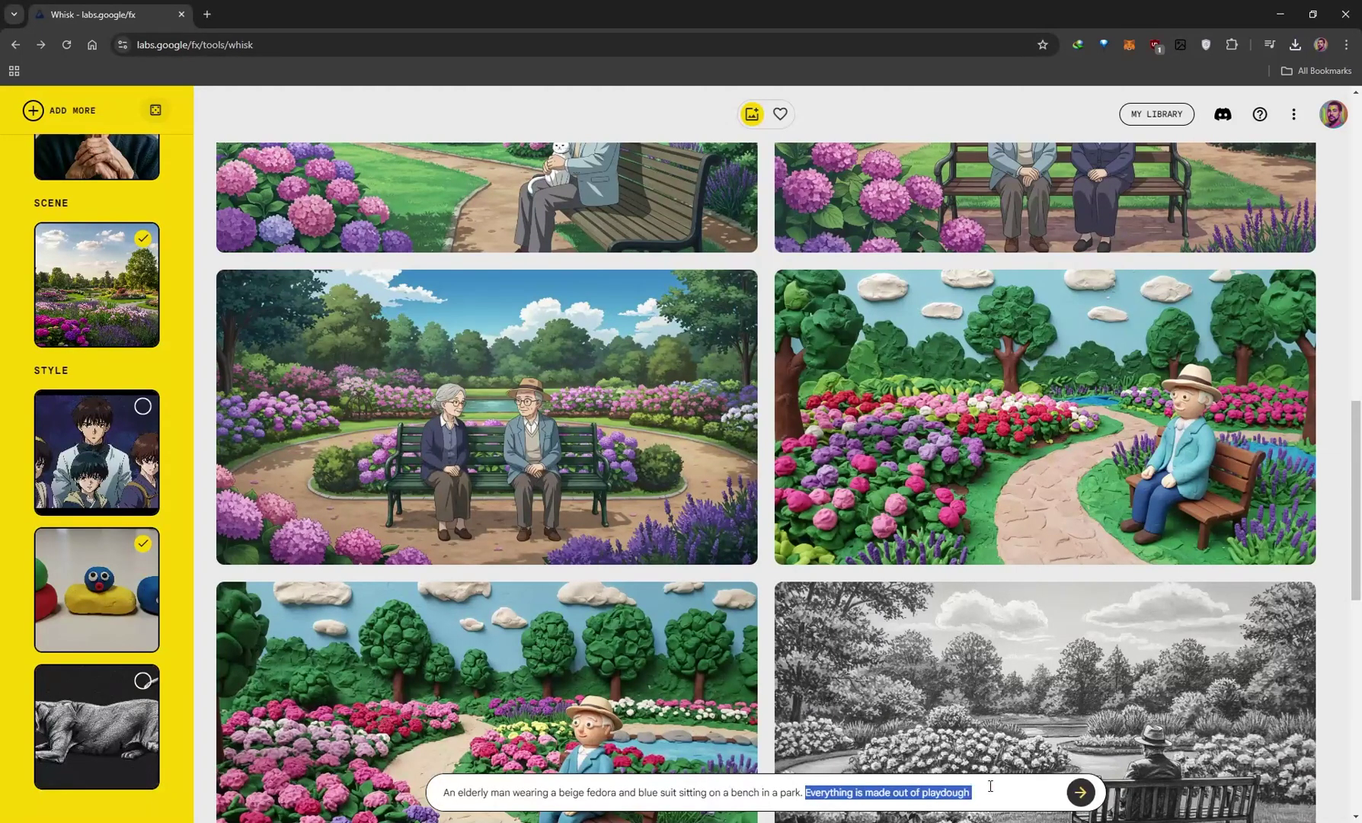
scroll(523, 604, "down", 2)
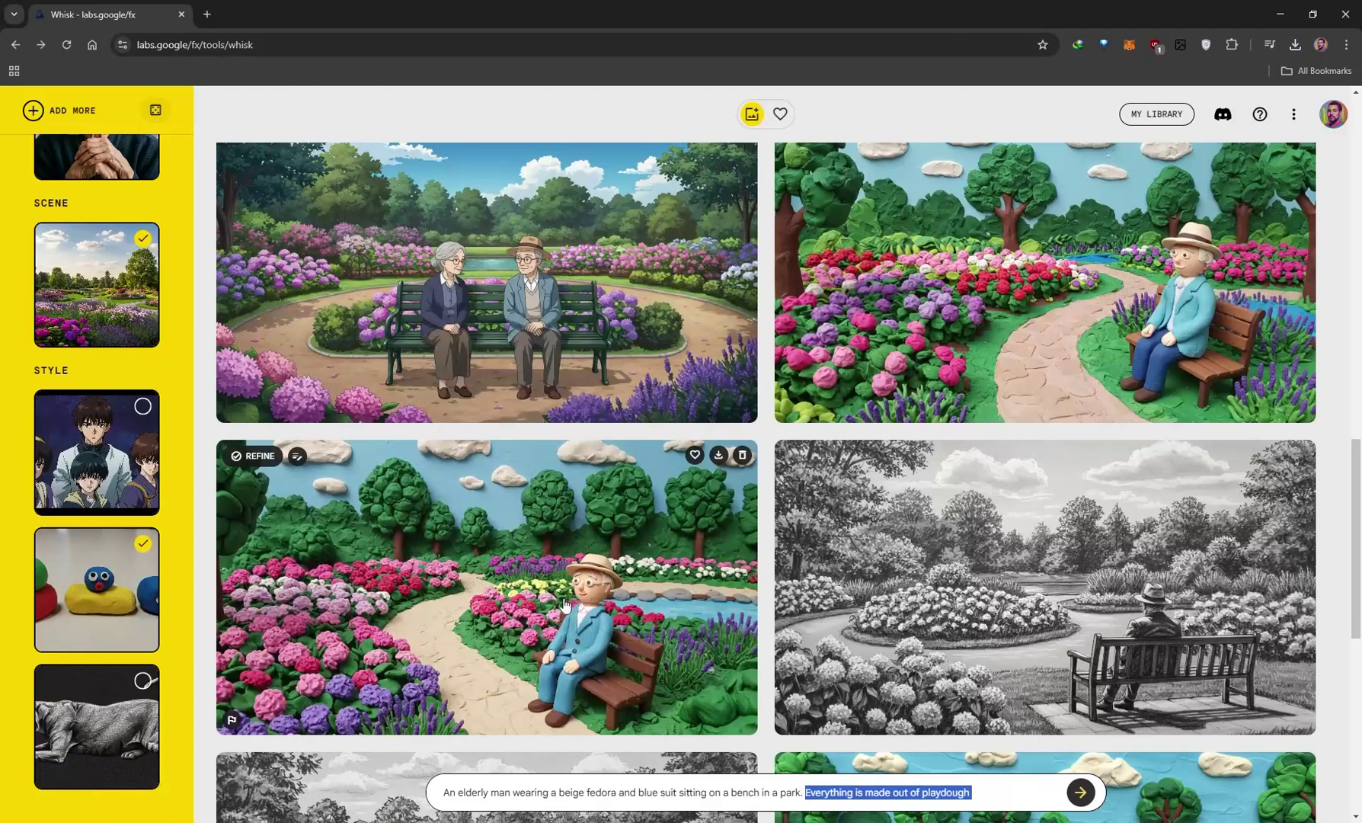
scroll(553, 601, "down", 1)
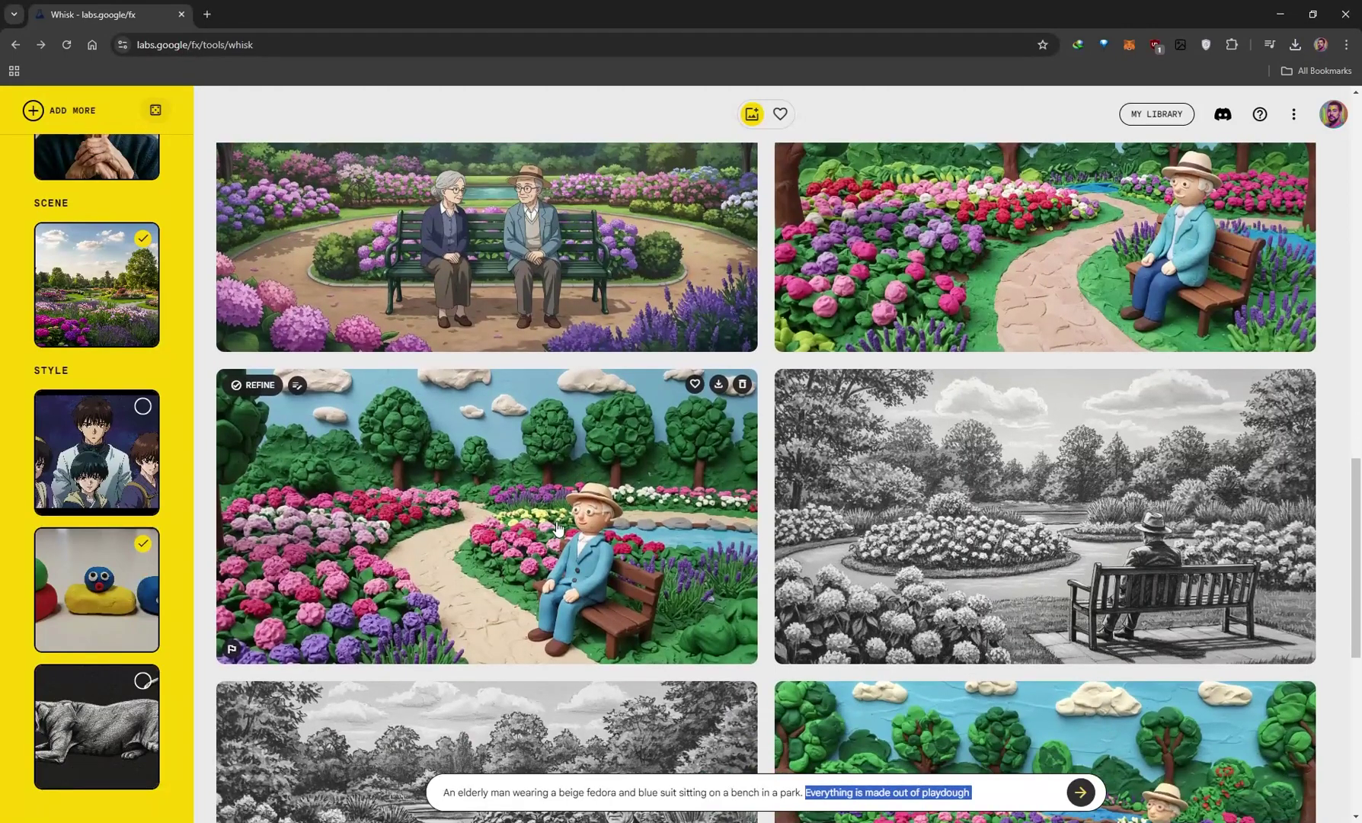
- Switch the active style reference from the playdough figure to the black-and-white animal drawing
left_click(142, 543)
left_click(140, 682)
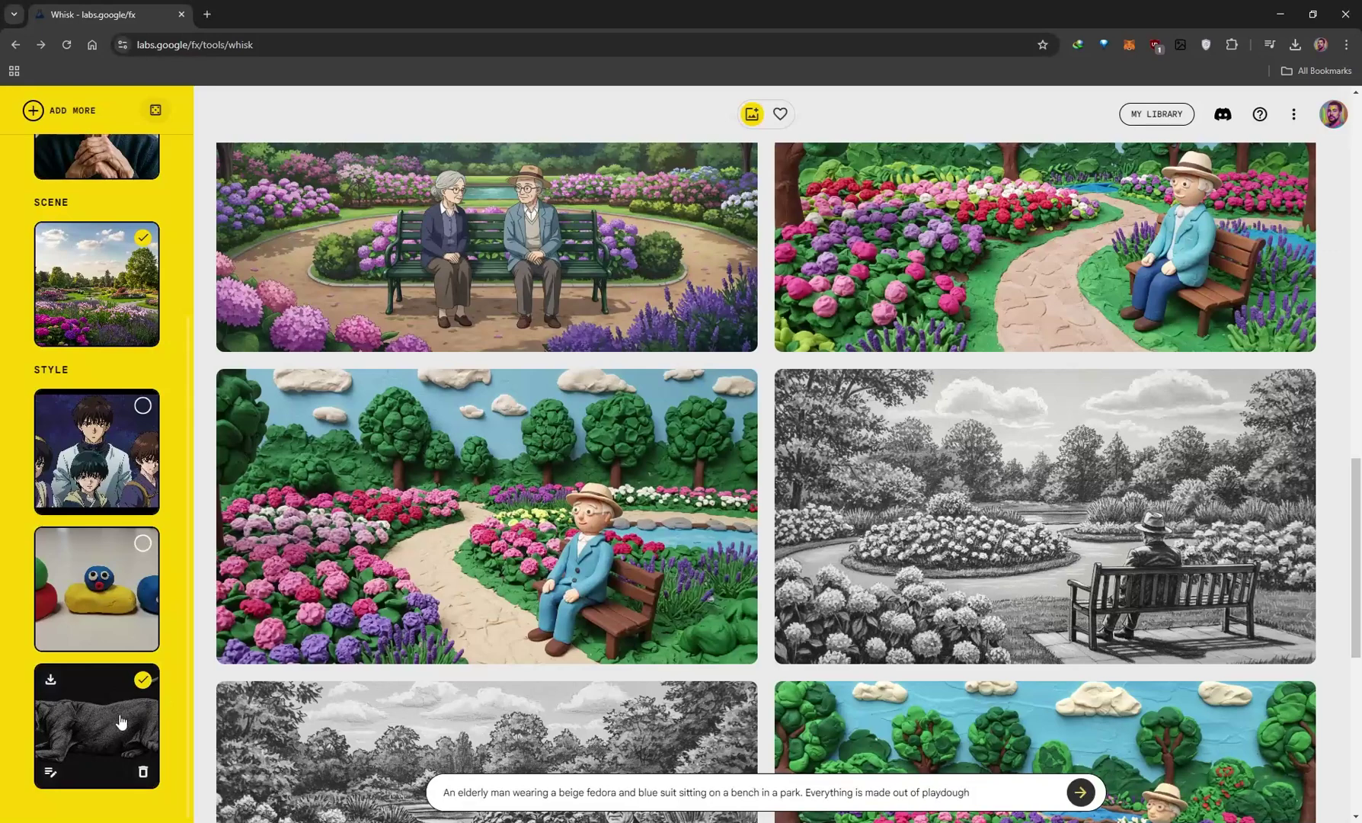
scroll(487, 534, "down", 4)
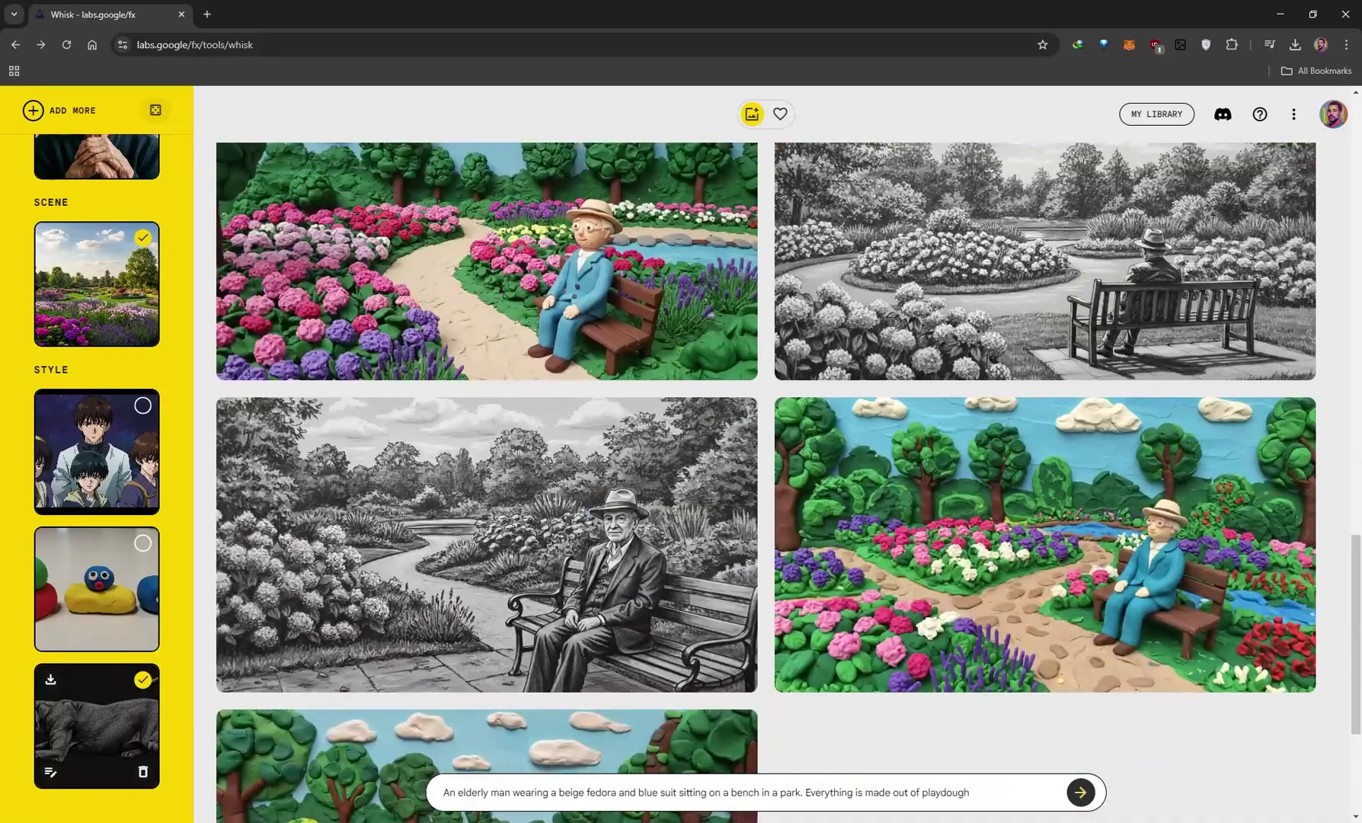
- Compare the black-and-white bench images with the playdough ones, checking both the scene description and the playdough sentence in the prompt
left_click_drag(802, 793, 443, 793)
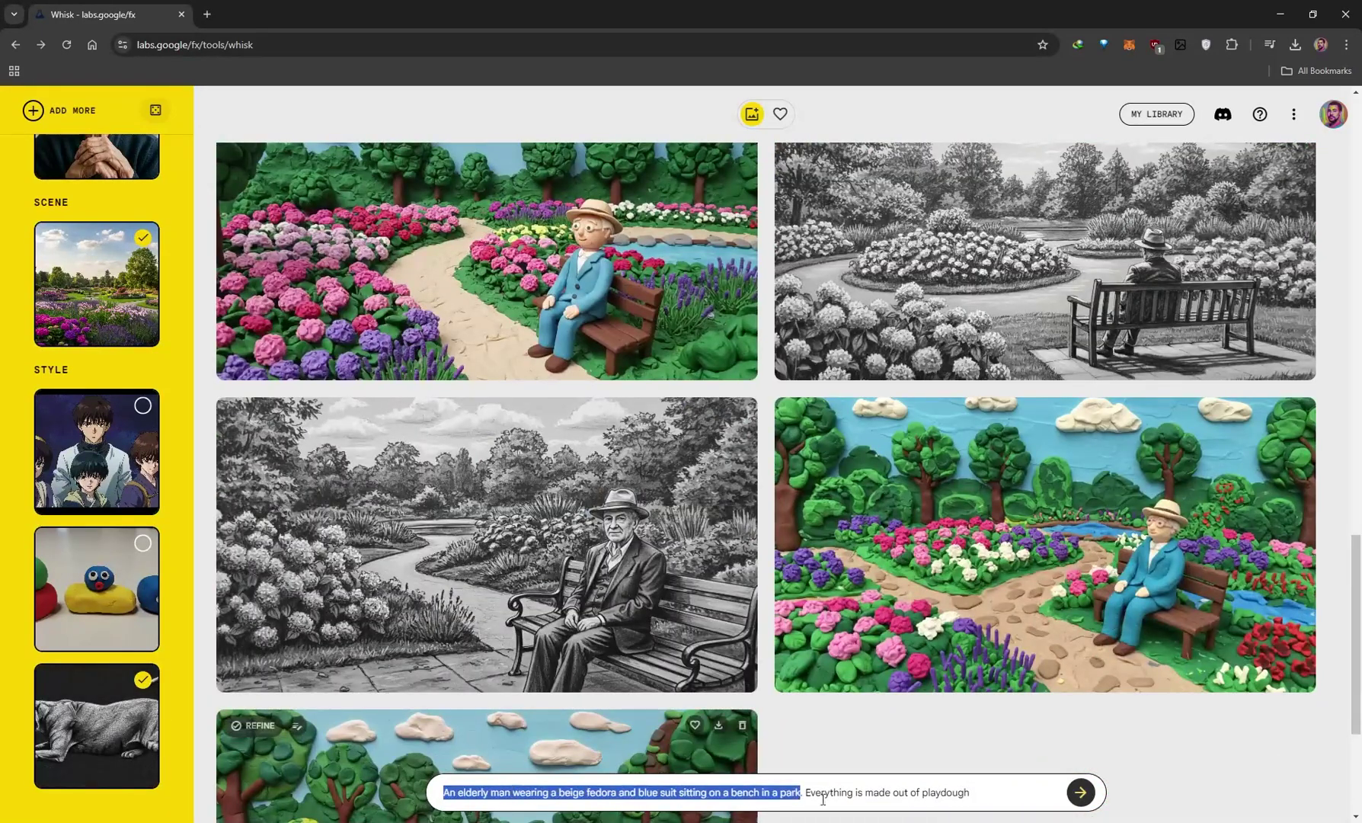
left_click(973, 793)
left_click_drag(973, 793, 812, 790)
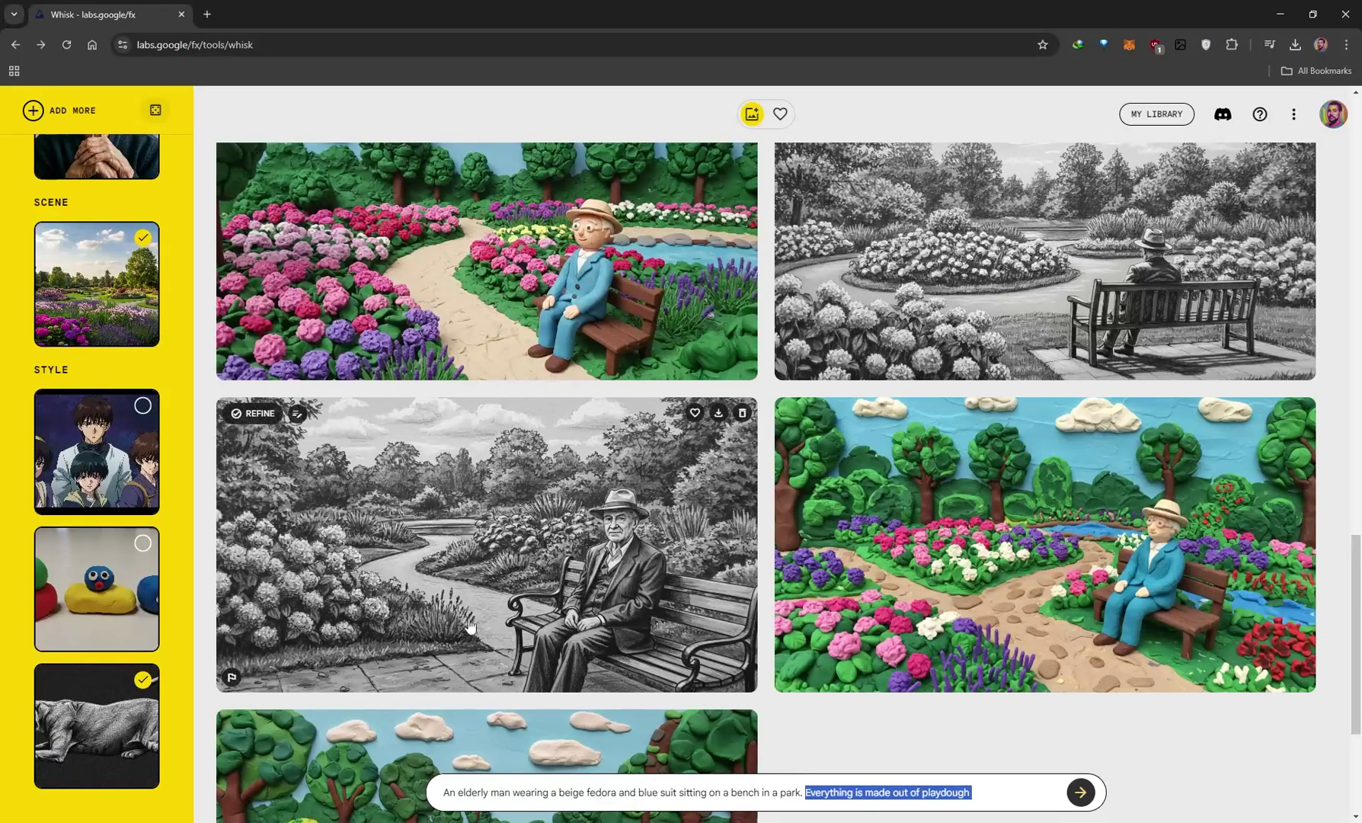
scroll(93, 304, "up", 3)
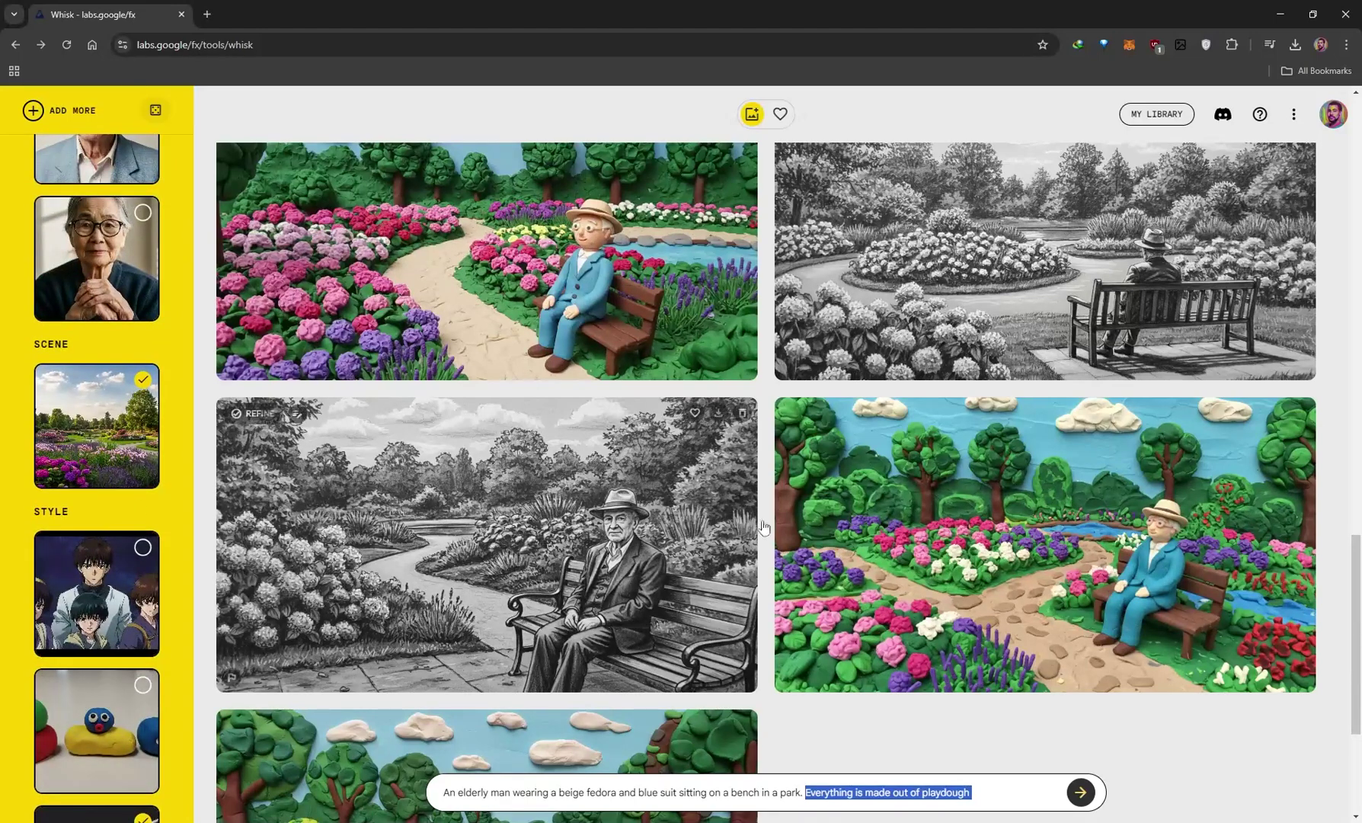
scroll(611, 525, "down", 1)
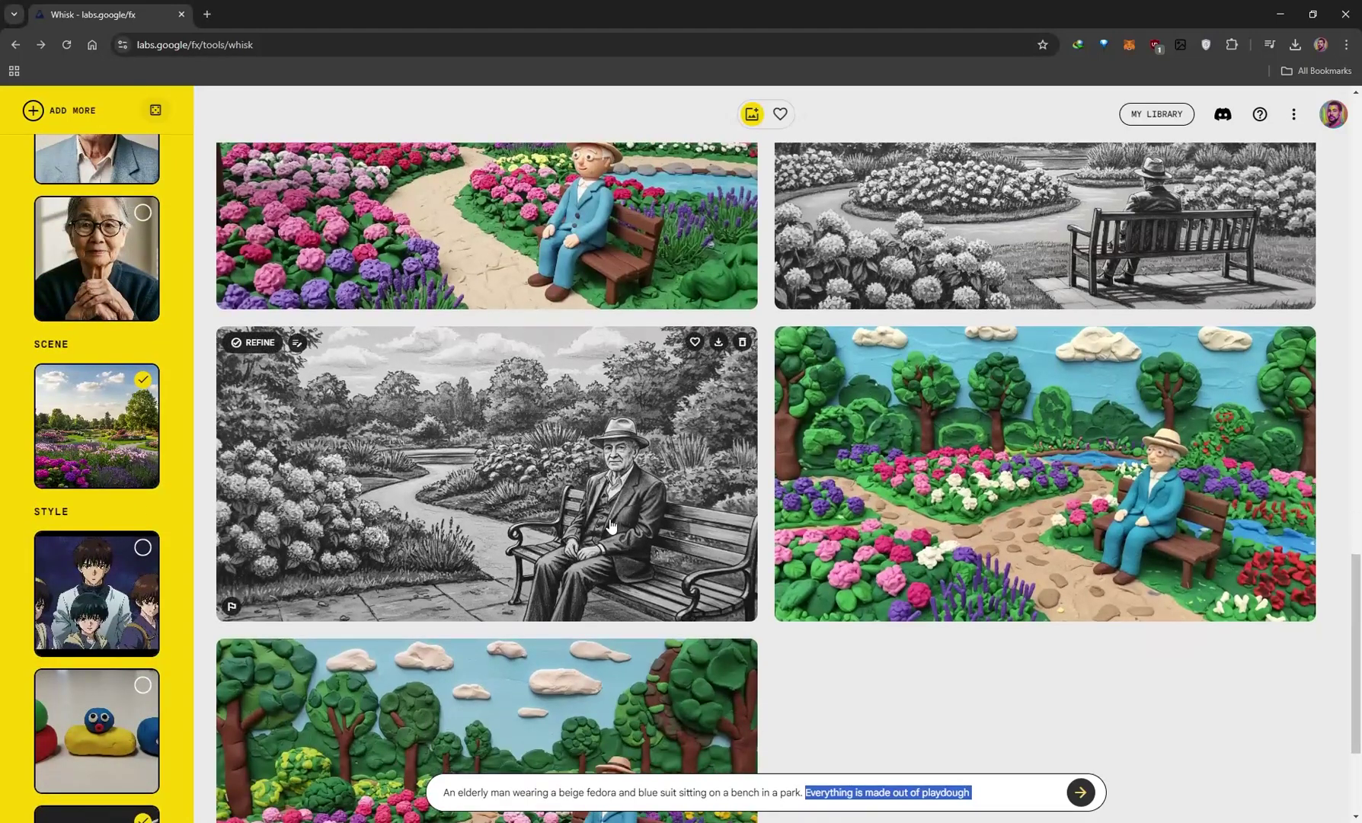
scroll(611, 525, "down", 2)
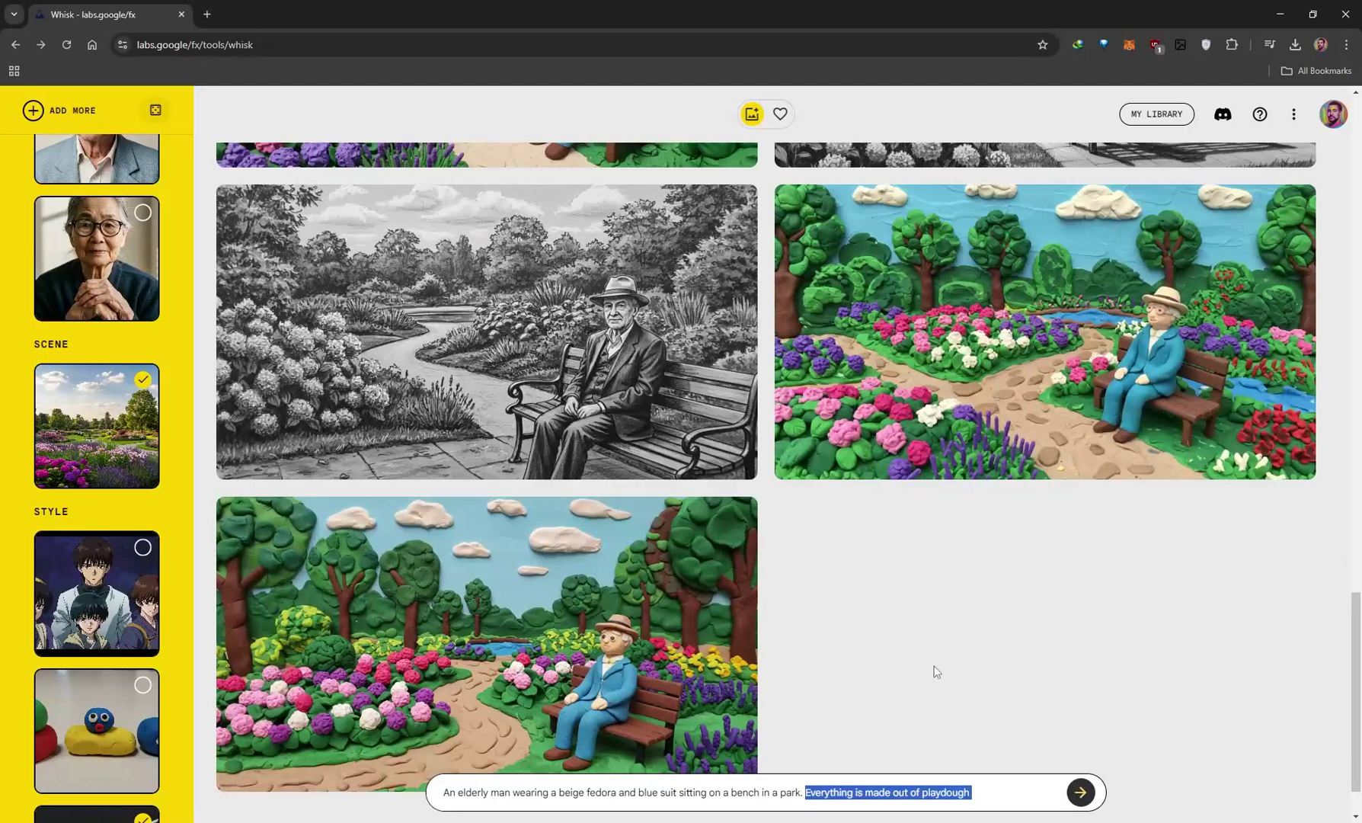
scroll(907, 624, "down", 1)
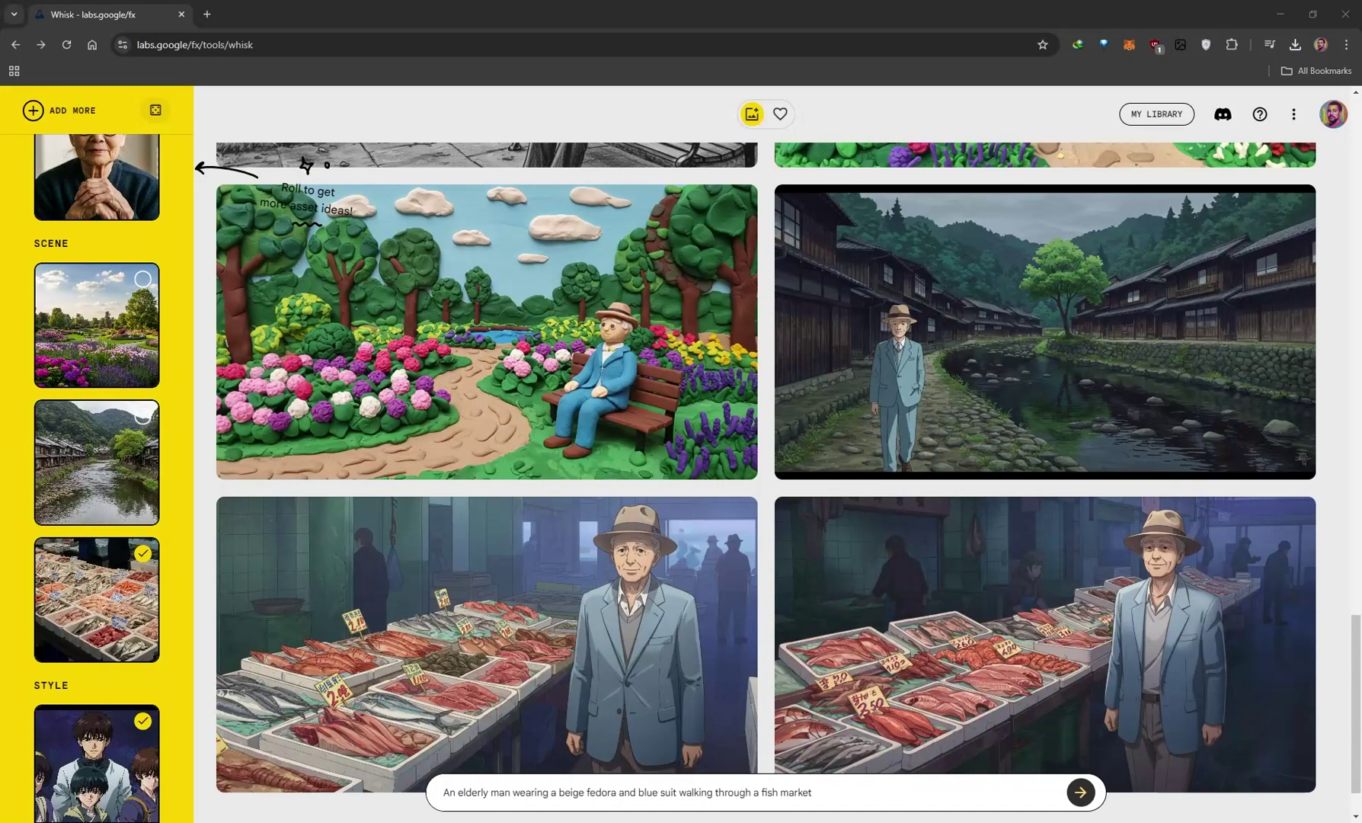
- Roll for random reference assets and review the added subject, scene and style
scroll(637, 724, "down", 2)
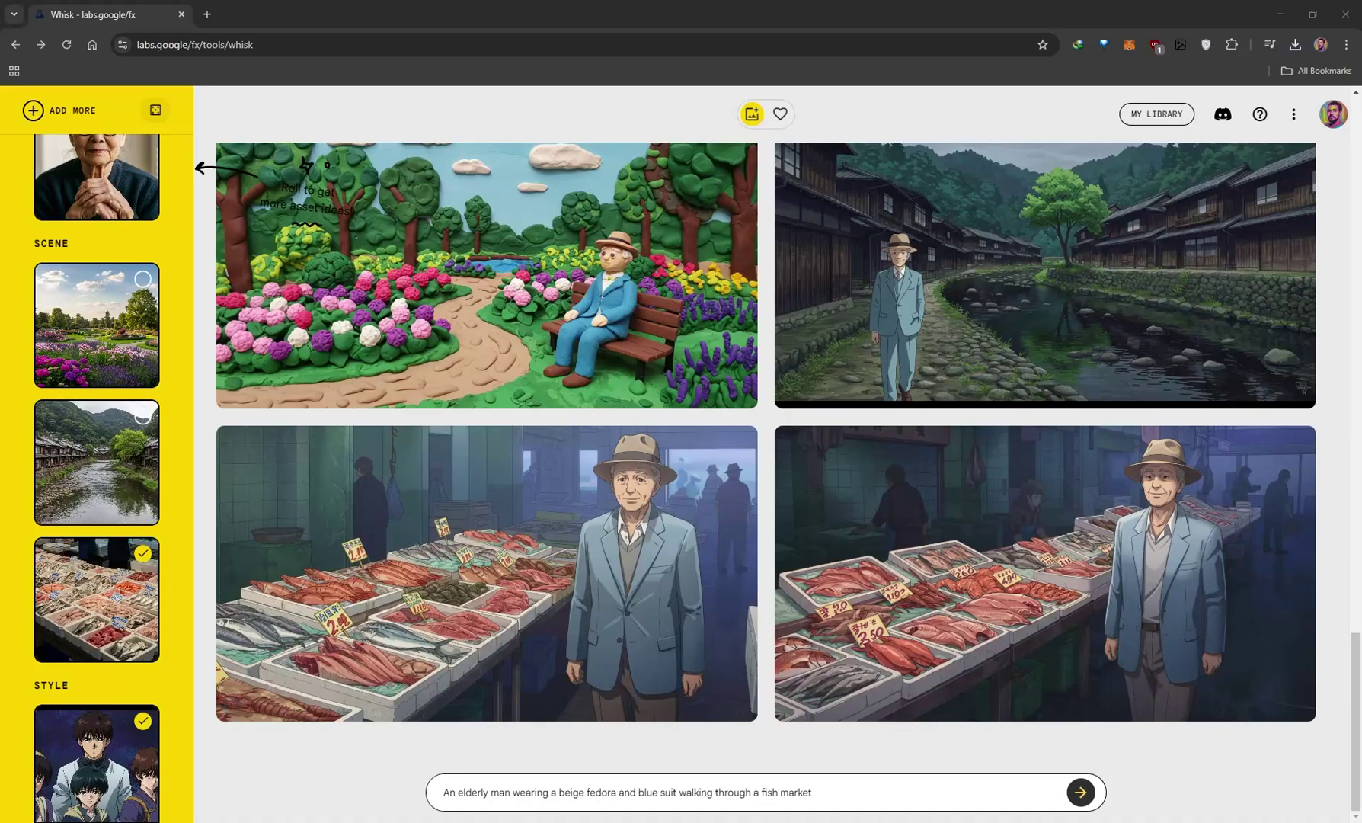
scroll(172, 222, "up", 4)
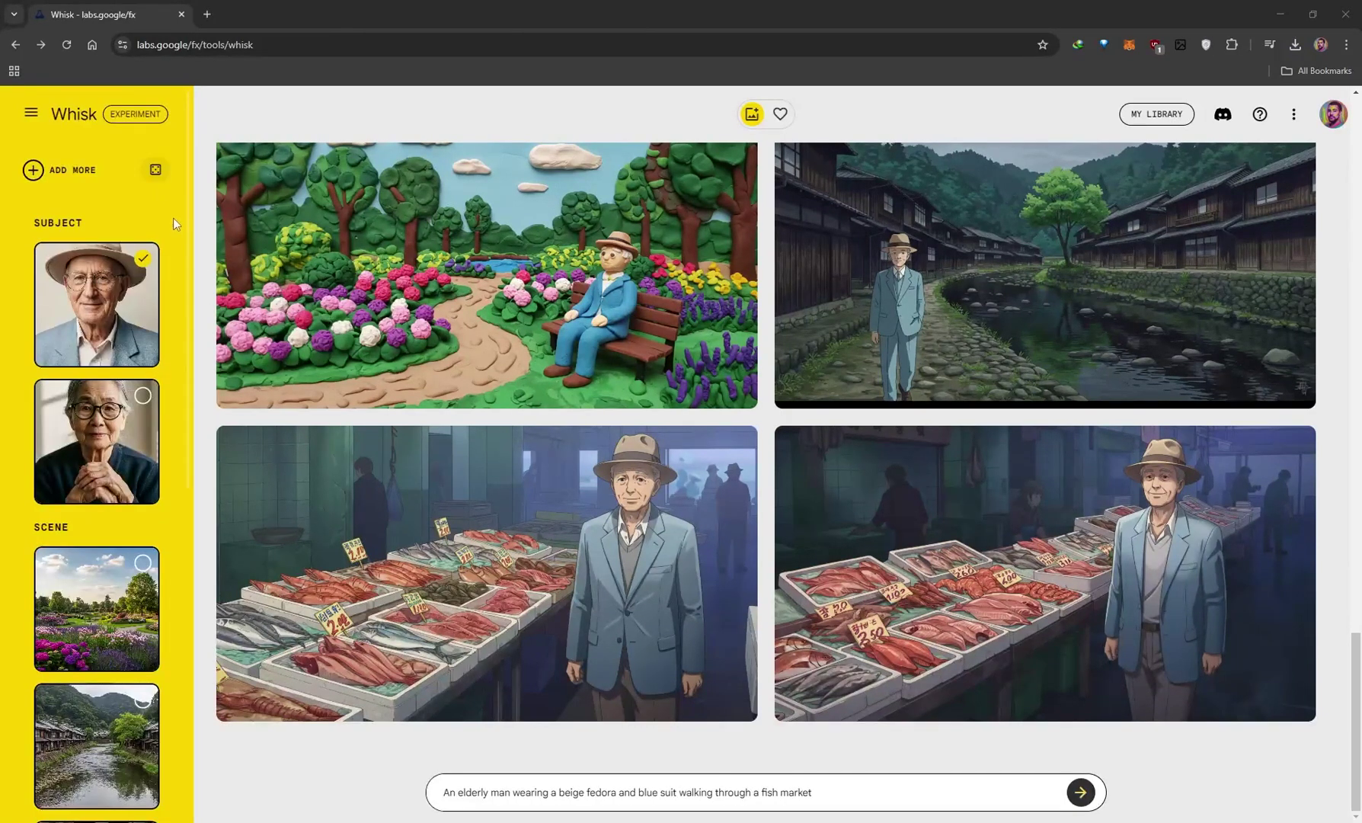
left_click(156, 180)
scroll(92, 457, "down", 2)
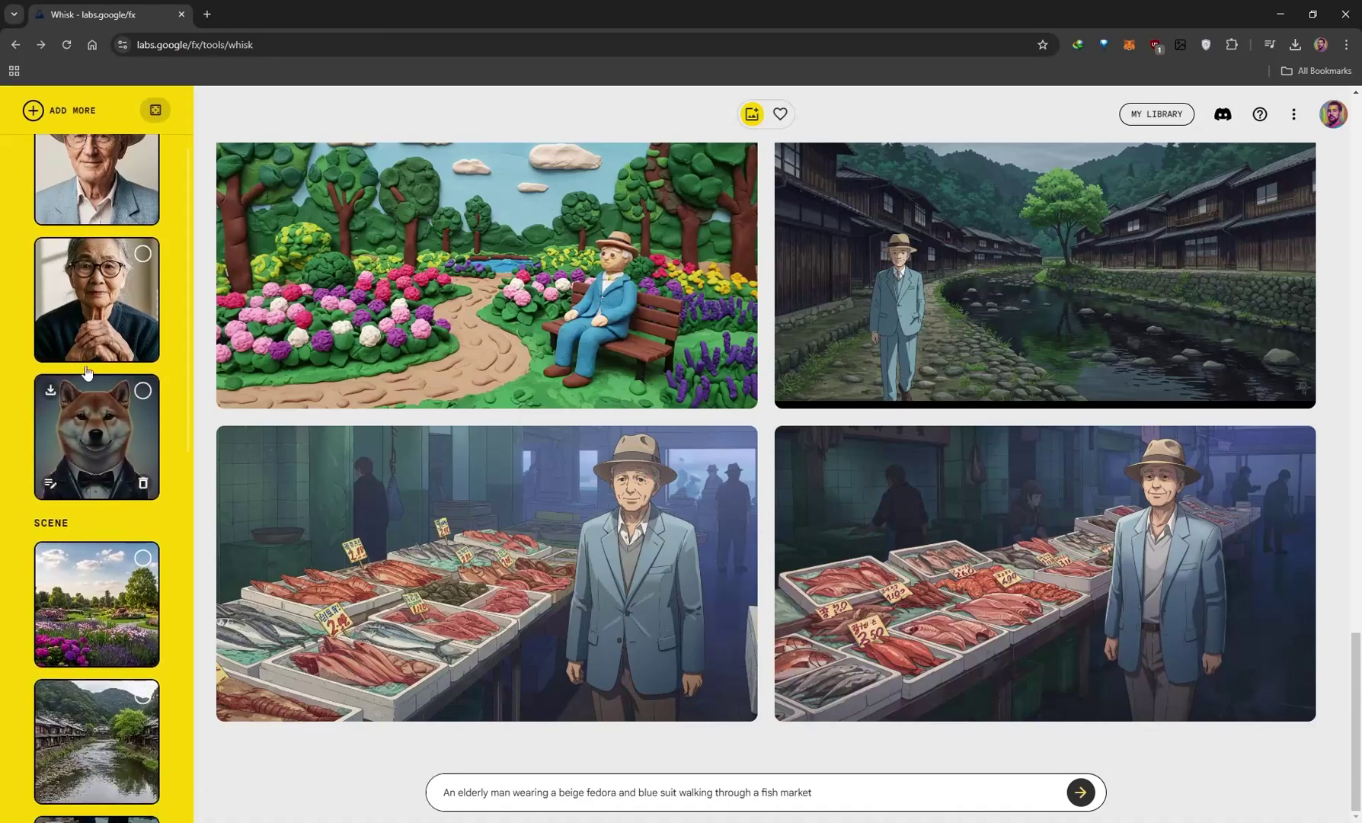
scroll(91, 457, "up", 2)
scroll(45, 521, "down", 10)
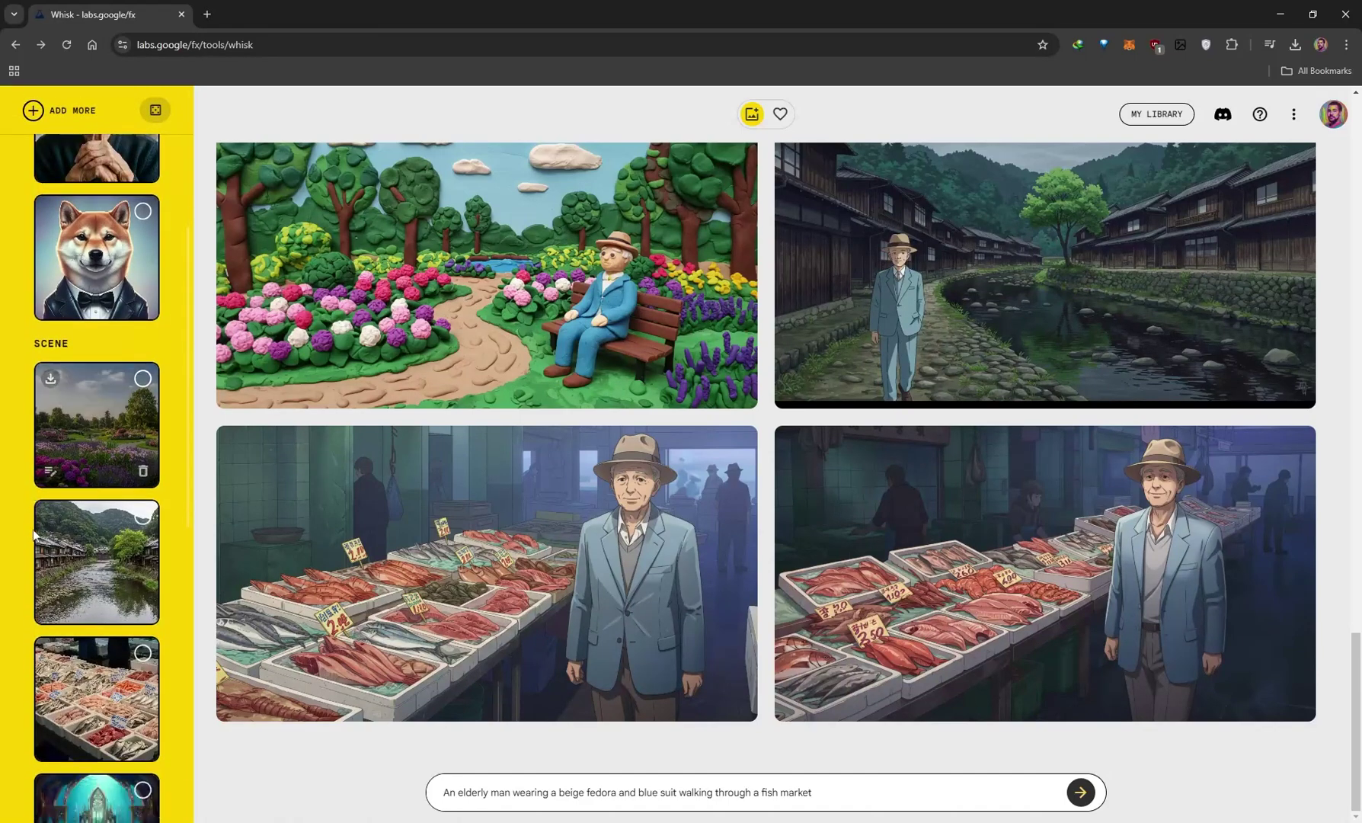
scroll(44, 594, "down", 2)
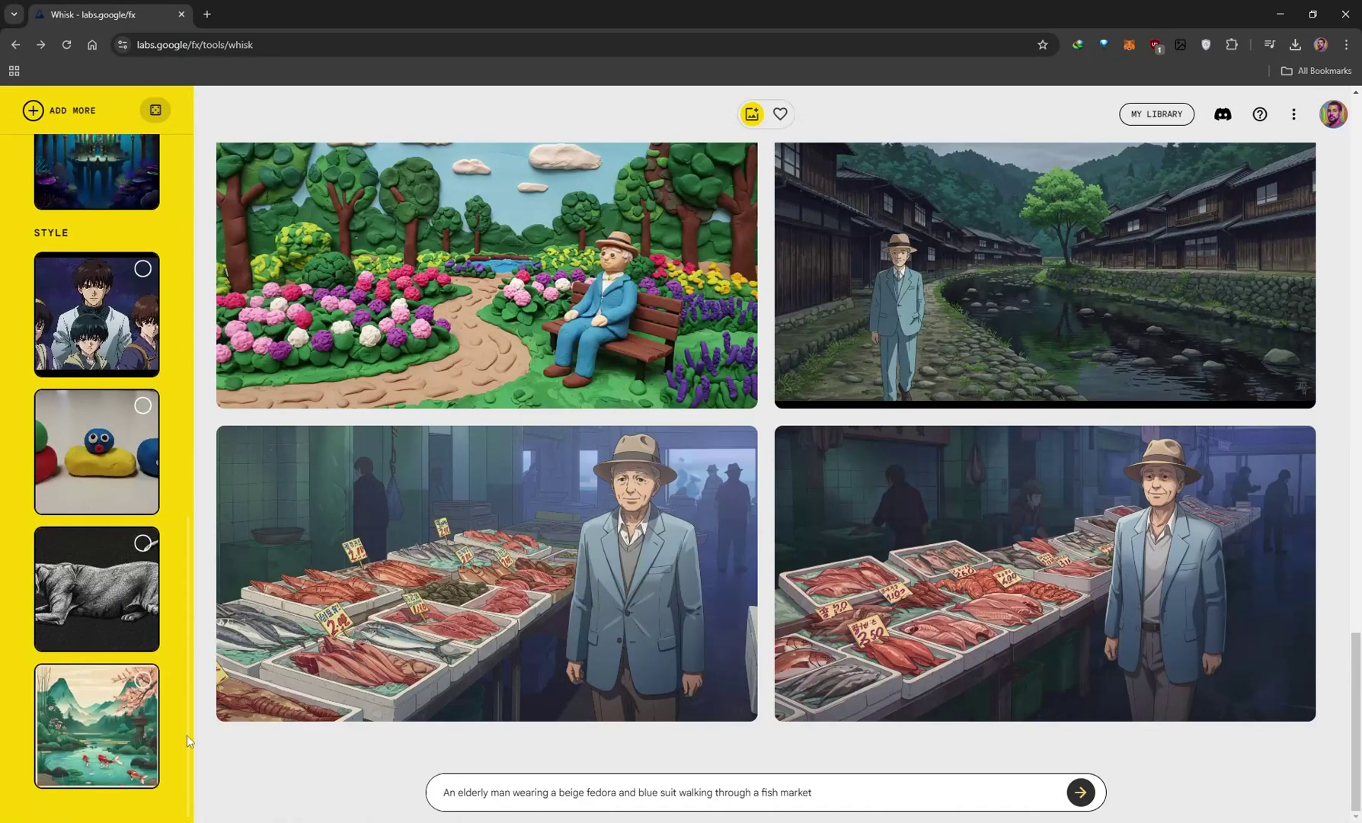
- Activate the koi pond landscape as style and the Shiba Inu in formal wear as subject
left_click(145, 685)
scroll(170, 732, "up", 5)
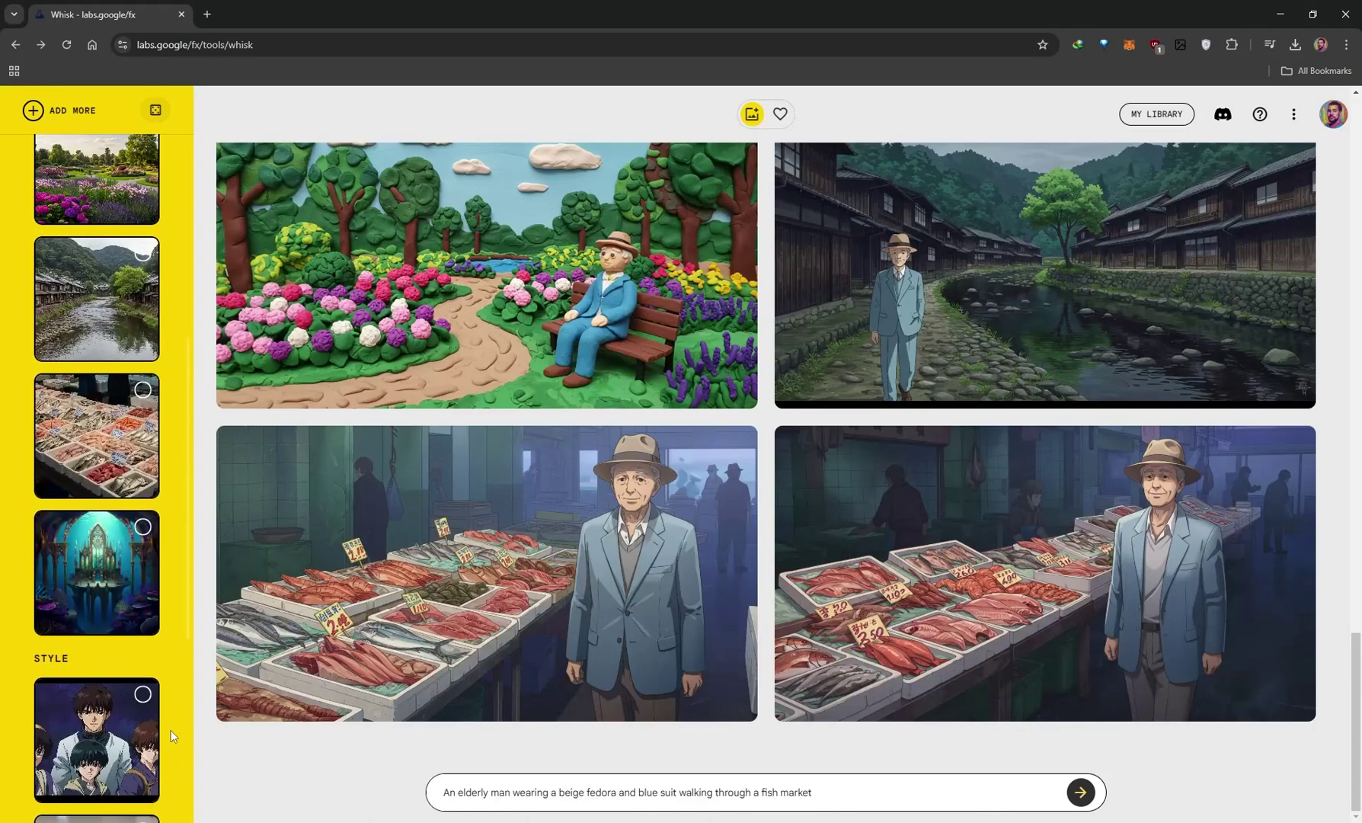
scroll(185, 603, "up", 7)
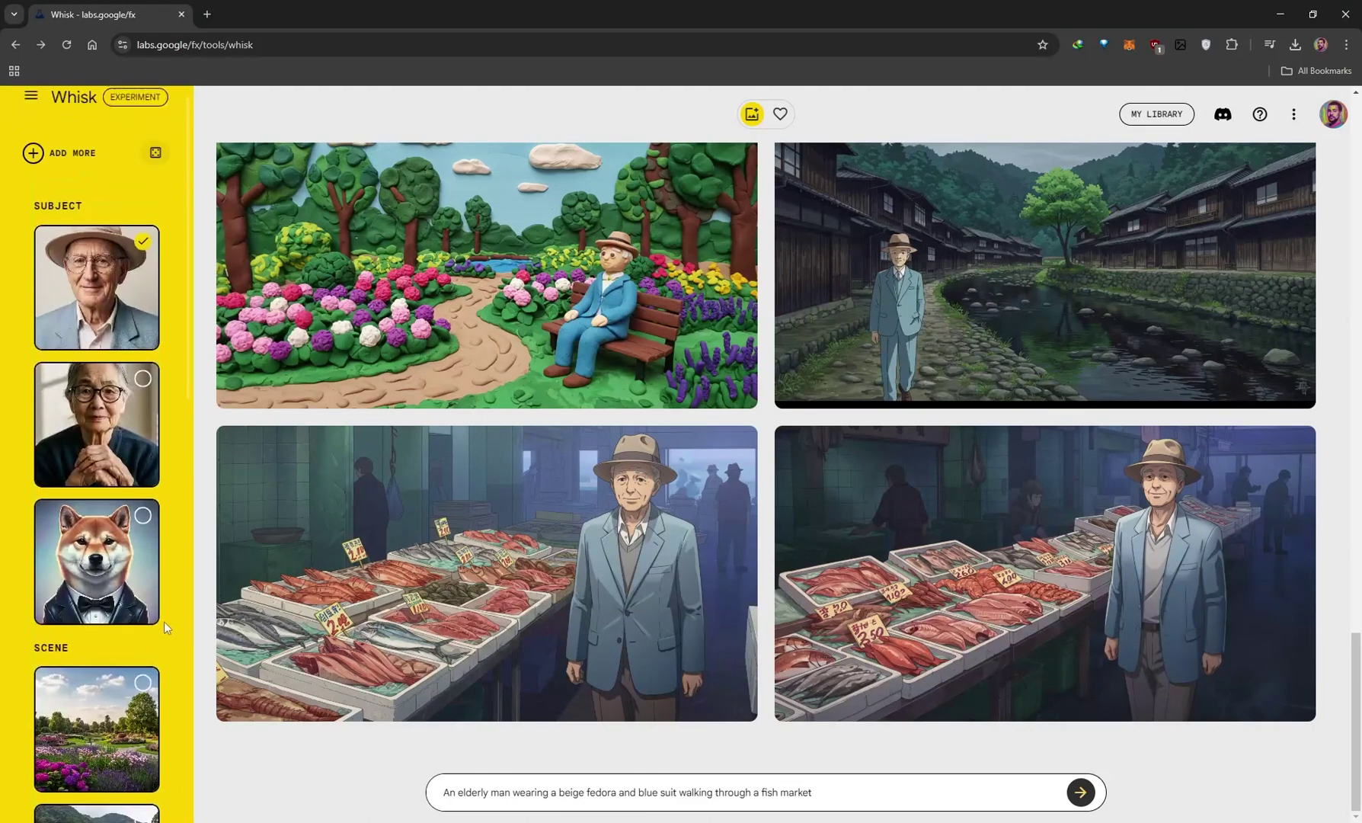
scroll(164, 620, "down", 3)
scroll(164, 622, "up", 3)
left_click(144, 517)
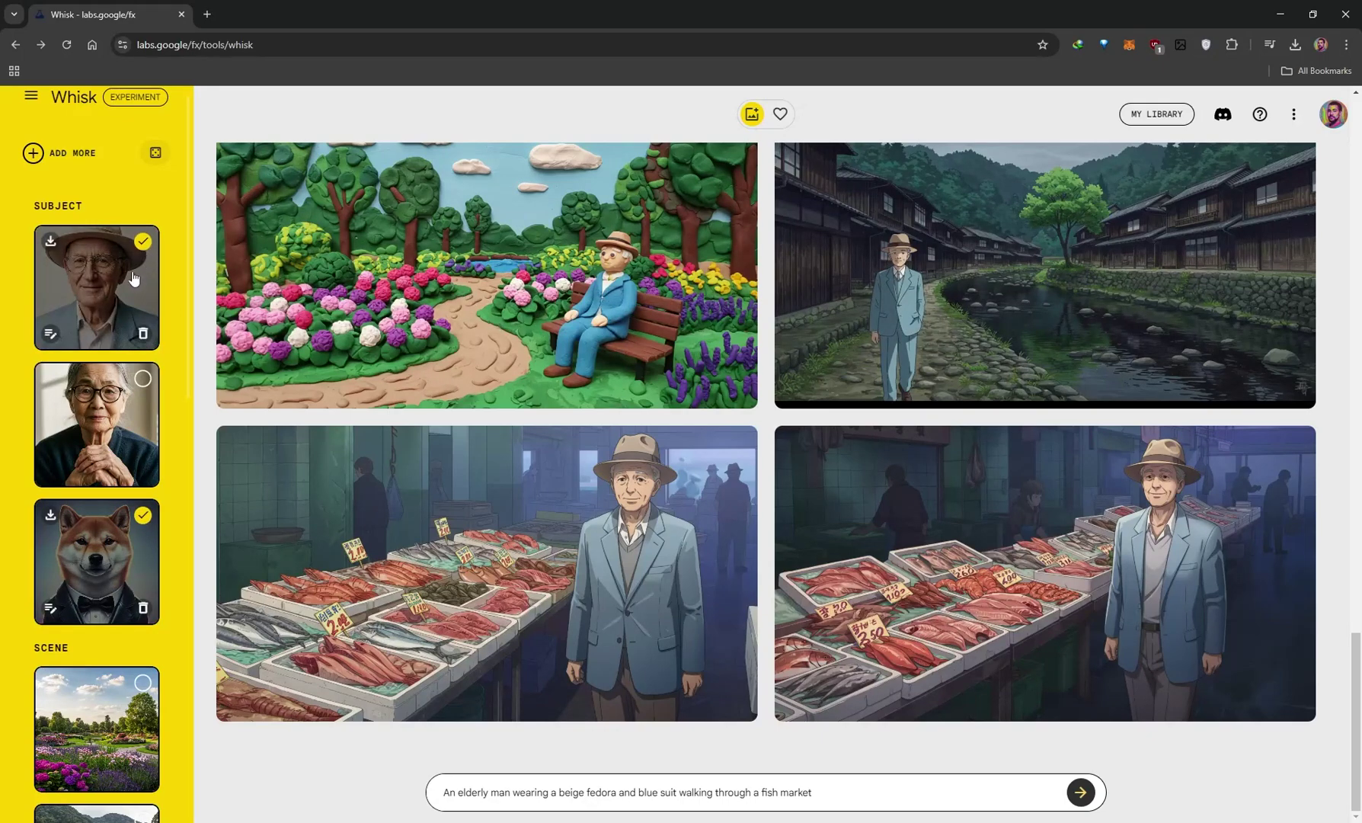
- Activate the underwater palace scene and make sure the koi pond landscape style is selected
scroll(114, 579, "down", 5)
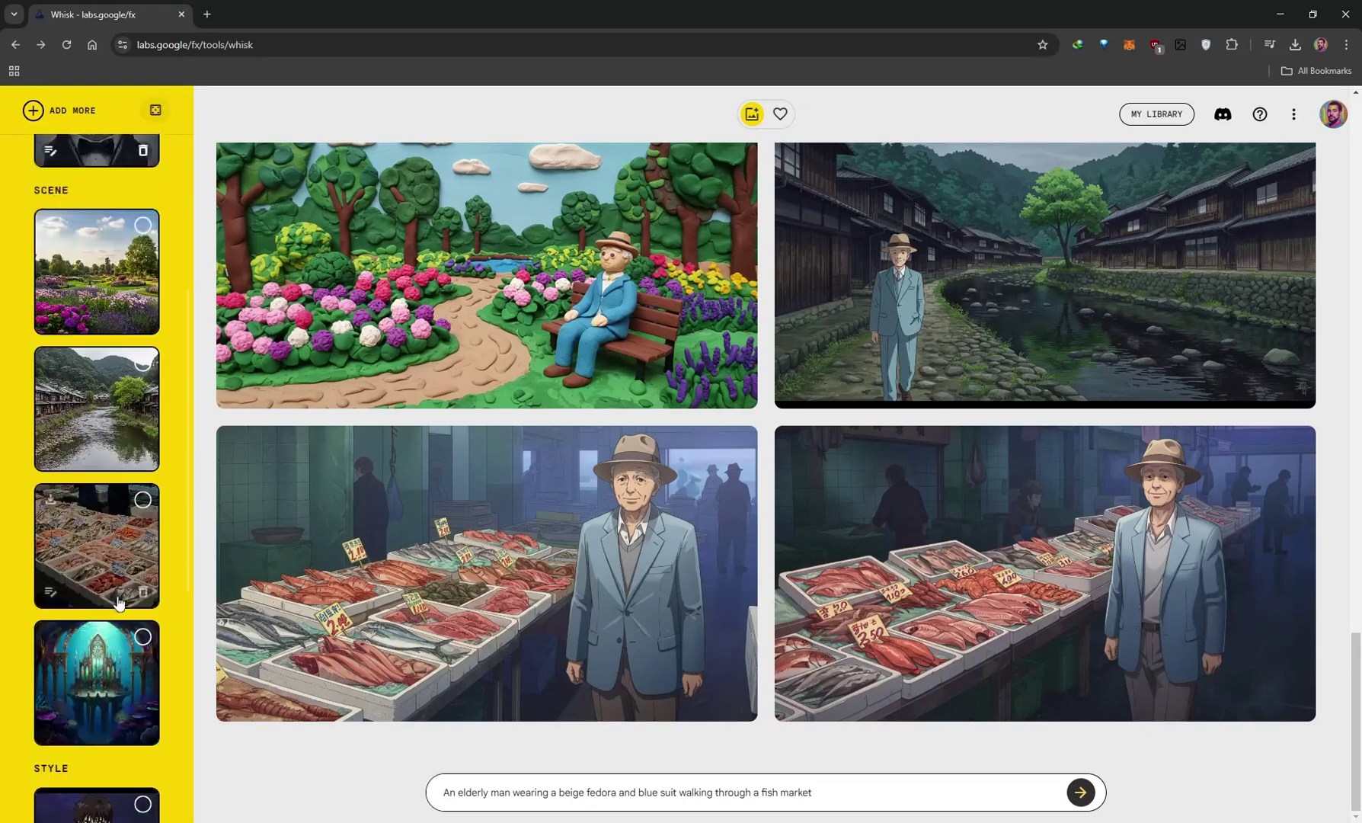
scroll(118, 602, "down", 1)
left_click(143, 531)
scroll(126, 623, "down", 3)
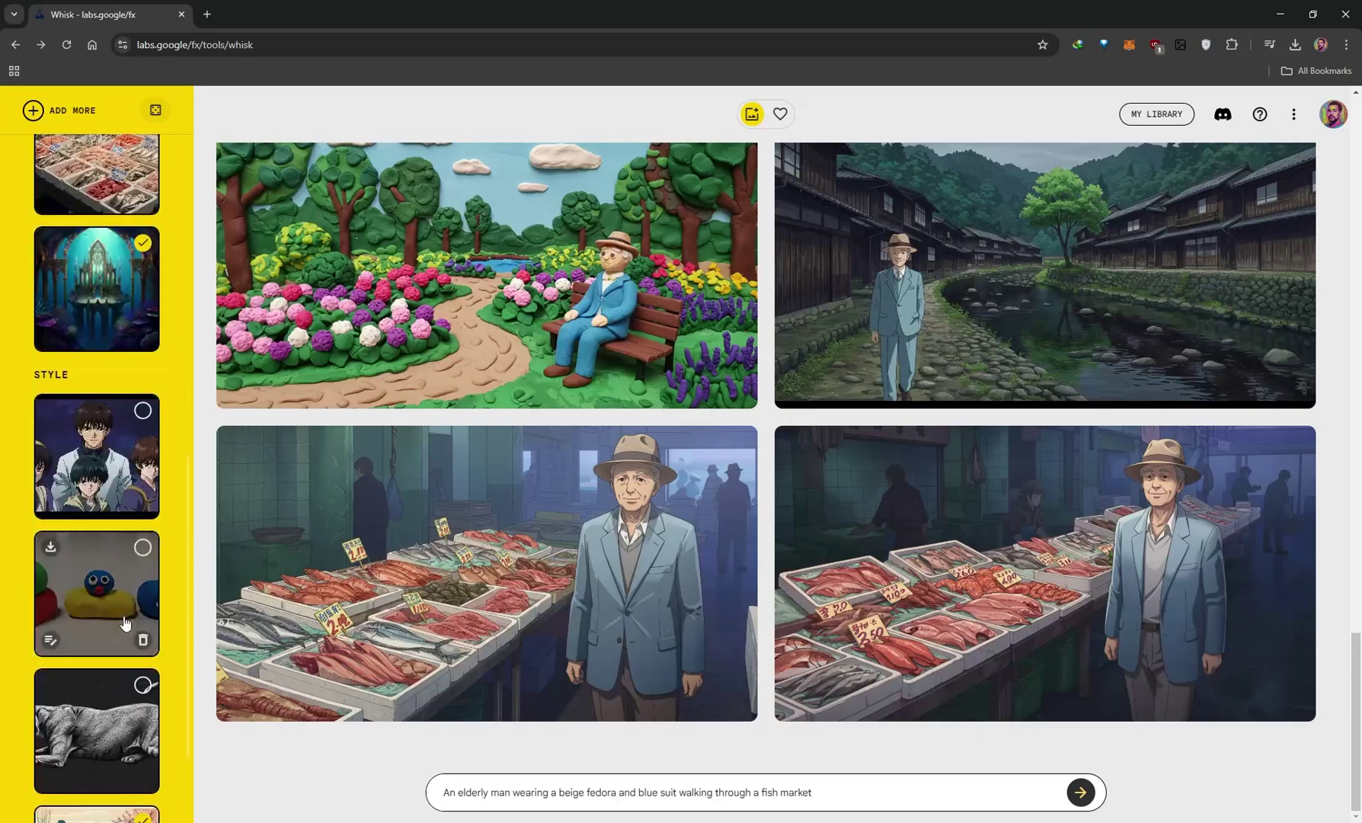
scroll(126, 624, "down", 2)
left_click(144, 682)
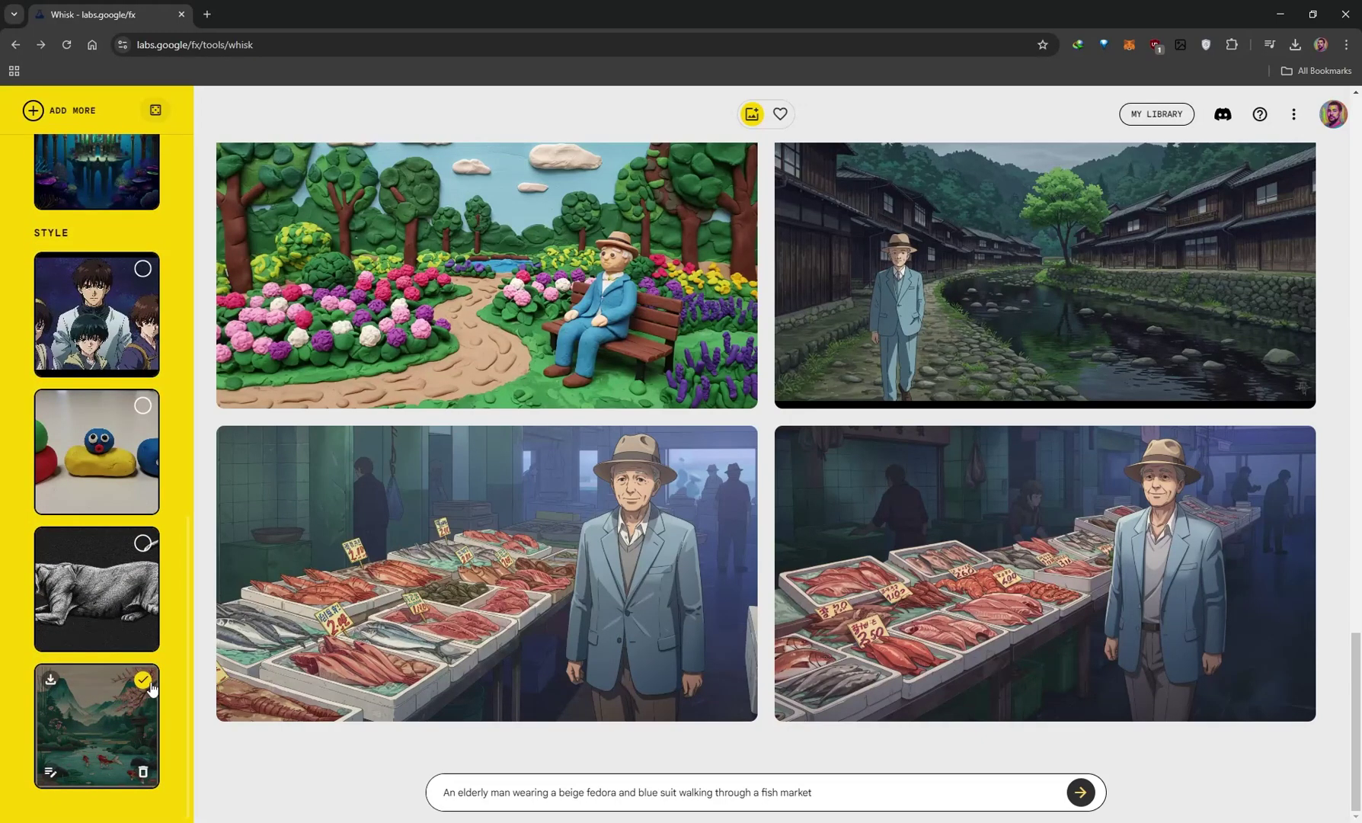
- Open the Whisk settings and review the available template presets
scroll(176, 662, "up", 7)
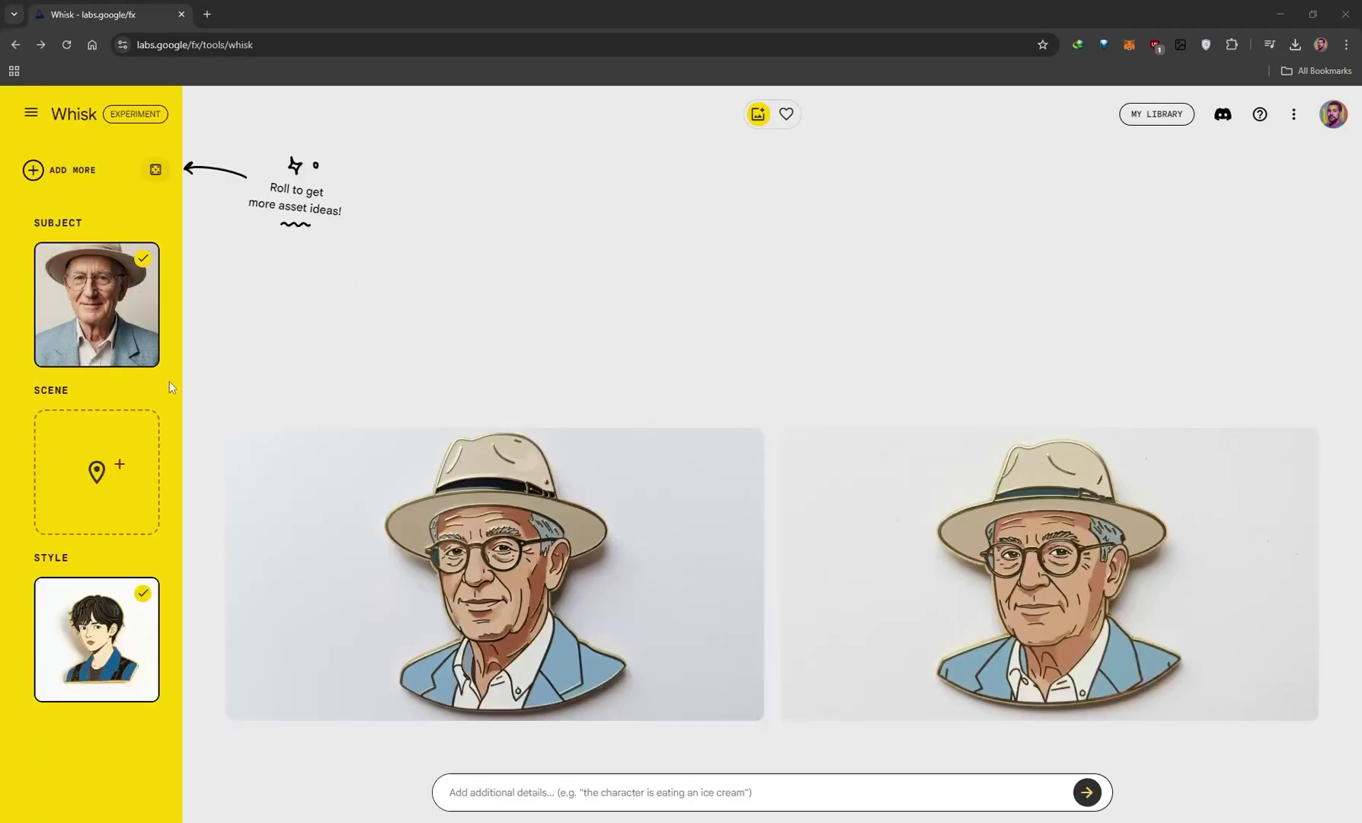
left_click(31, 115)
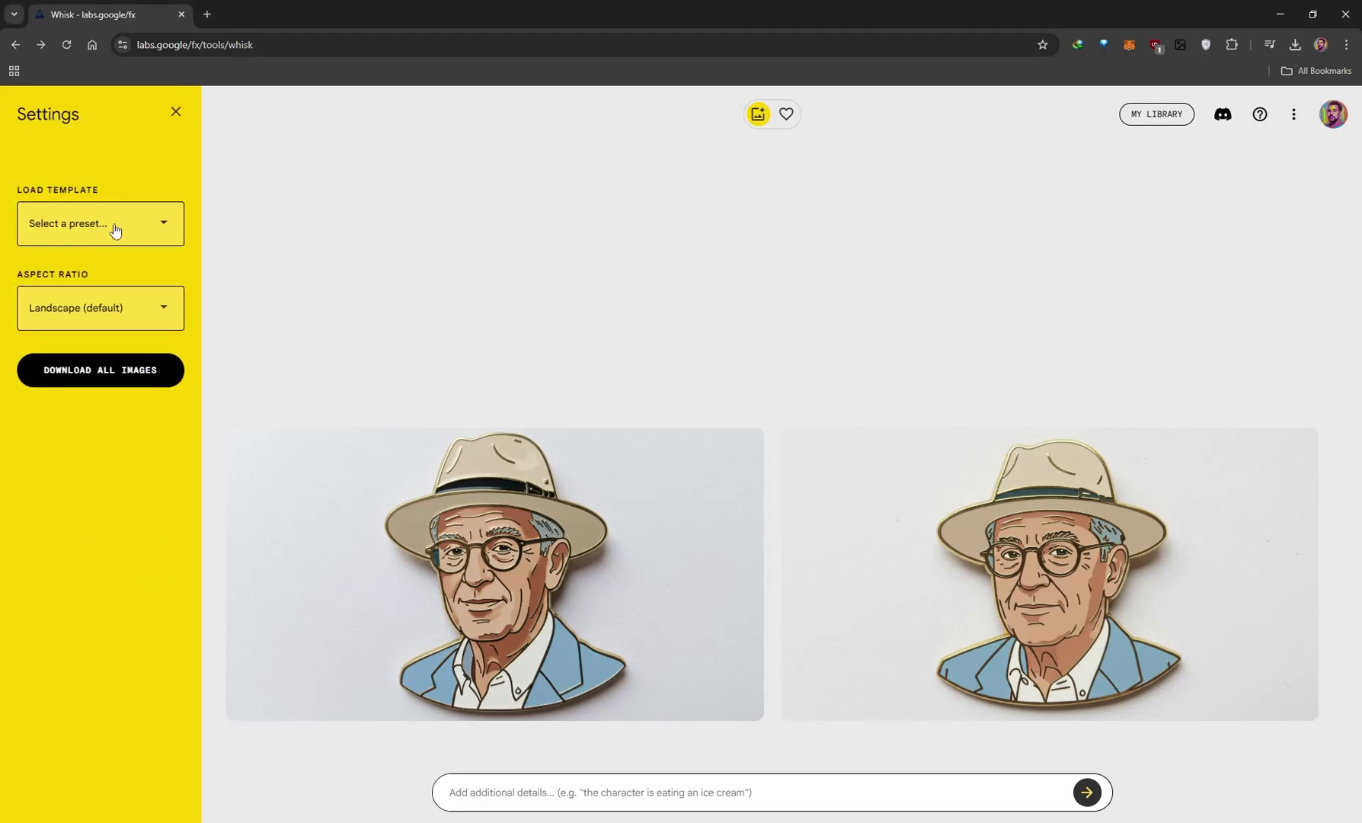
left_click(279, 253)
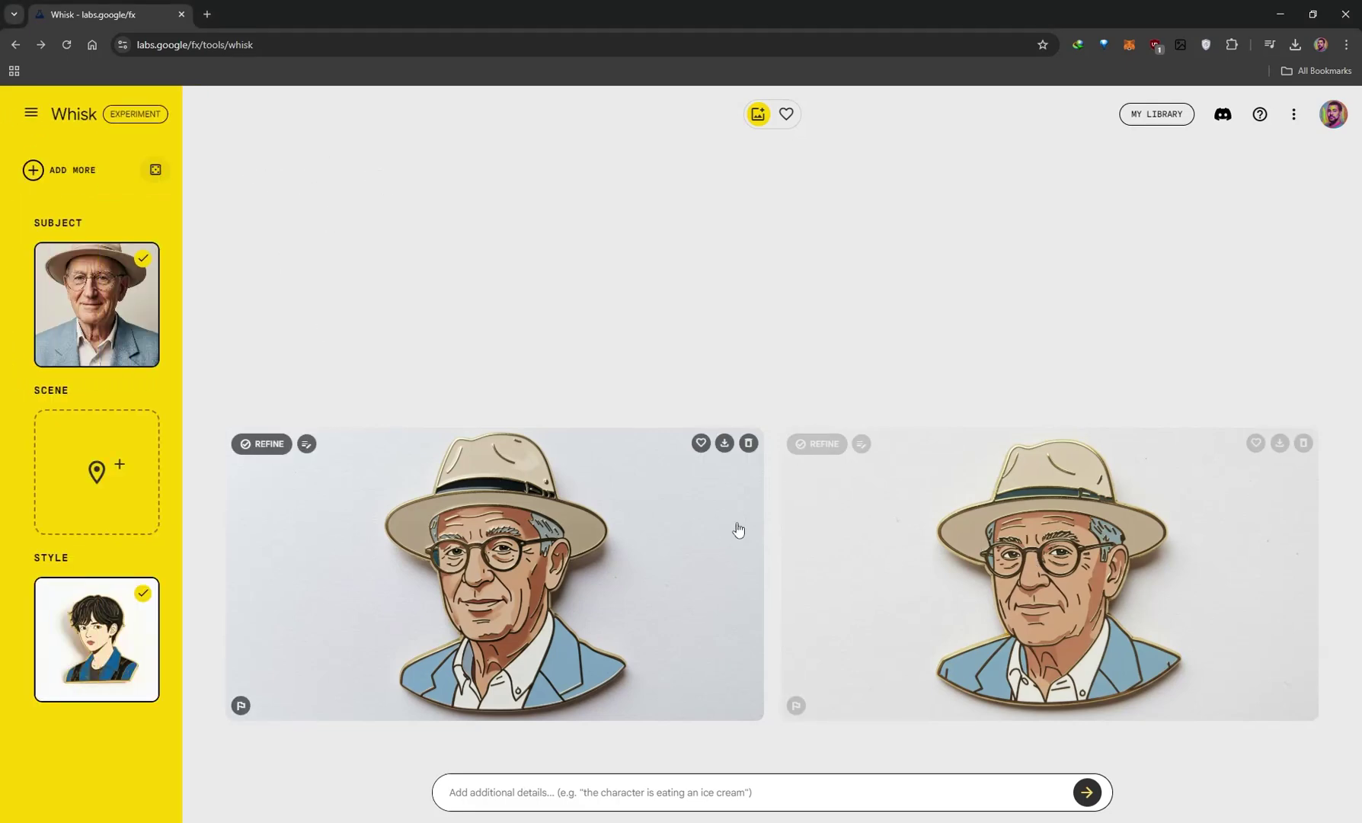
left_click(36, 124)
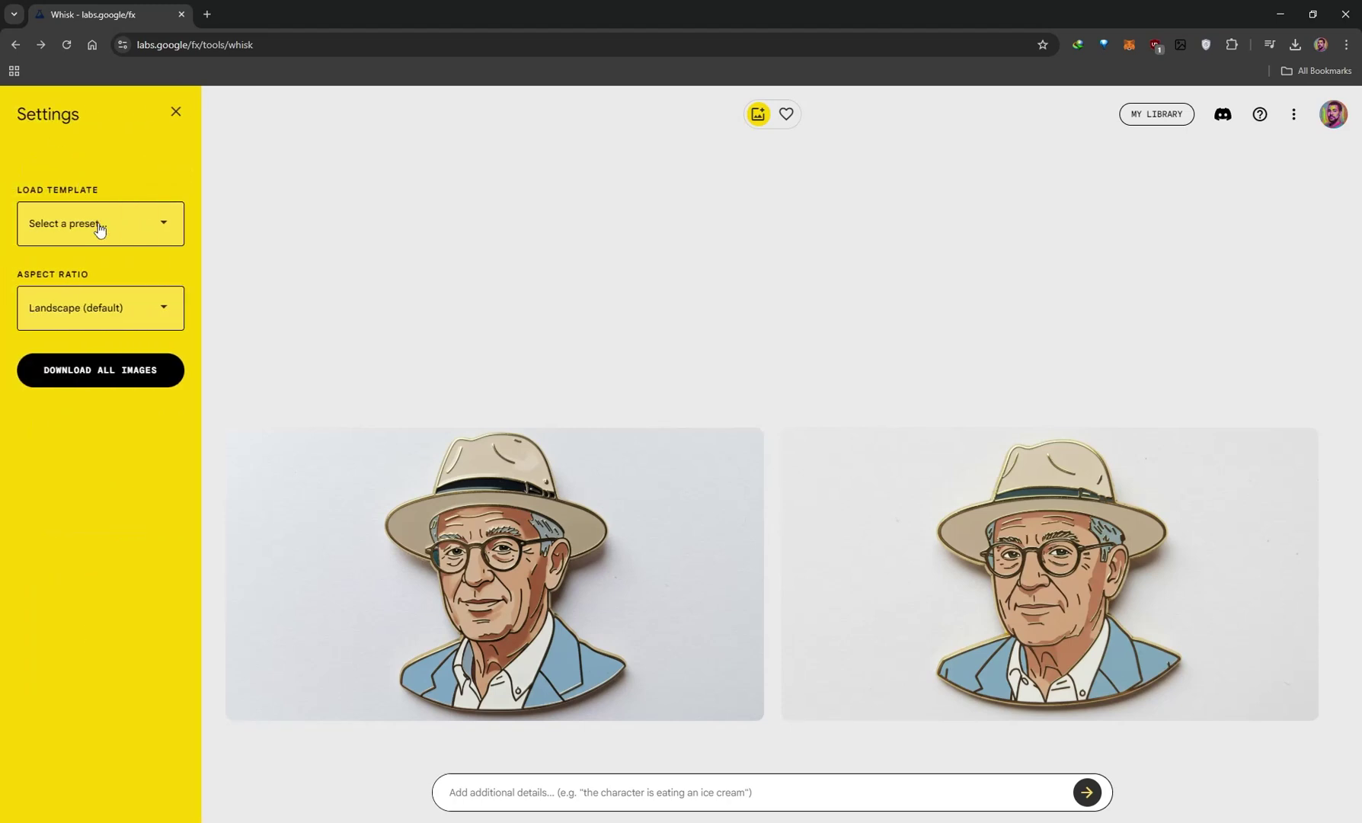
left_click(100, 224)
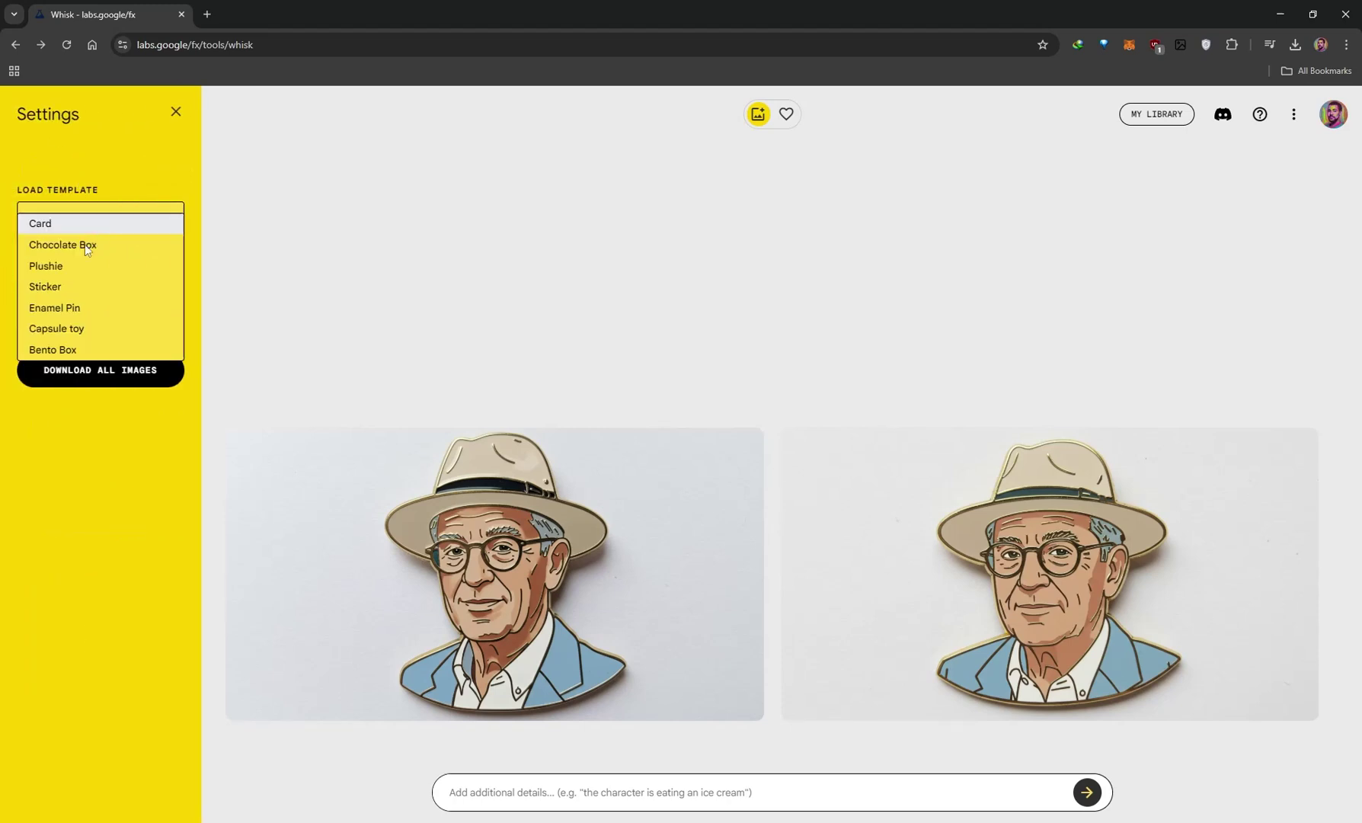
left_click(236, 279)
left_click(177, 114)
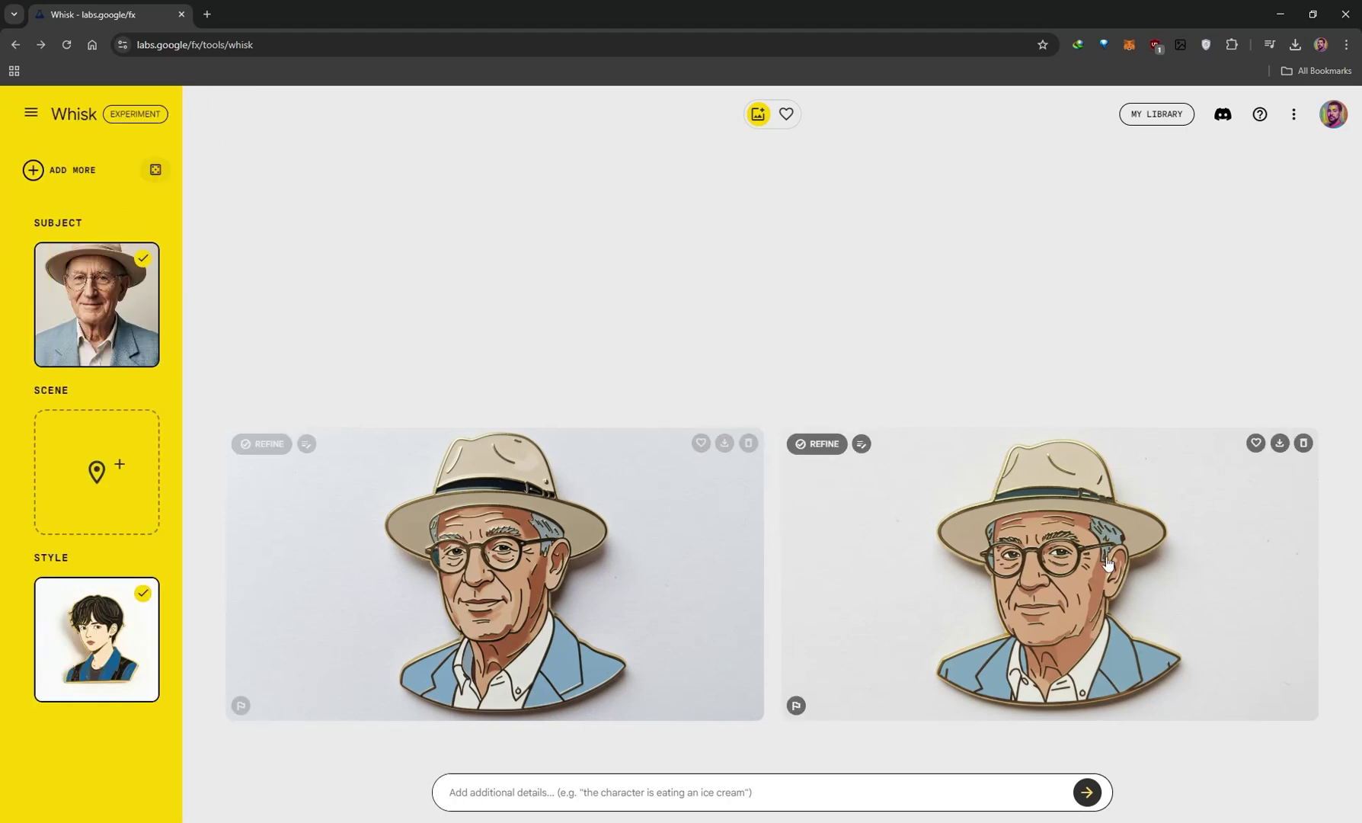
- Return to the settings and examine both the template presets and the aspect ratio options
mouse_move(96, 316)
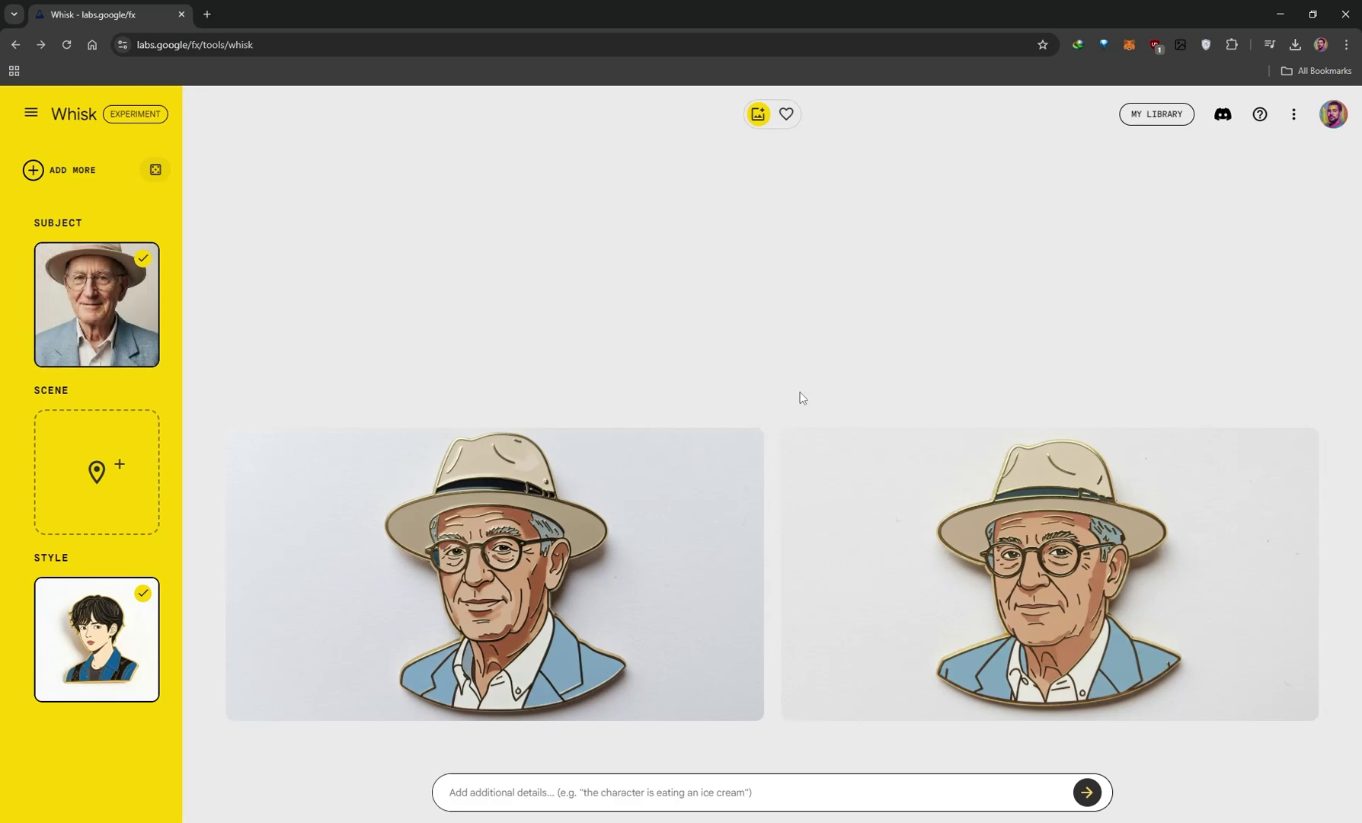
left_click(30, 113)
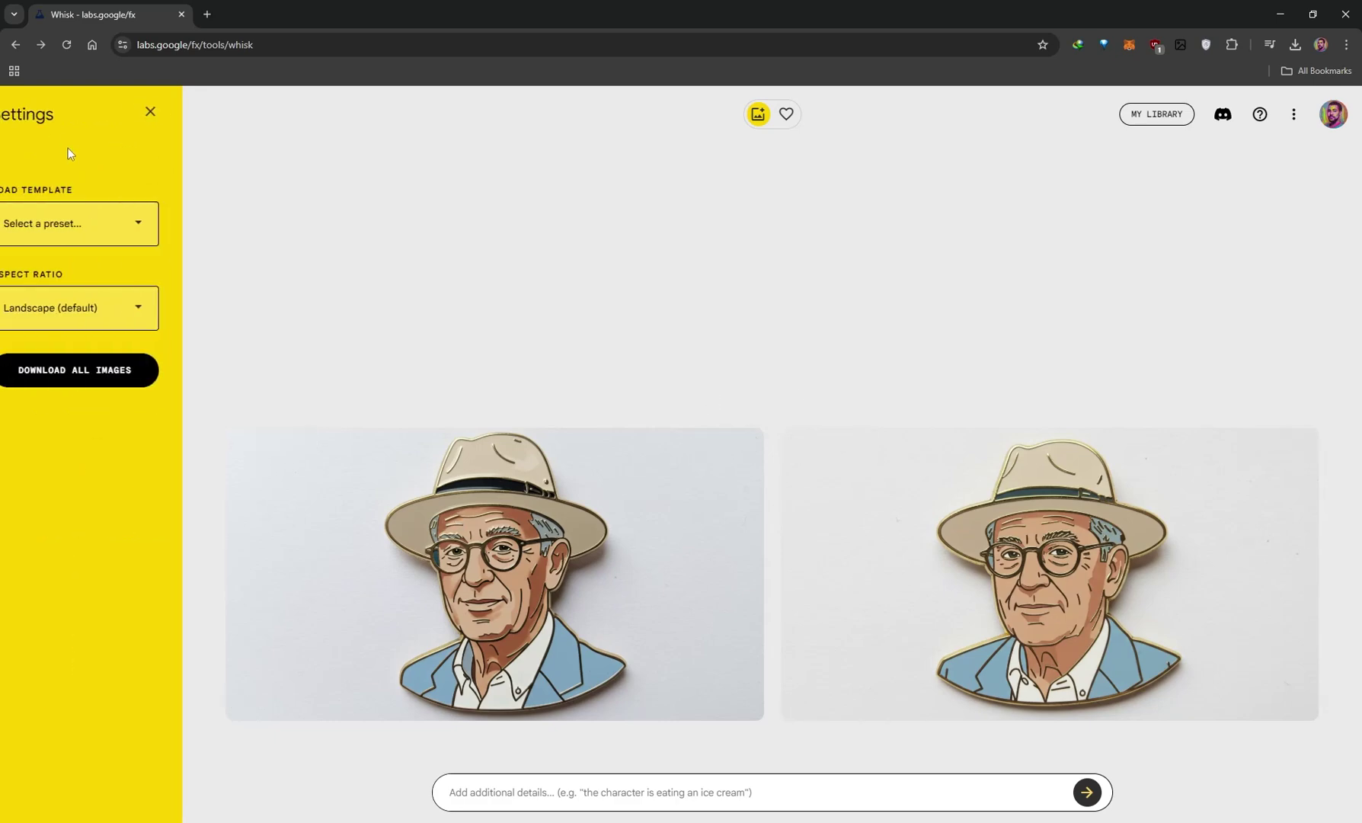
left_click(94, 223)
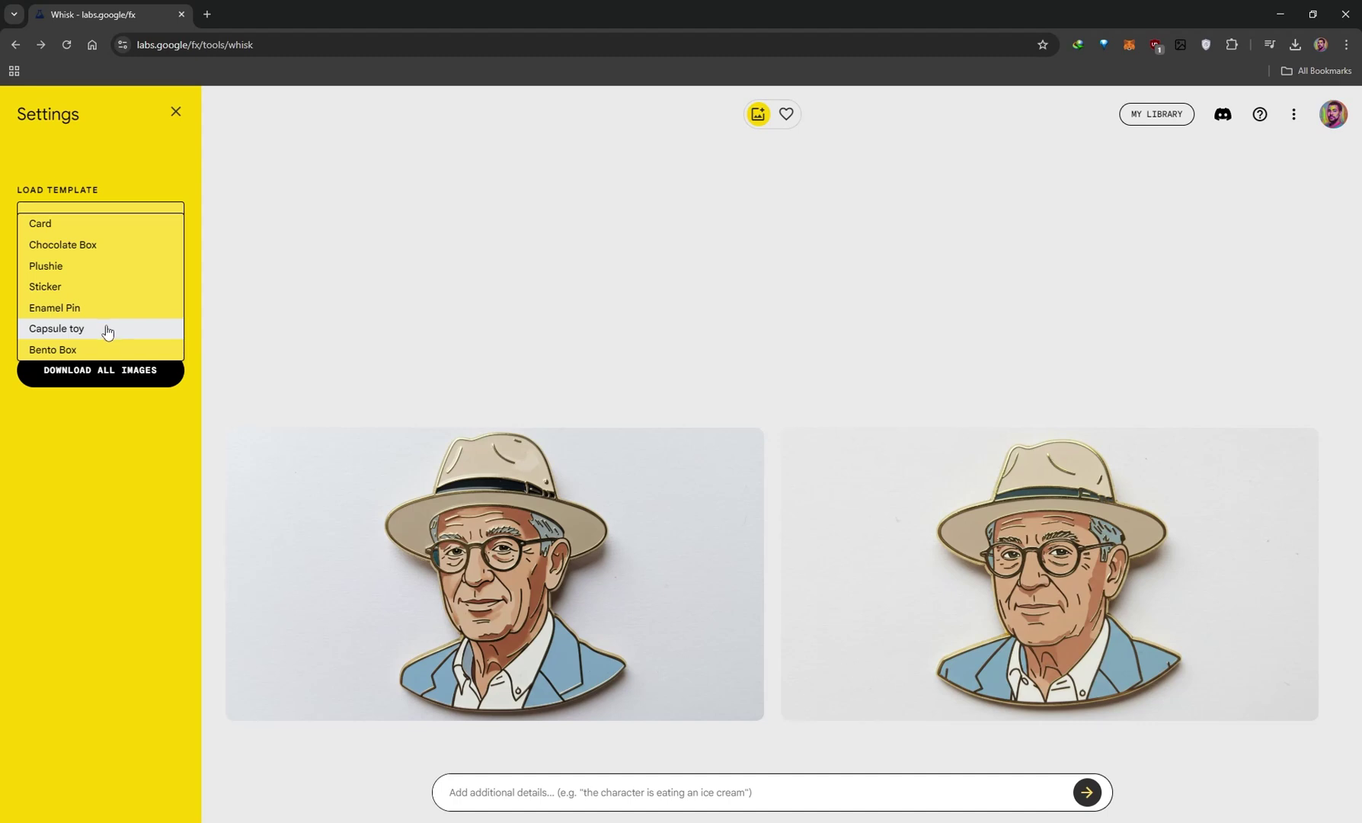
left_click(69, 370)
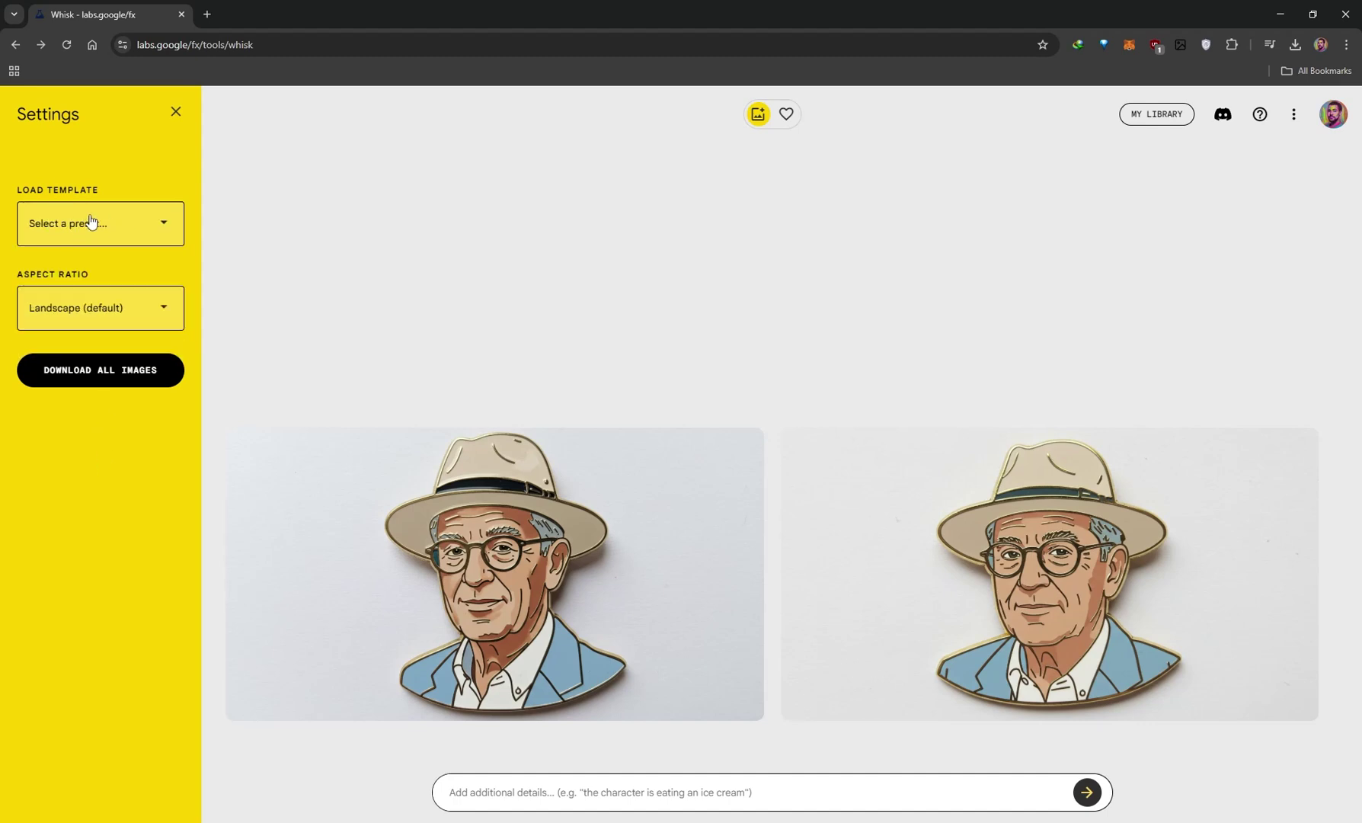
left_click(127, 324)
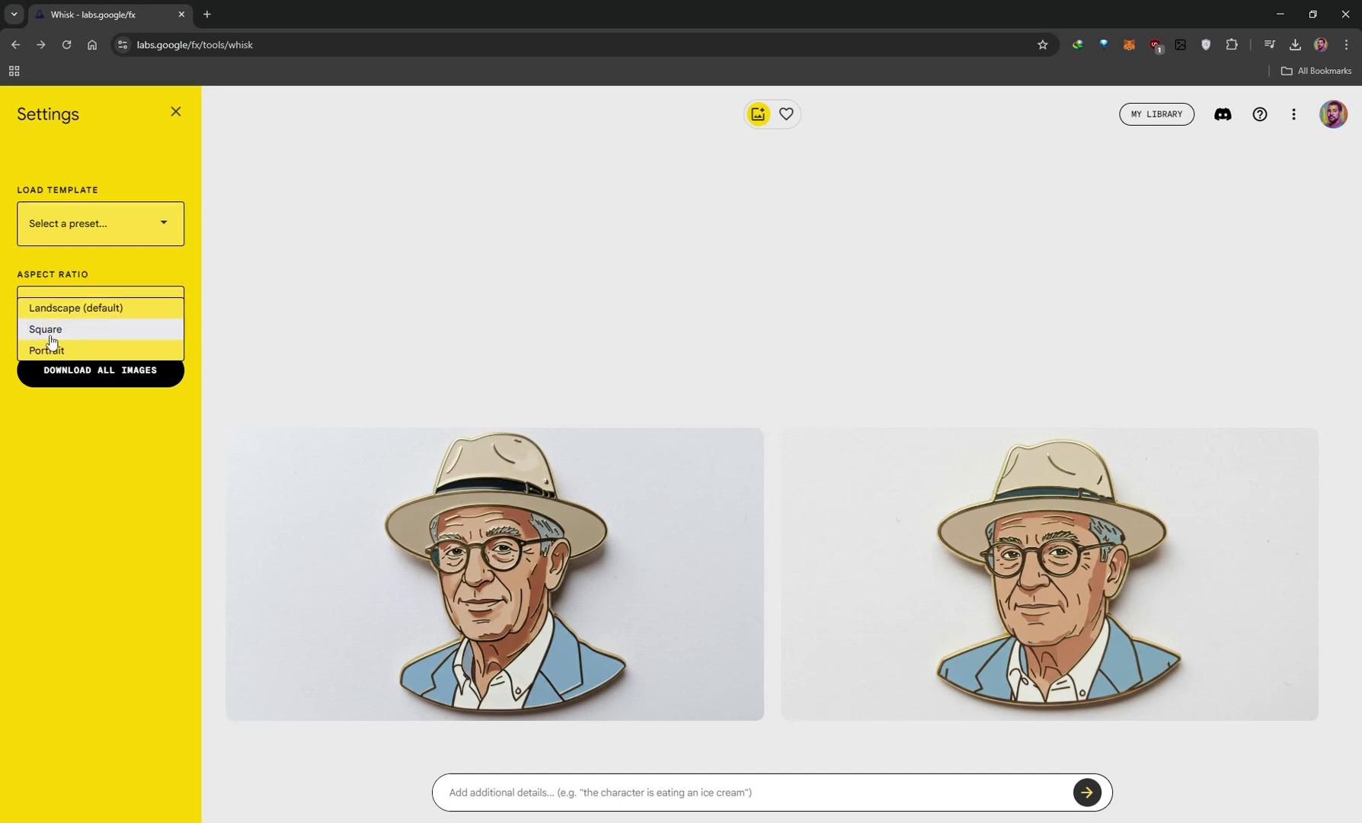
left_click(76, 461)
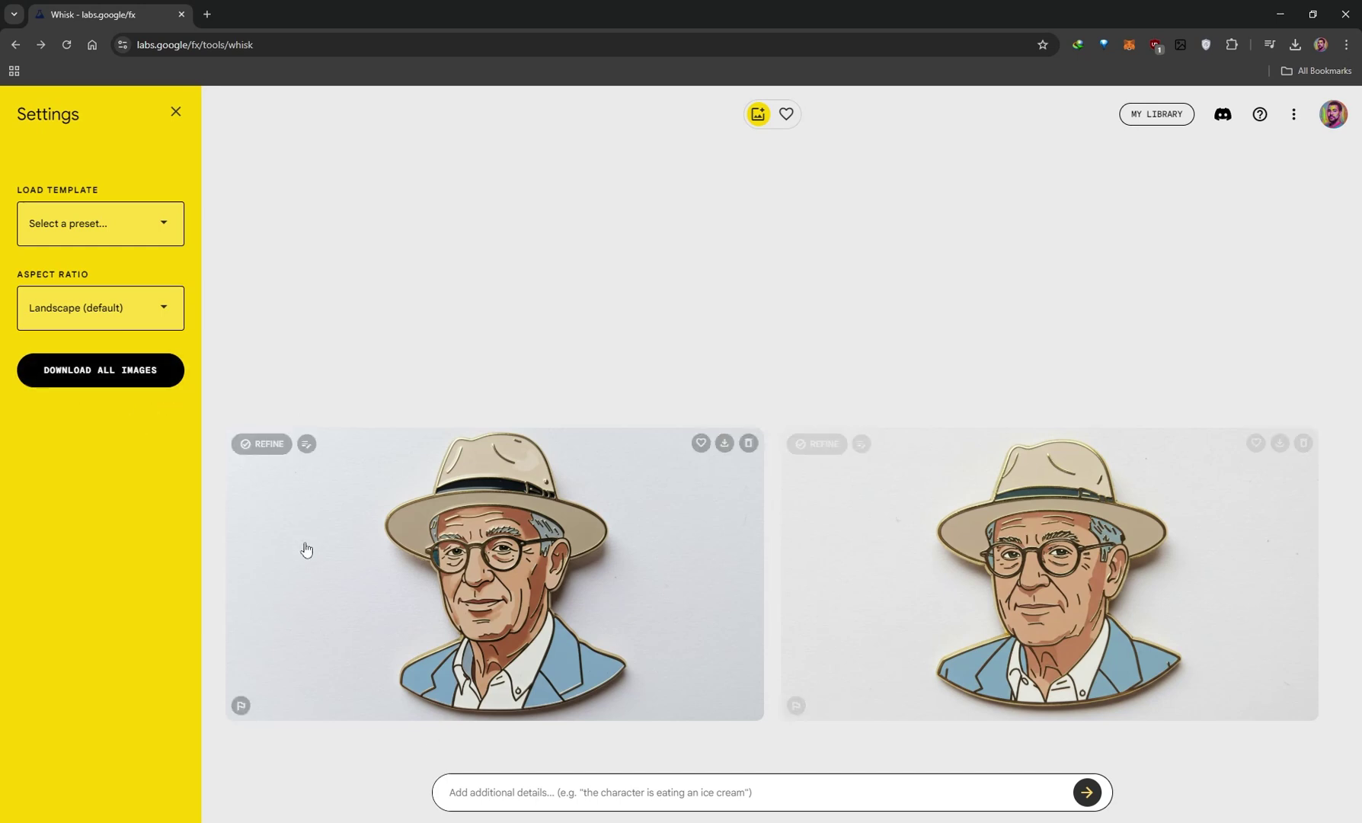
left_click(174, 113)
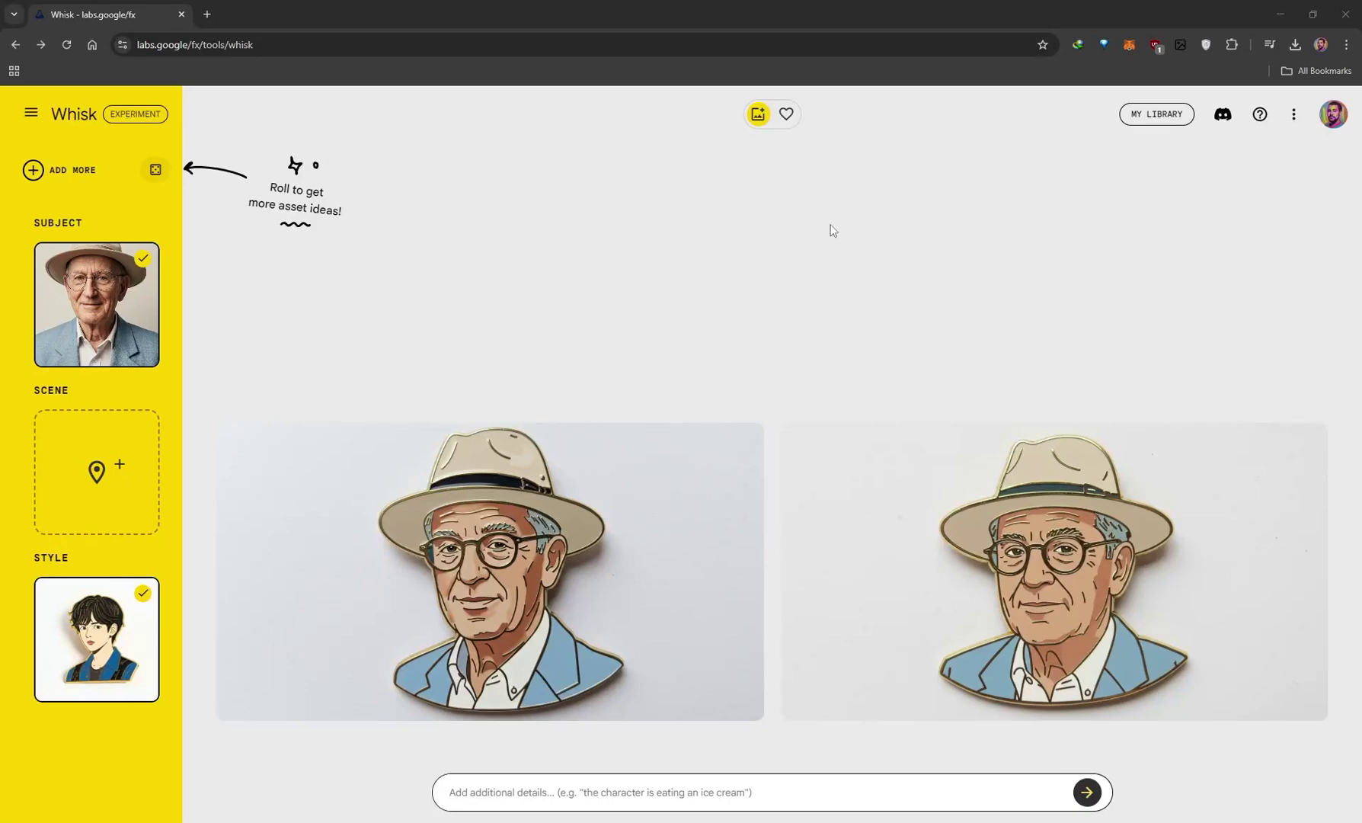
- Open the library of Whisk creations and browse the previously generated images
left_click(1147, 118)
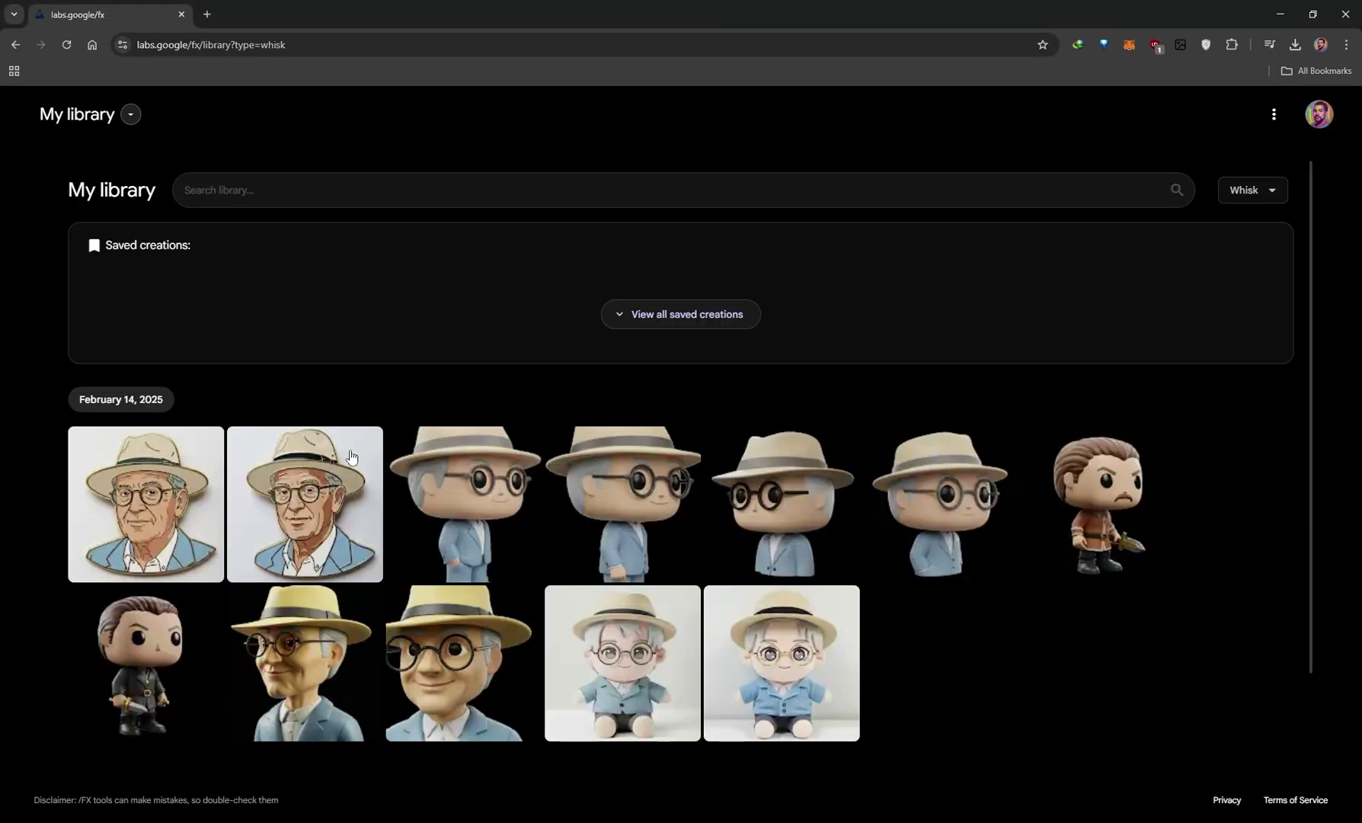
scroll(636, 562, "down", 1)
scroll(636, 562, "down", 1)
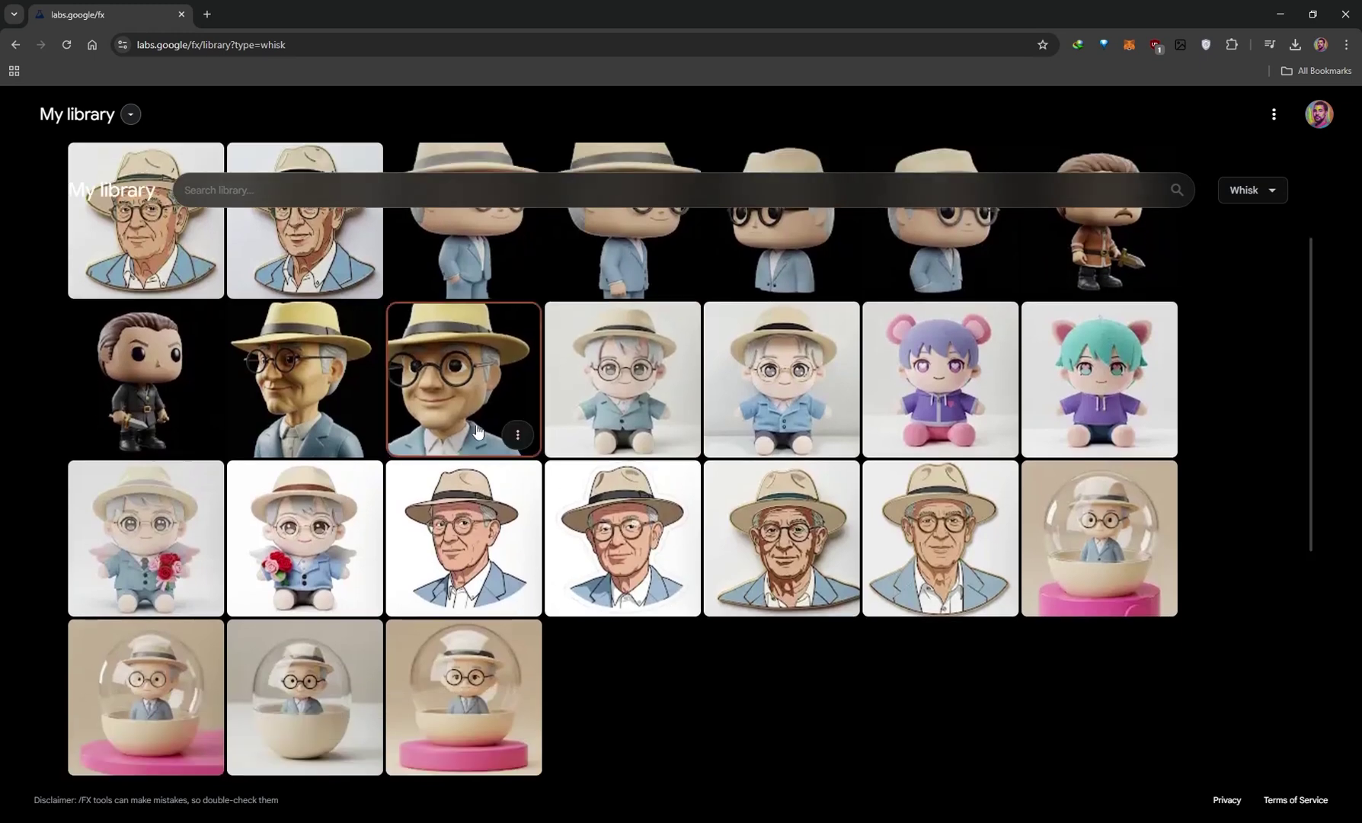
scroll(229, 441, "up", 2)
left_click(201, 419)
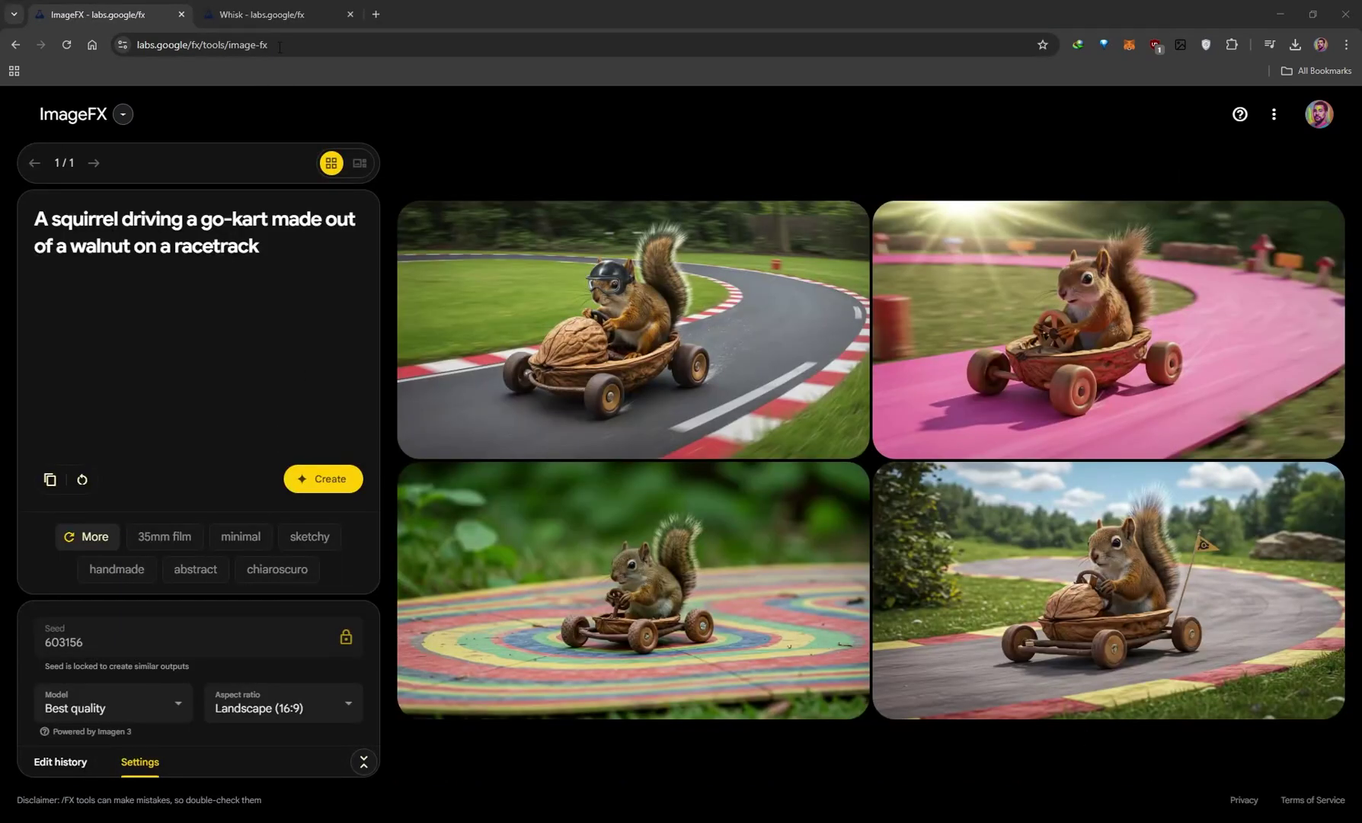
- Go to ImageFX and enter the prompt "A squirrel driving a go-kart made out of a walnut on a racetrack"
left_click(279, 47)
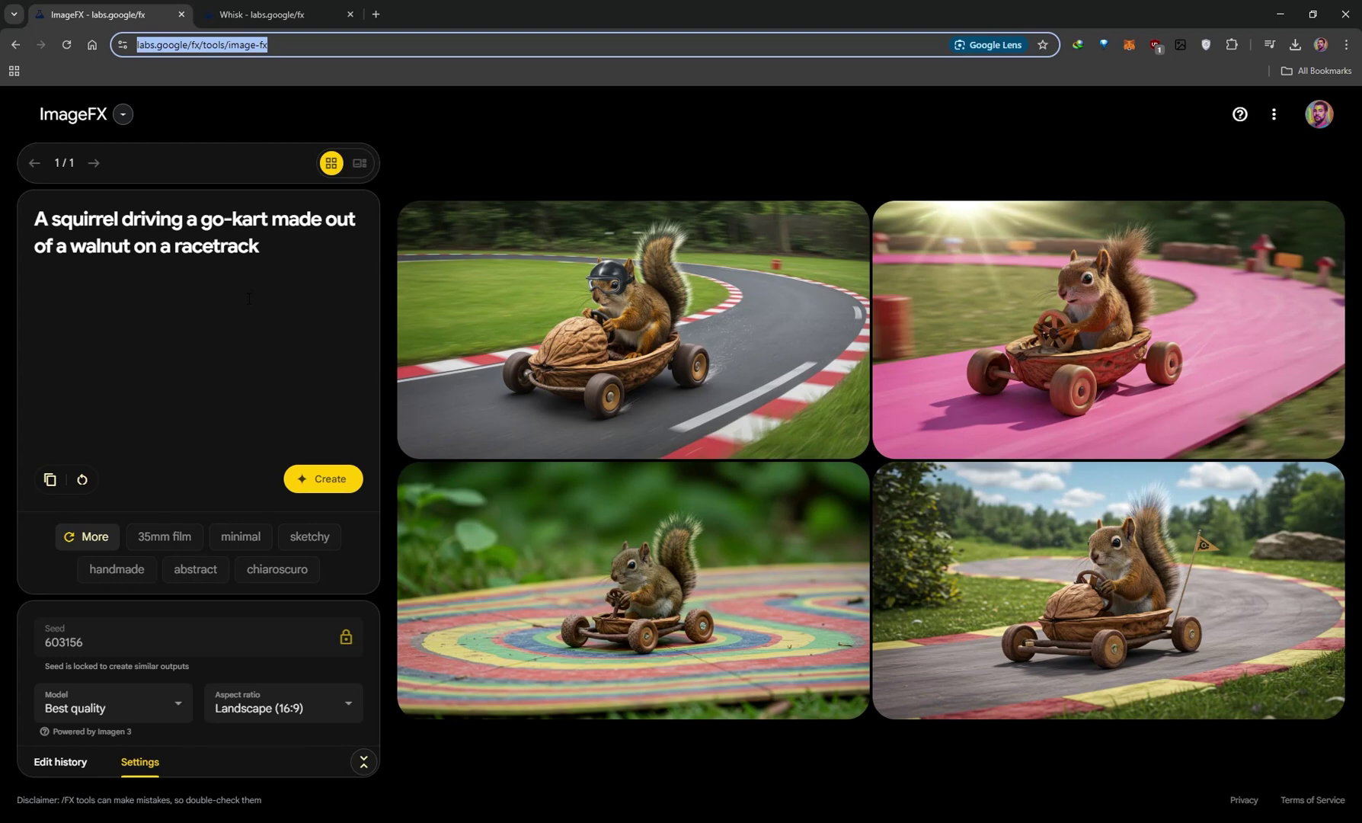
left_click(271, 265)
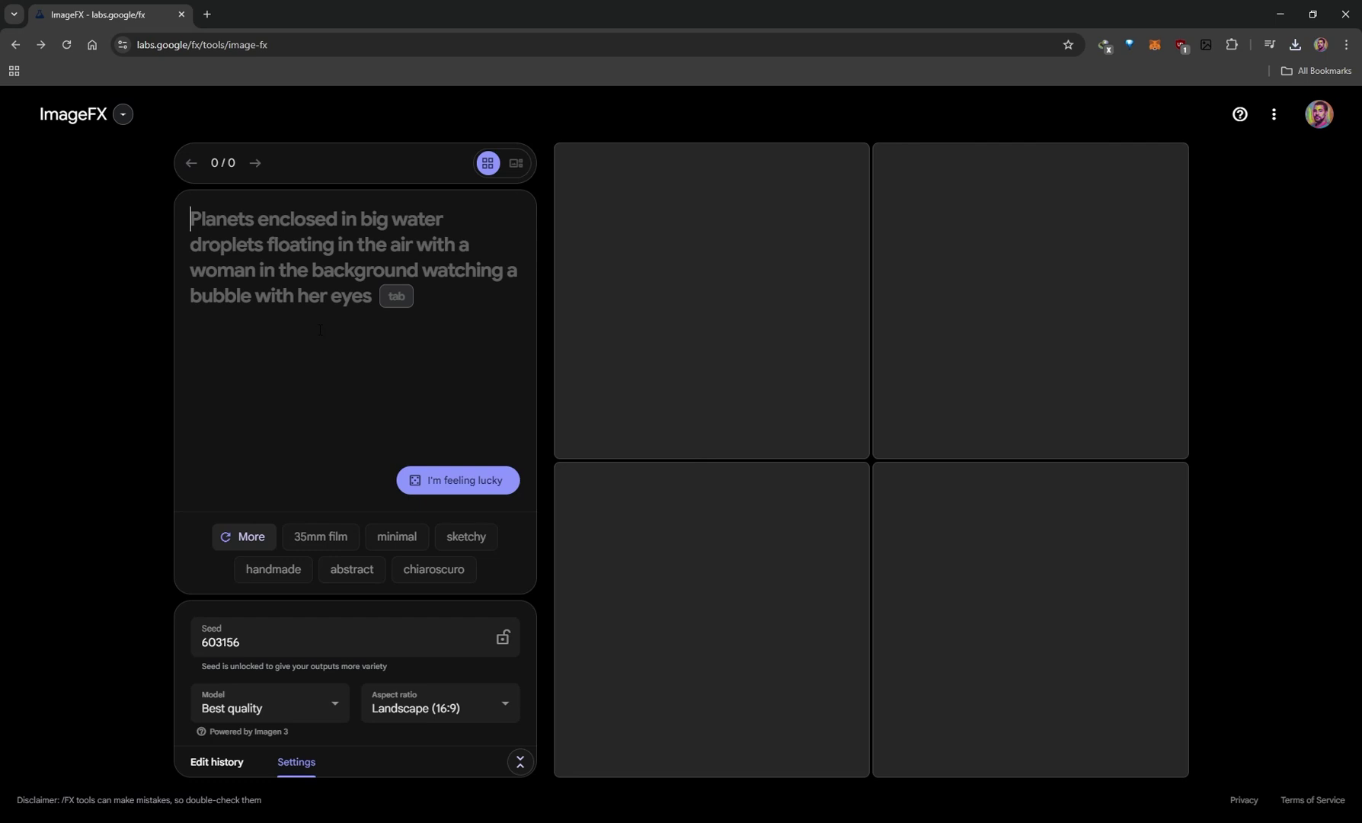
type("A squirrel driving a go-kart made out of a walnut on a racetrack")
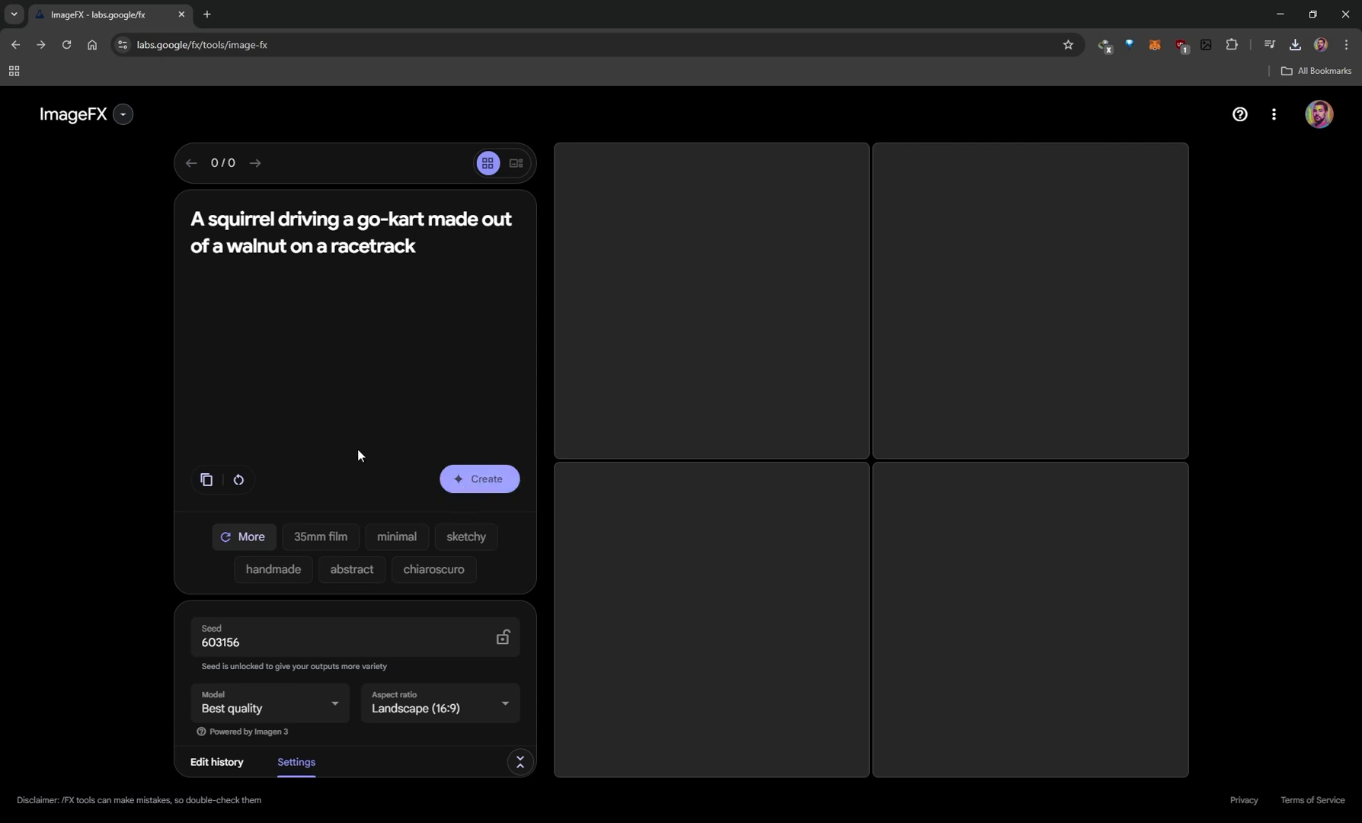
- Check the model and aspect ratio options, keep Best quality and Landscape (16:9), and generate the images
left_click(263, 713)
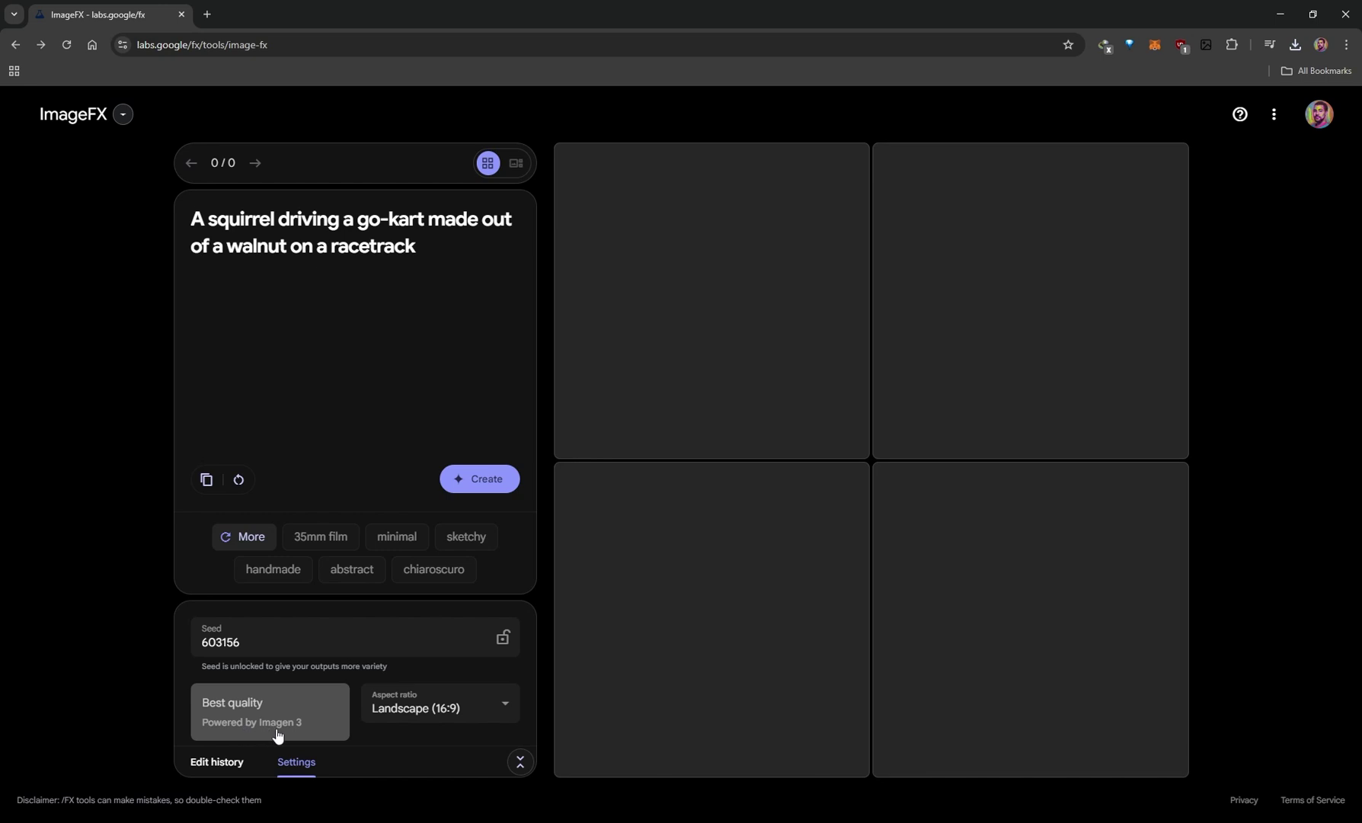
left_click(278, 732)
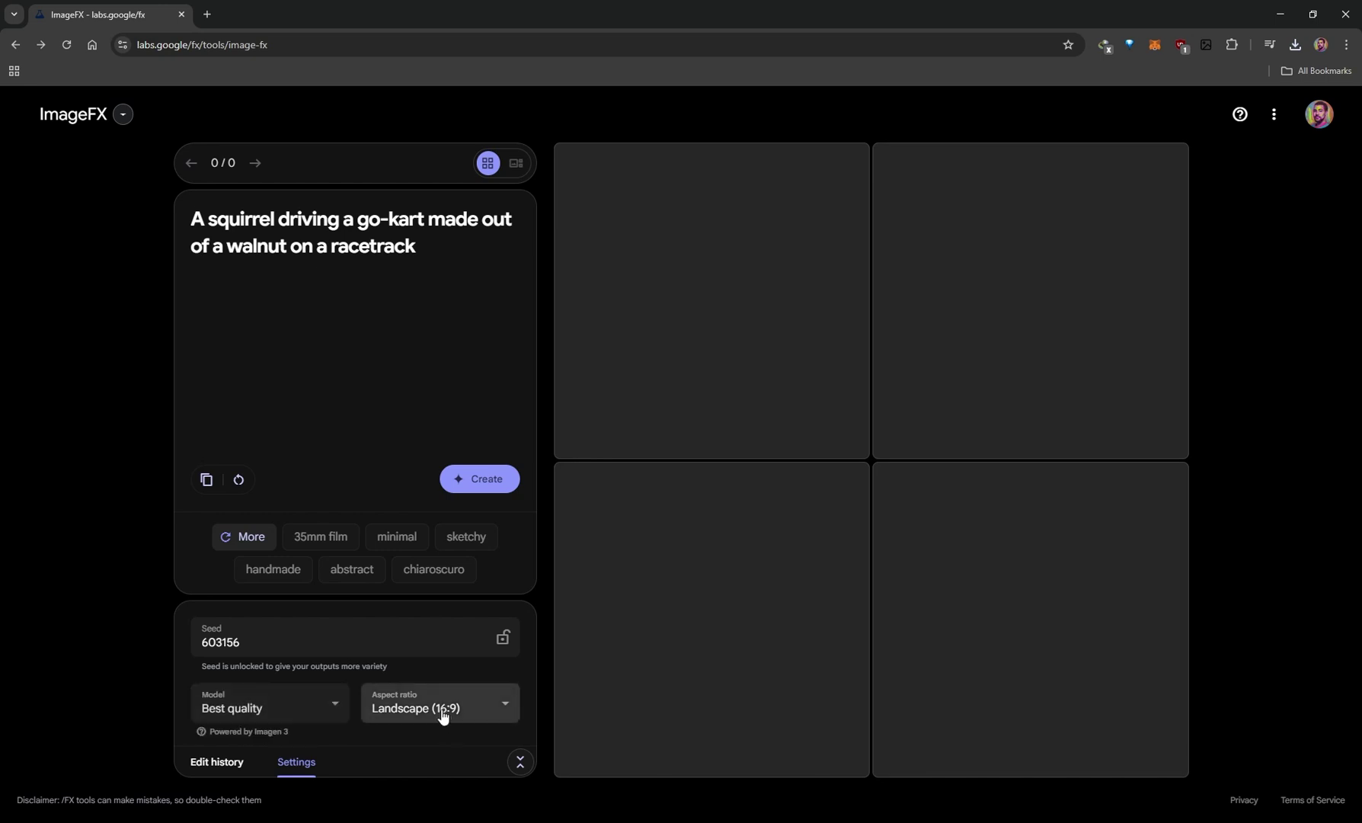
left_click(443, 716)
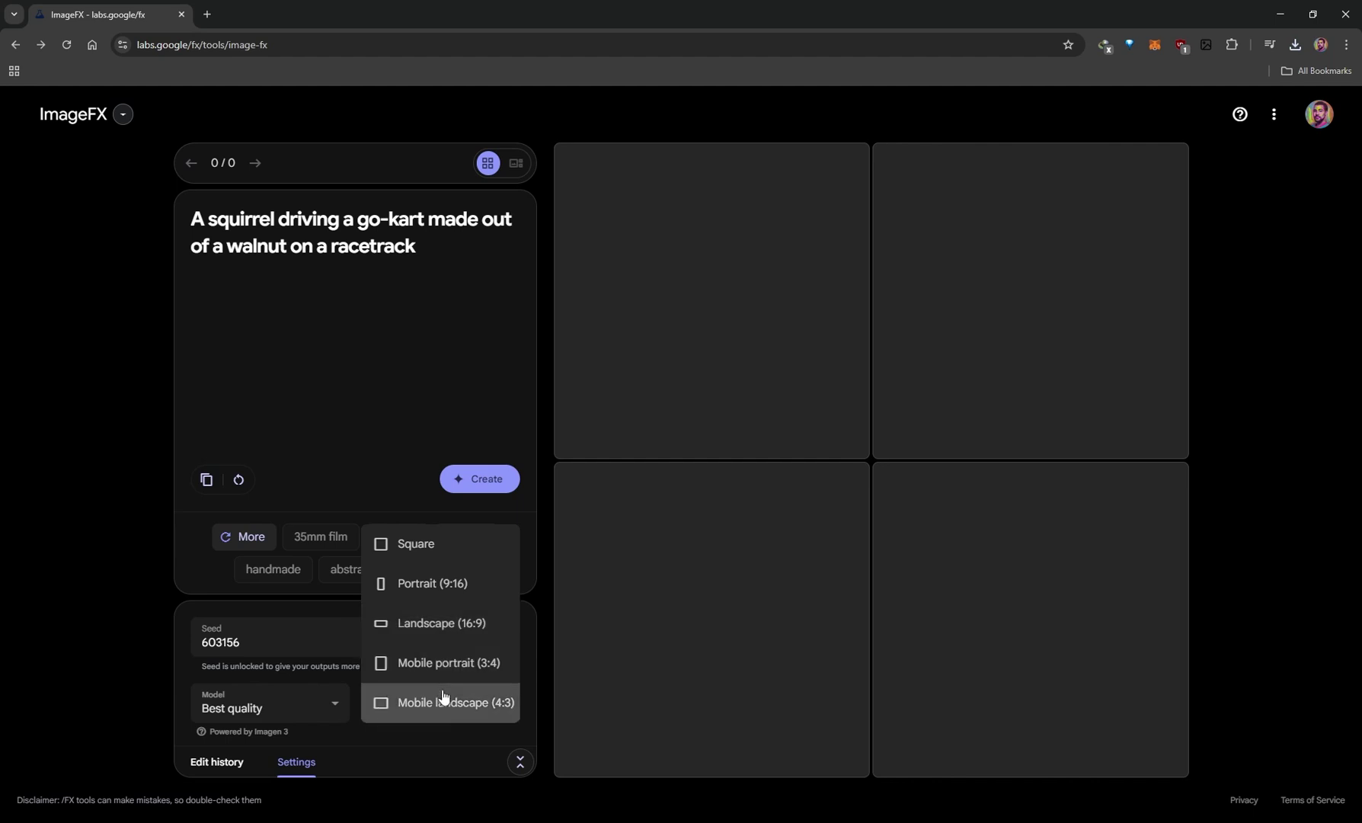
left_click(386, 422)
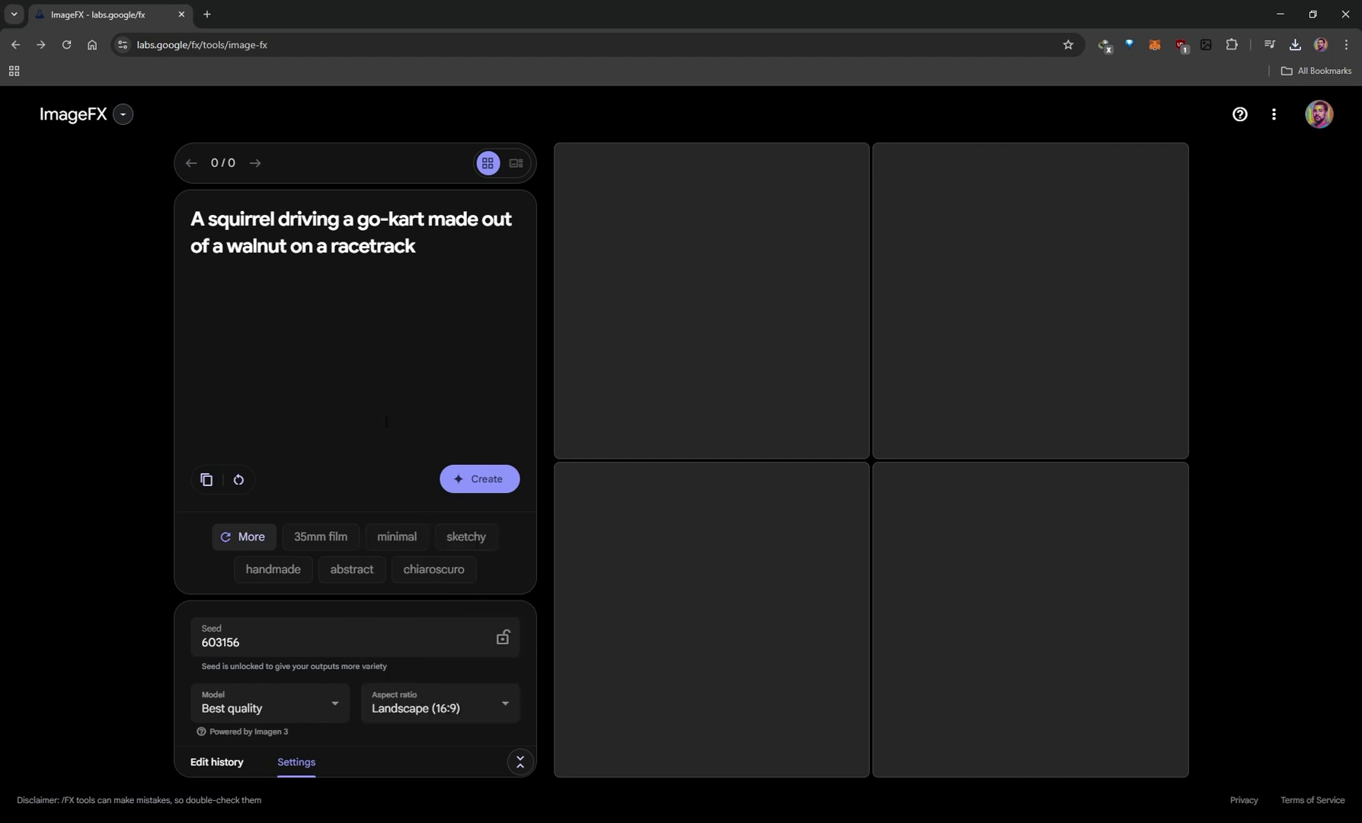
left_click(472, 481)
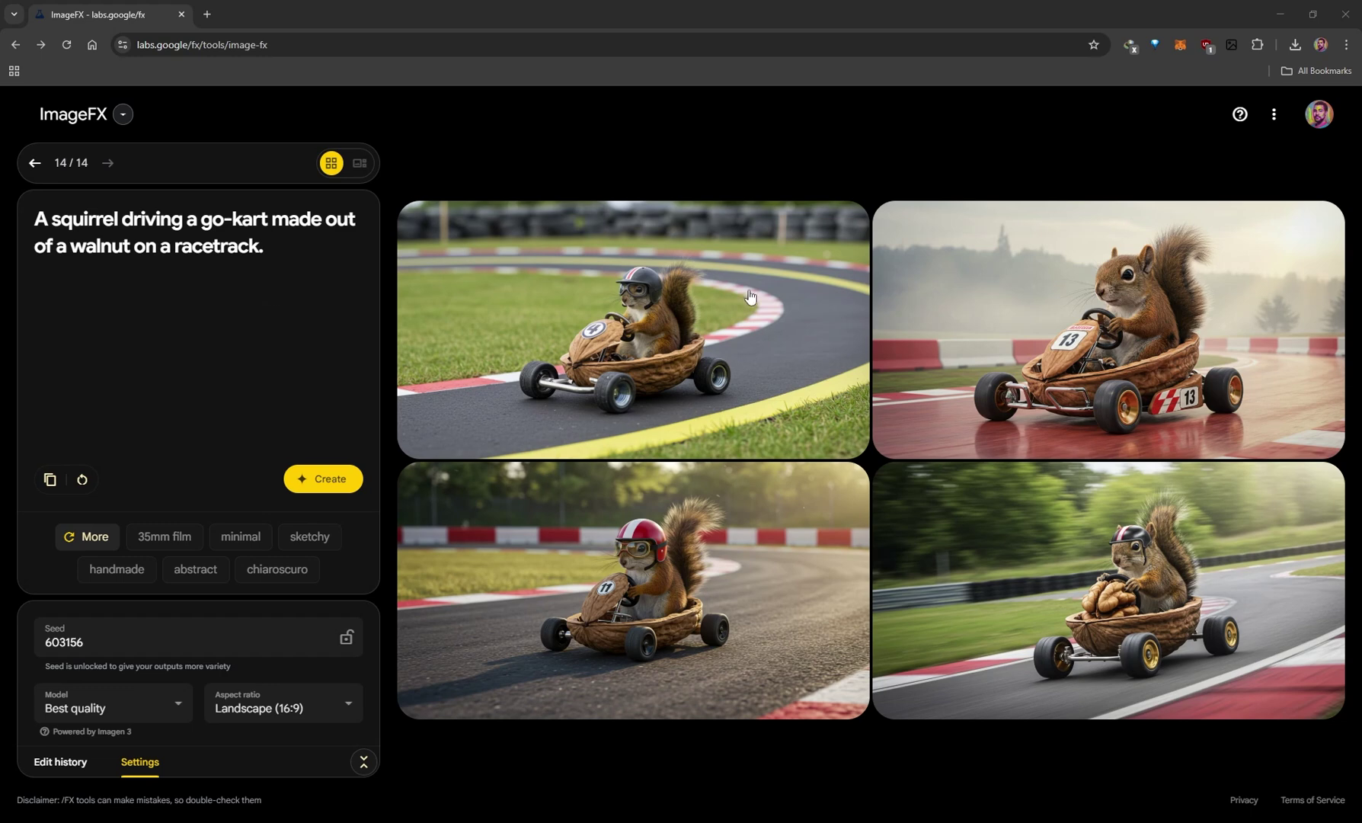
- Compare the generated squirrel images with the prompt text and download the first image
mouse_move(1076, 309)
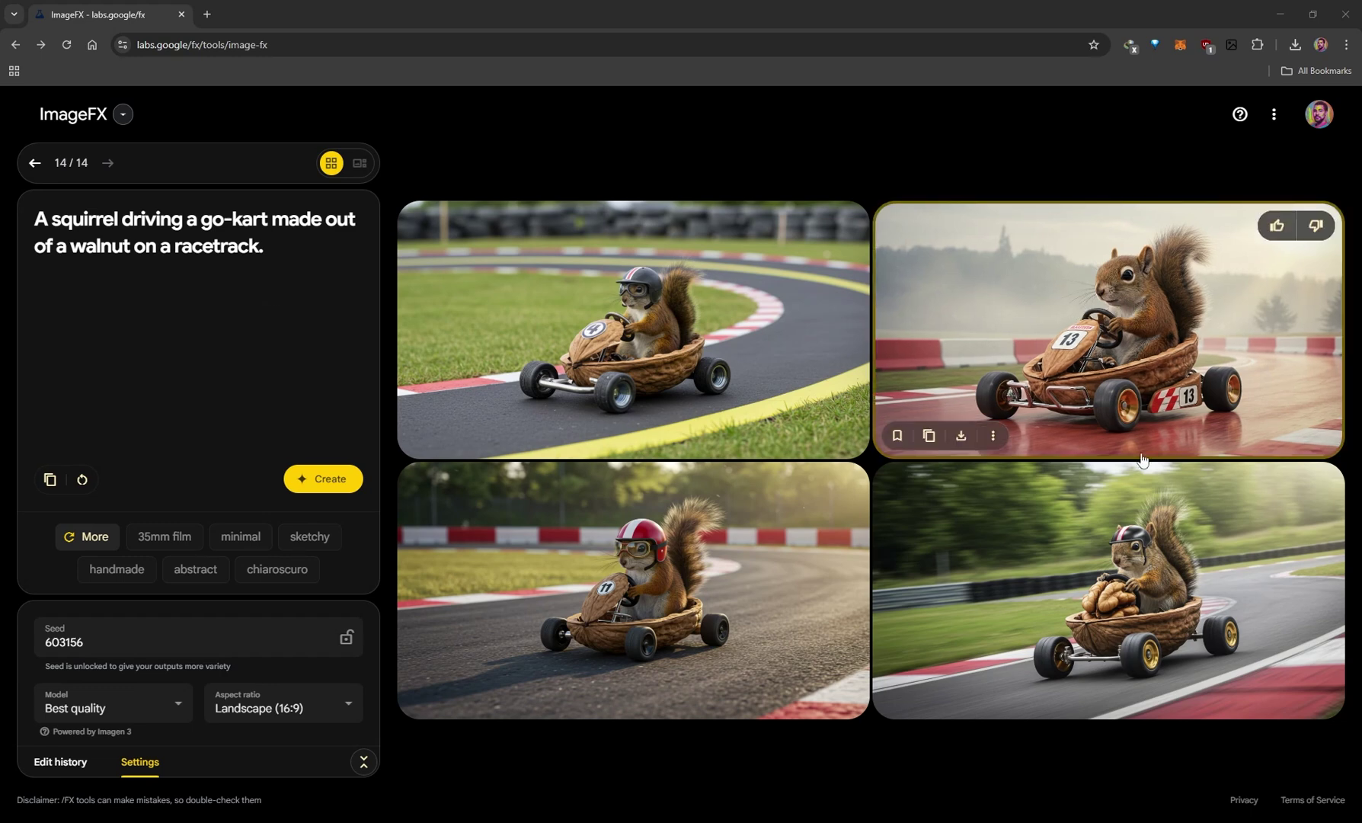
triple_click(259, 248)
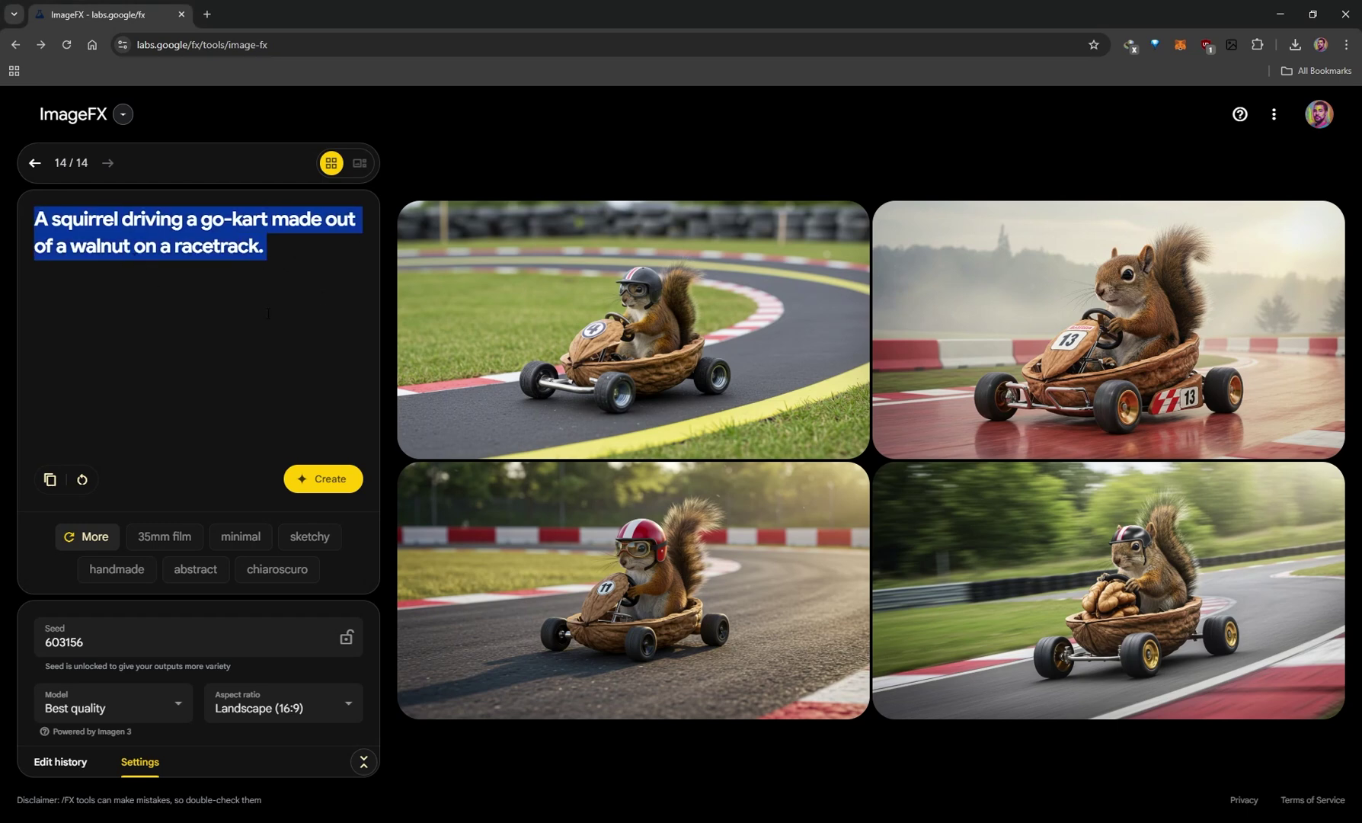
mouse_move(668, 344)
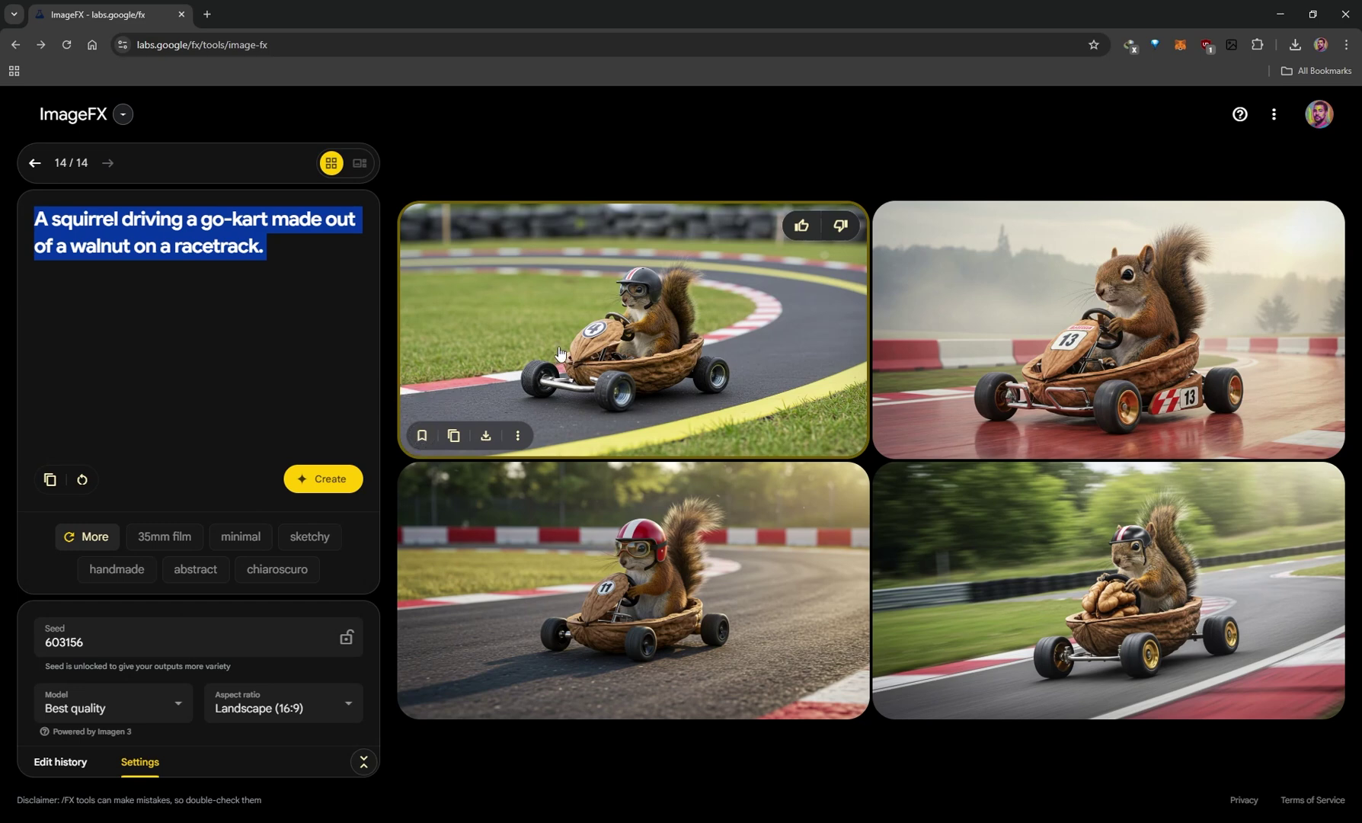
left_click(486, 437)
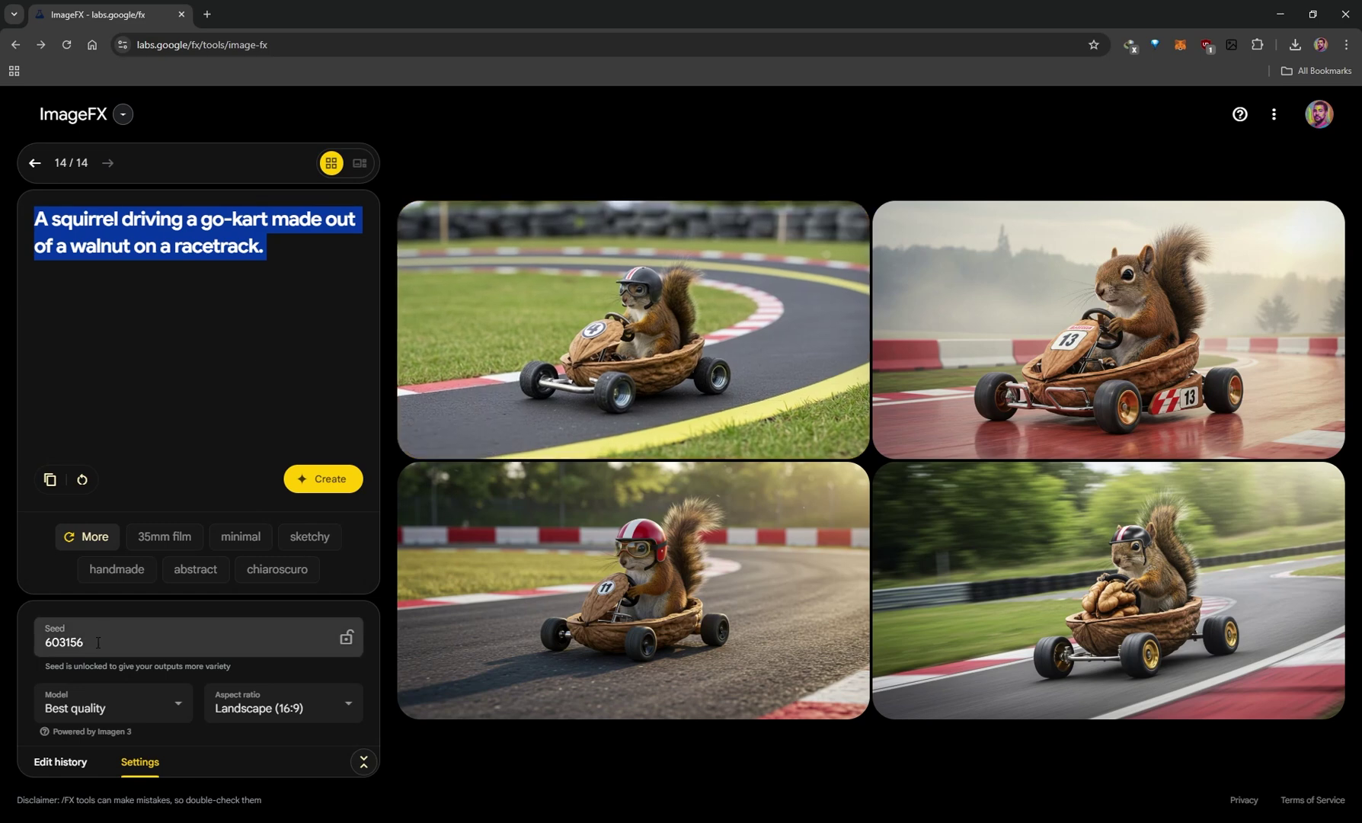
- Examine the seed and its description in both the unlocked and locked states, leaving the seed unlocked
left_click_drag(95, 642, 22, 645)
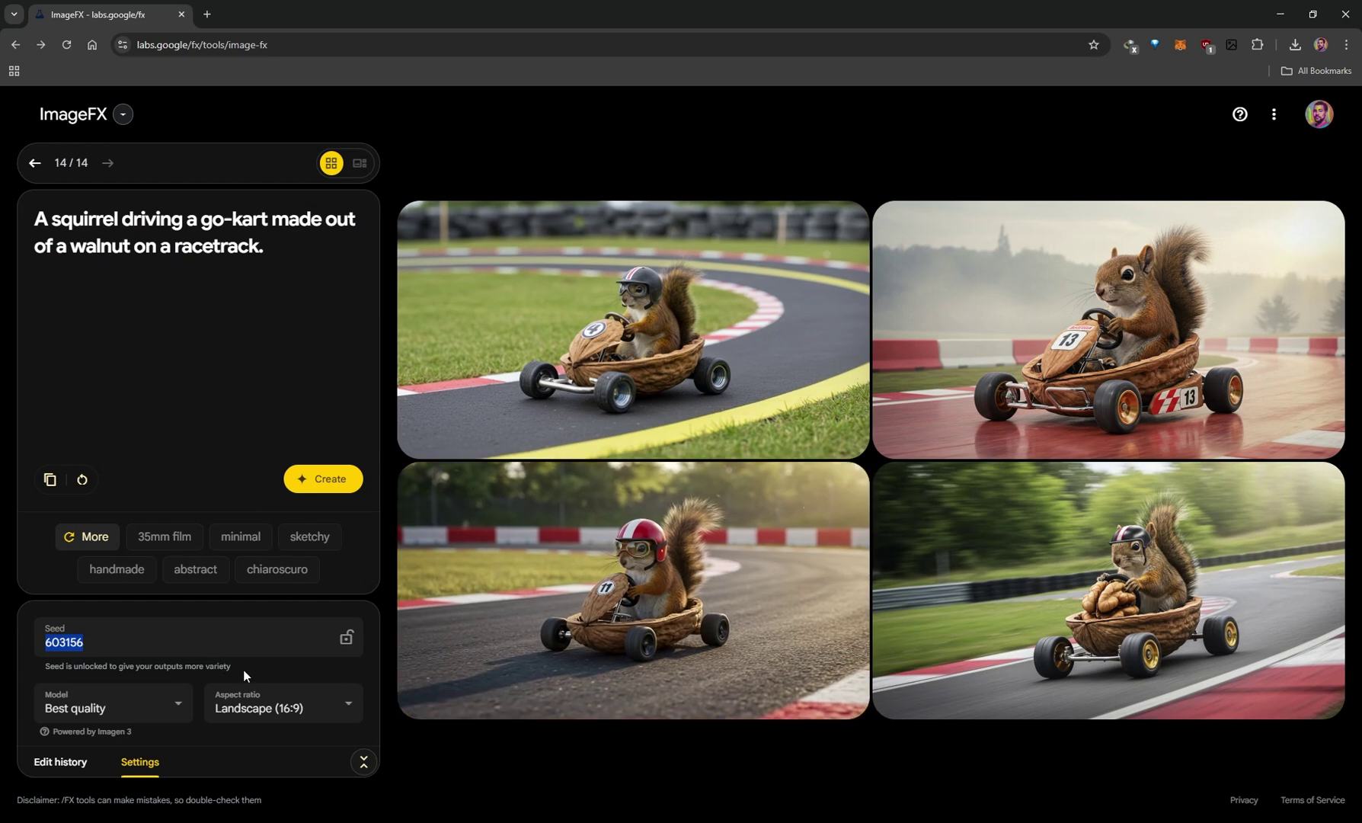
left_click_drag(242, 668, 54, 667)
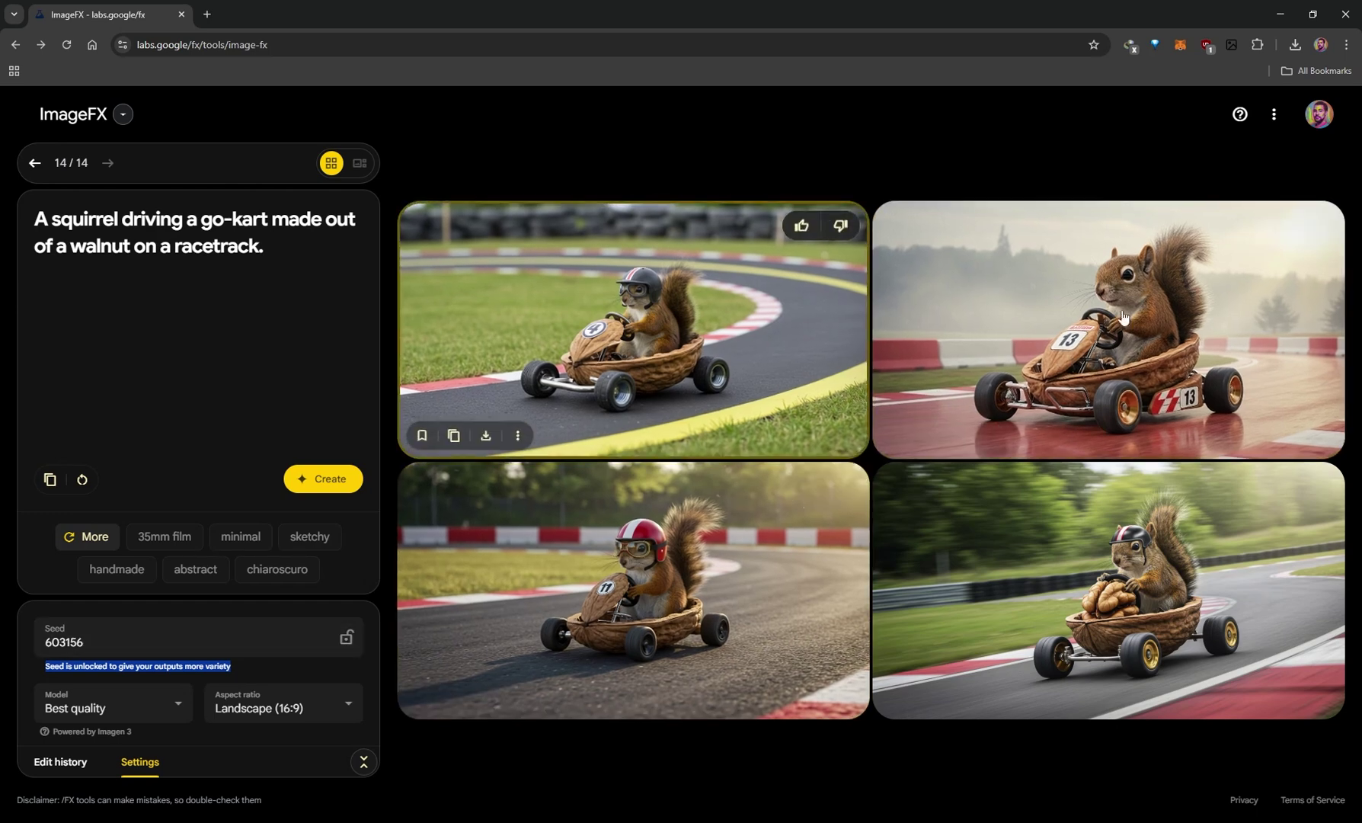
left_click(344, 640)
left_click_drag(201, 672, 45, 668)
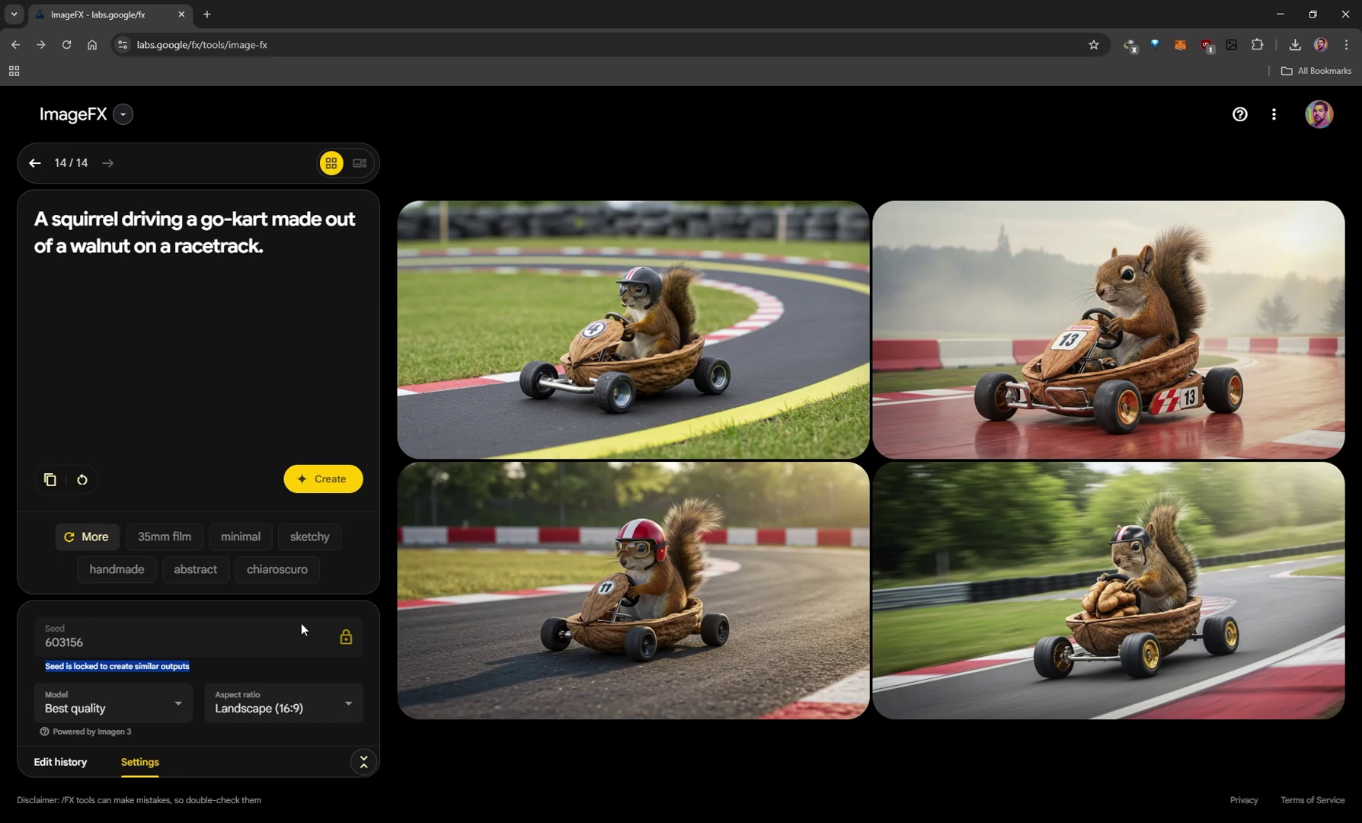
left_click(346, 637)
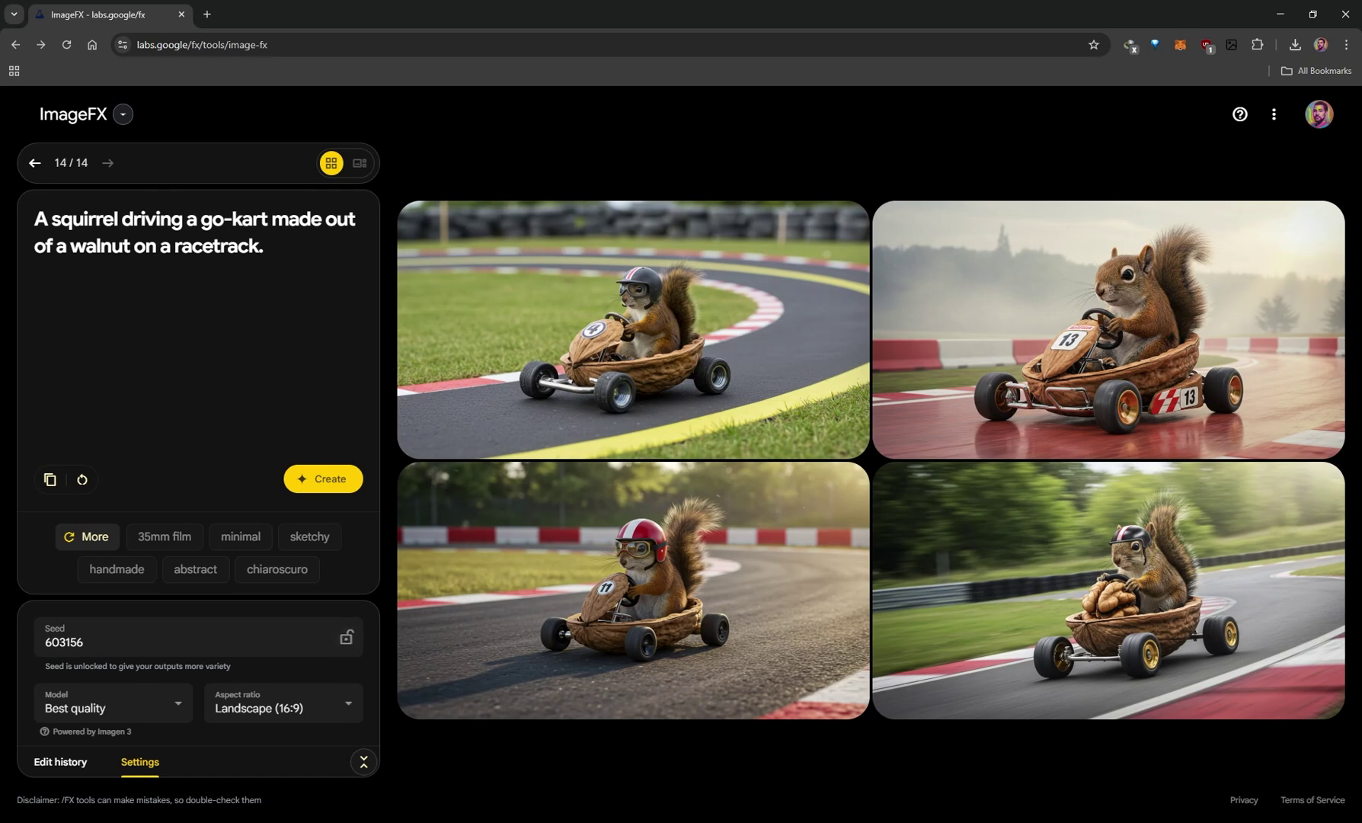
- Clear the squirrel prompt and open the library of ImageFX creations
key("ctrl+a")
key("BackSpace")
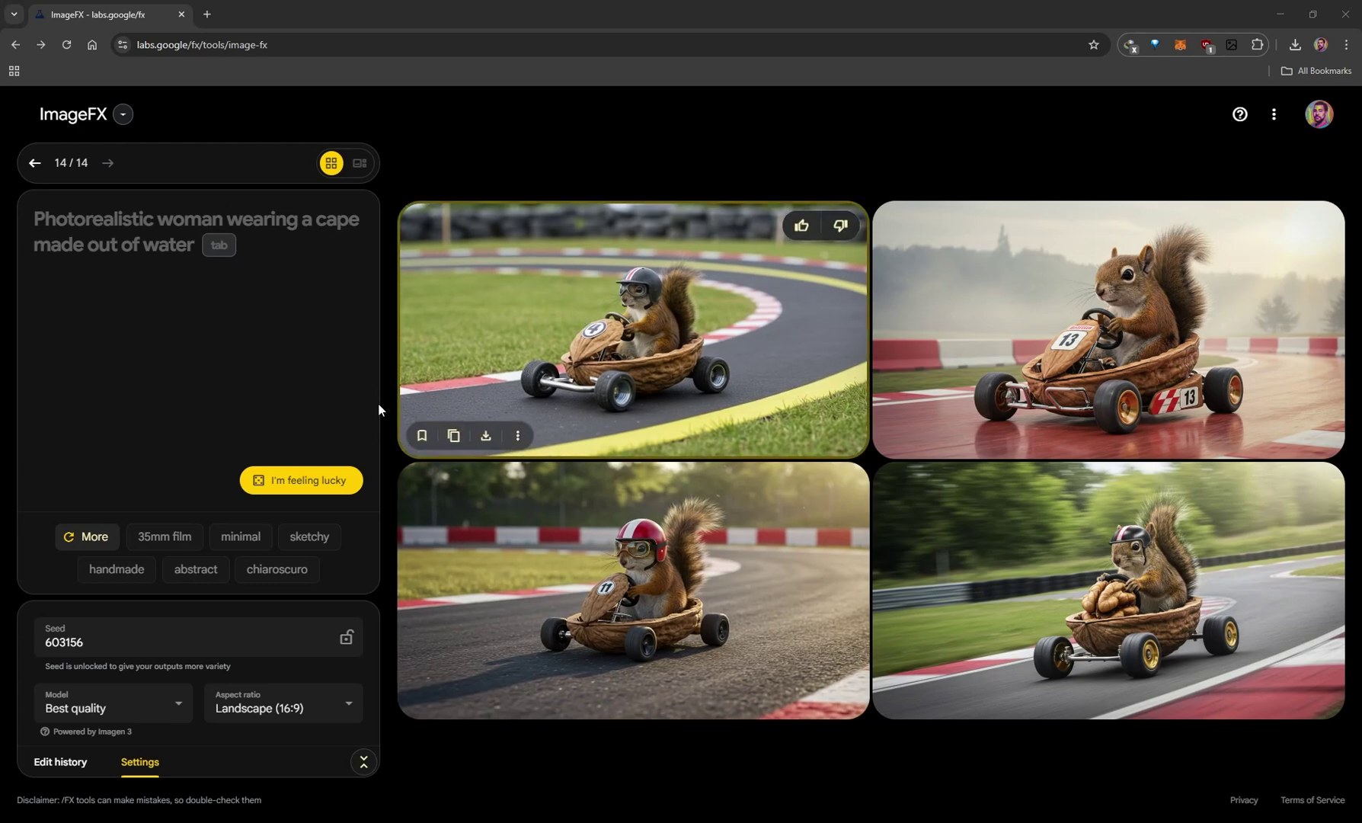
left_click(1318, 116)
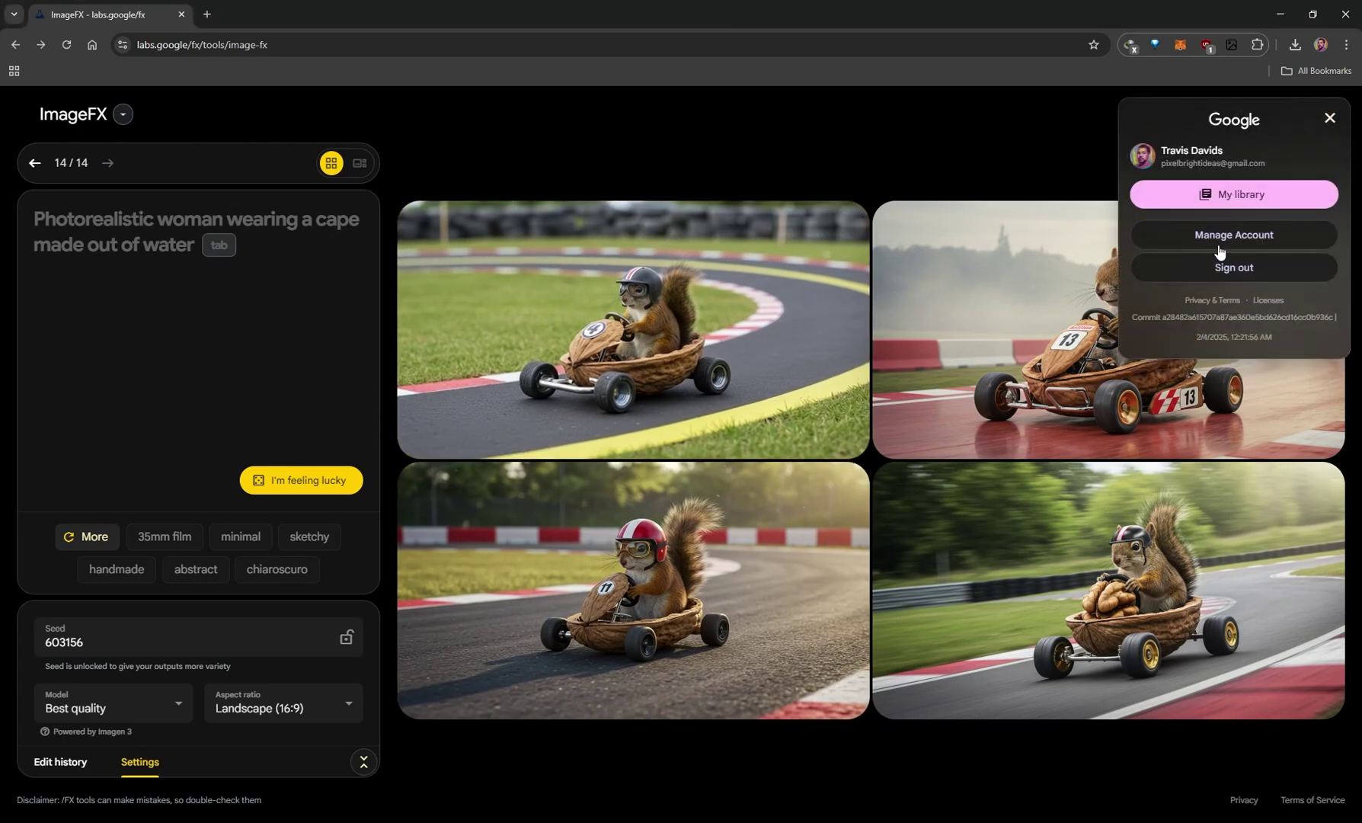
left_click(1226, 196)
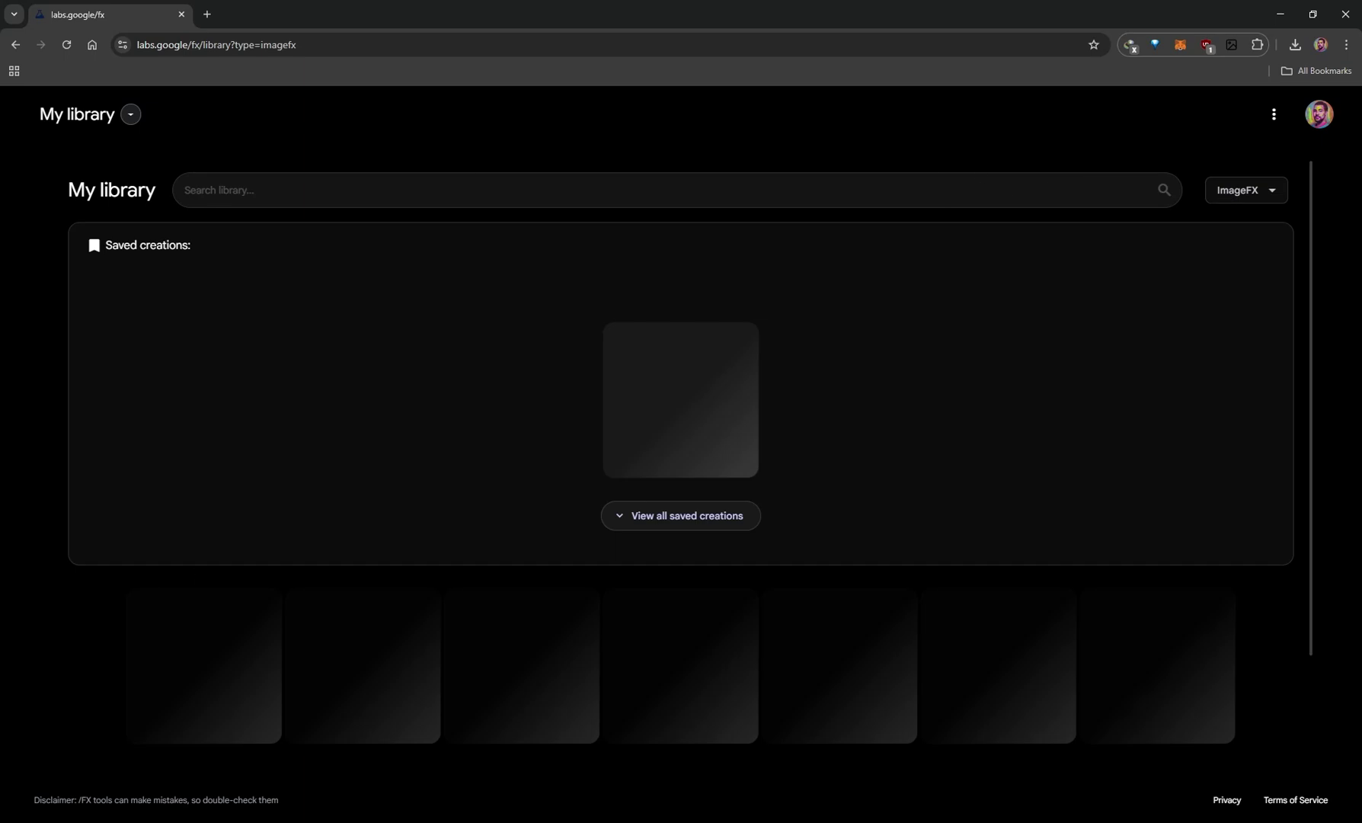
- Browse the ImageFX library's saved creations and the images dated February 11, 2025
scroll(417, 517, "down", 5)
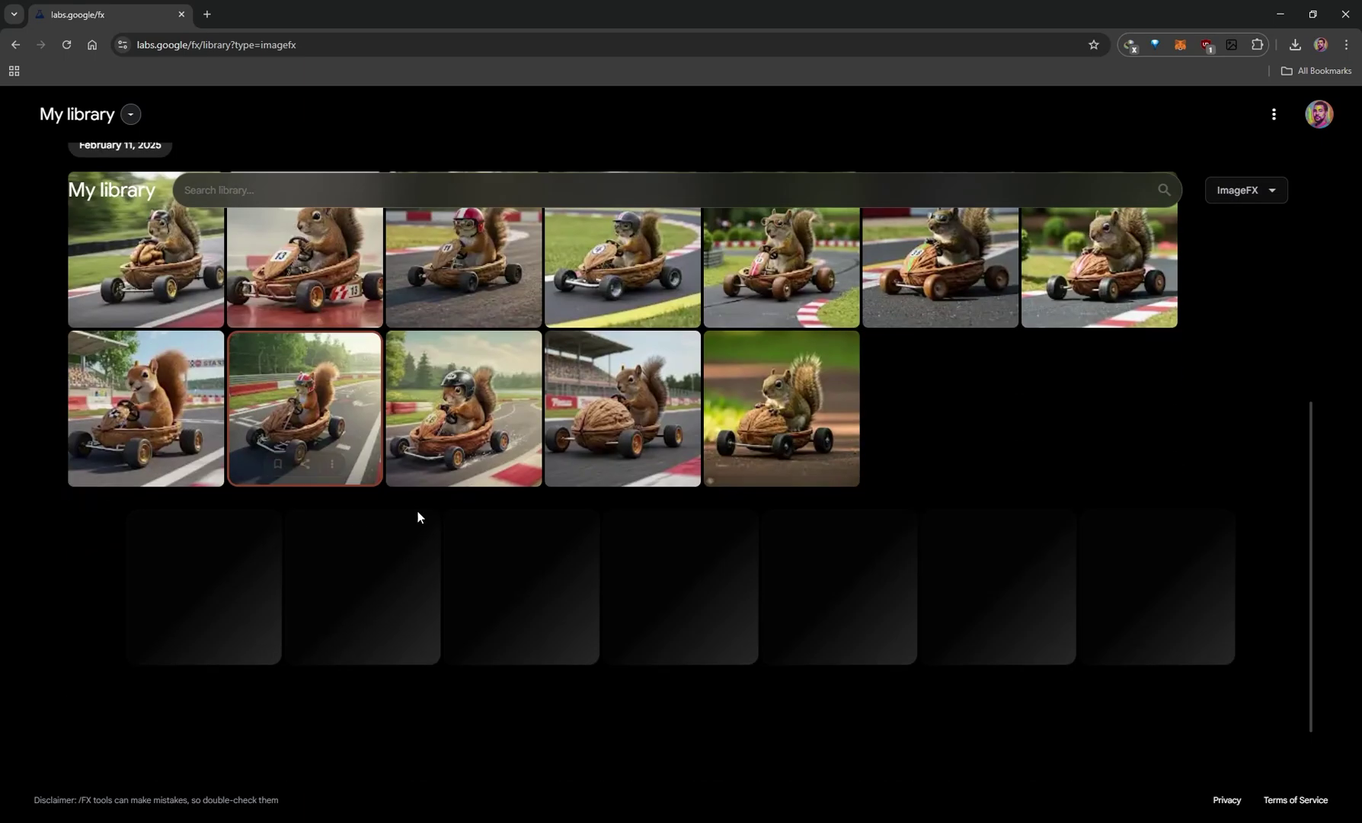
scroll(492, 606, "down", 1)
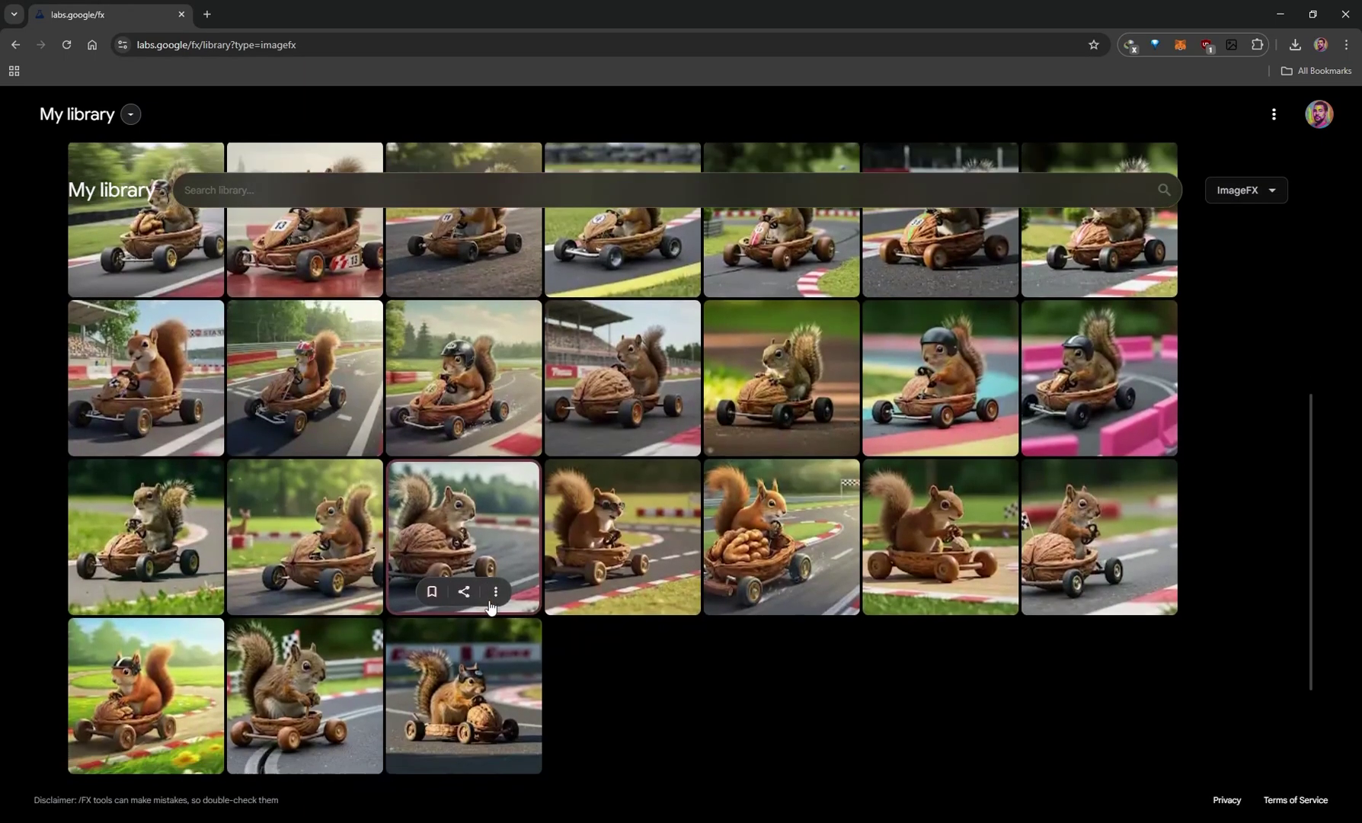
scroll(101, 619, "up", 5)
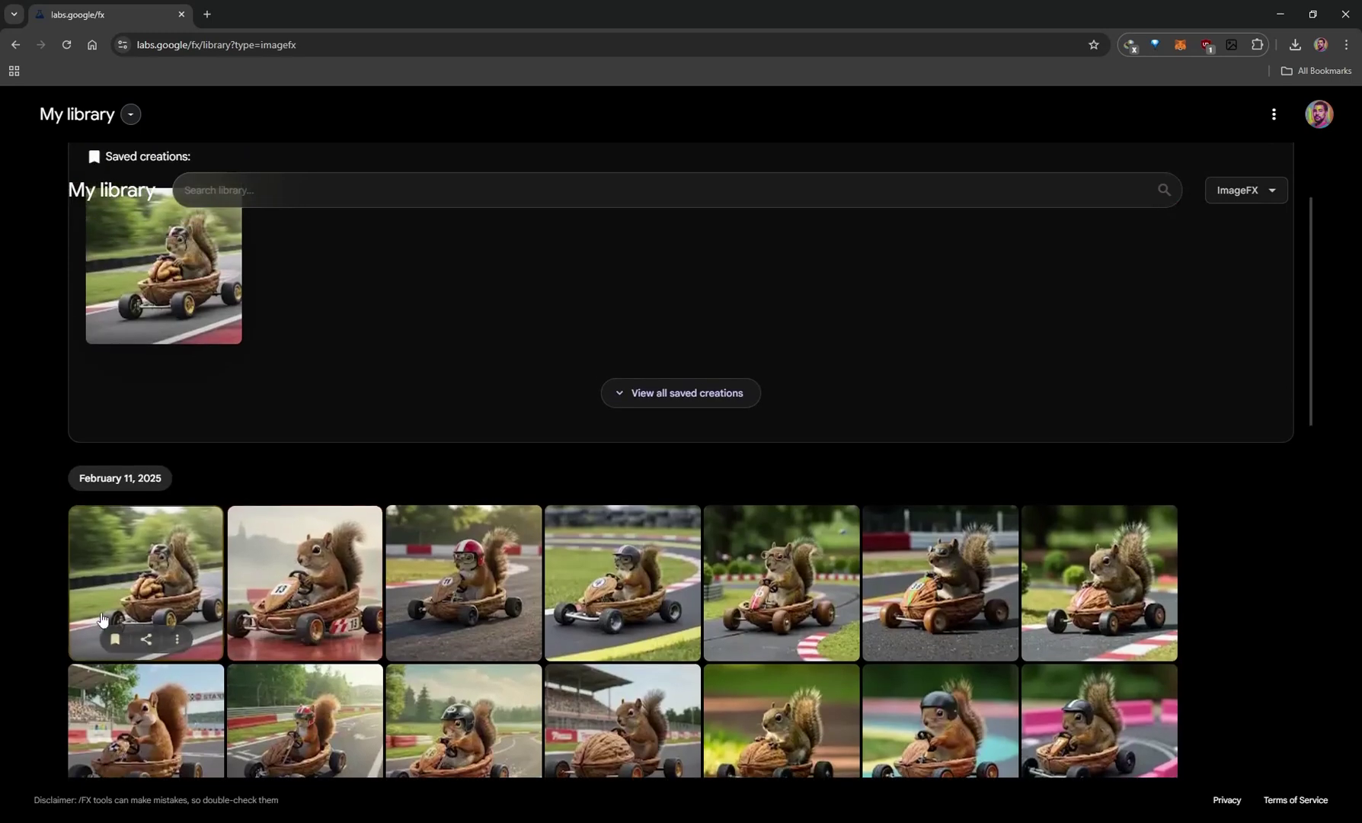
scroll(415, 418, "up", 1)
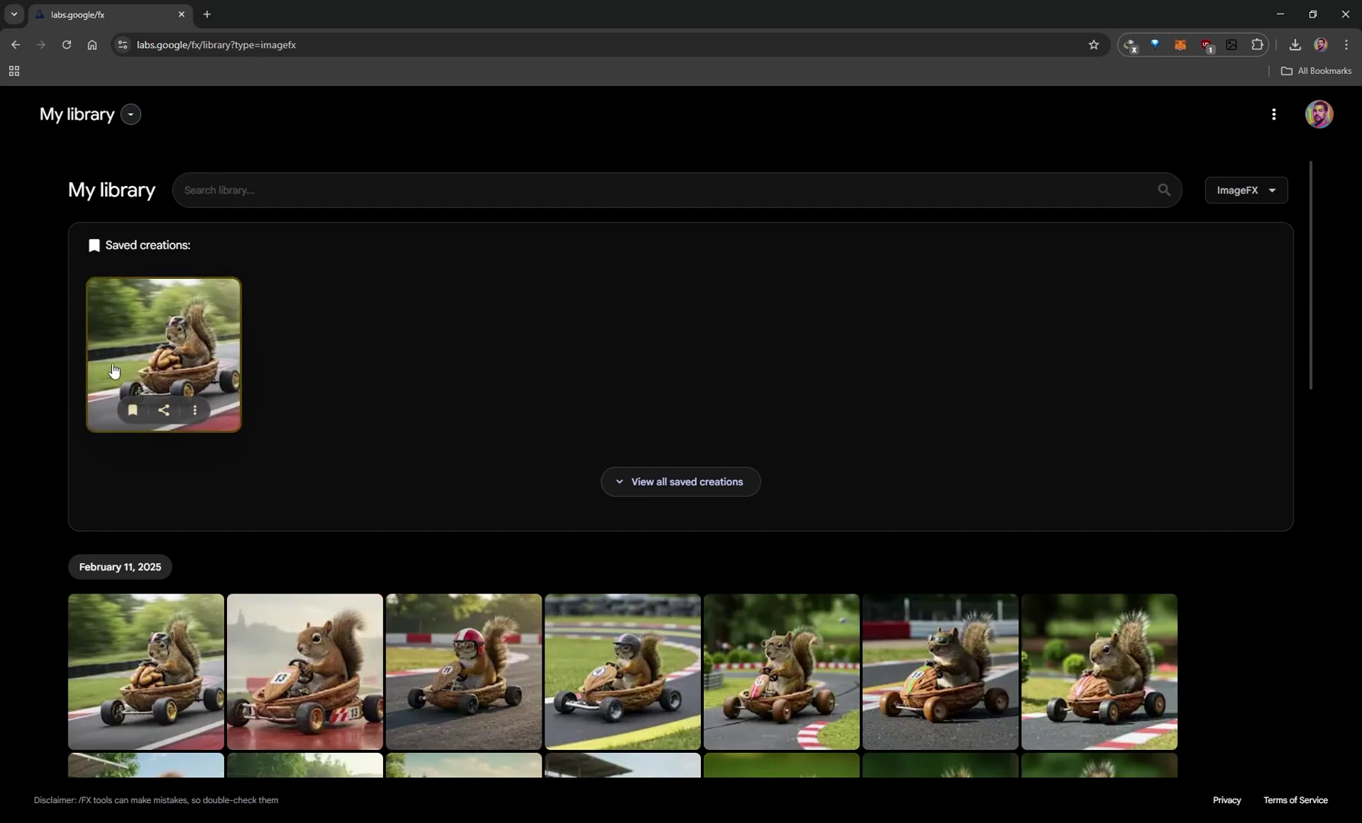
scroll(370, 547, "down", 3)
scroll(370, 547, "down", 1)
scroll(304, 579, "up", 5)
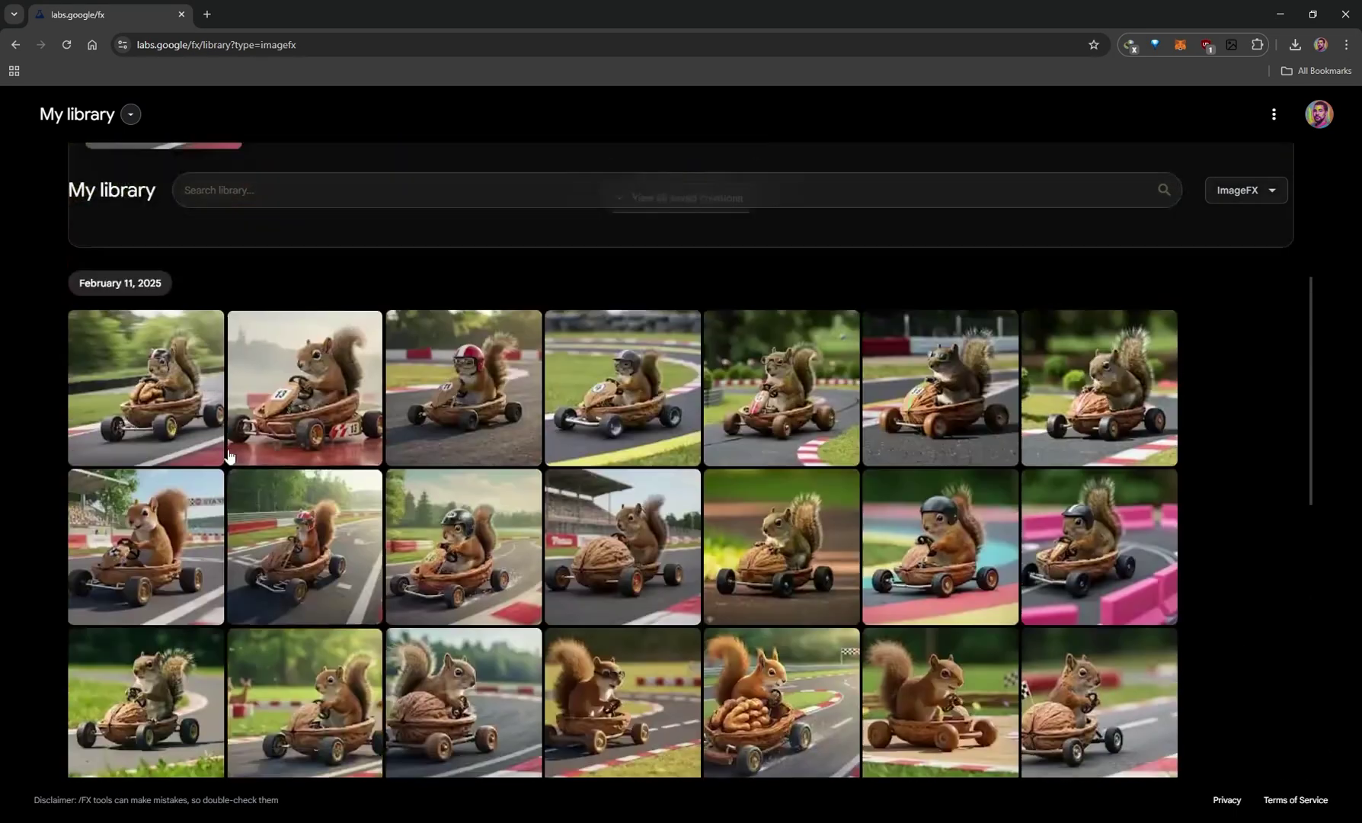
- Inspect the additional options offered for the first image dated February 11, 2025
scroll(178, 624, "down", 1)
left_click(179, 585)
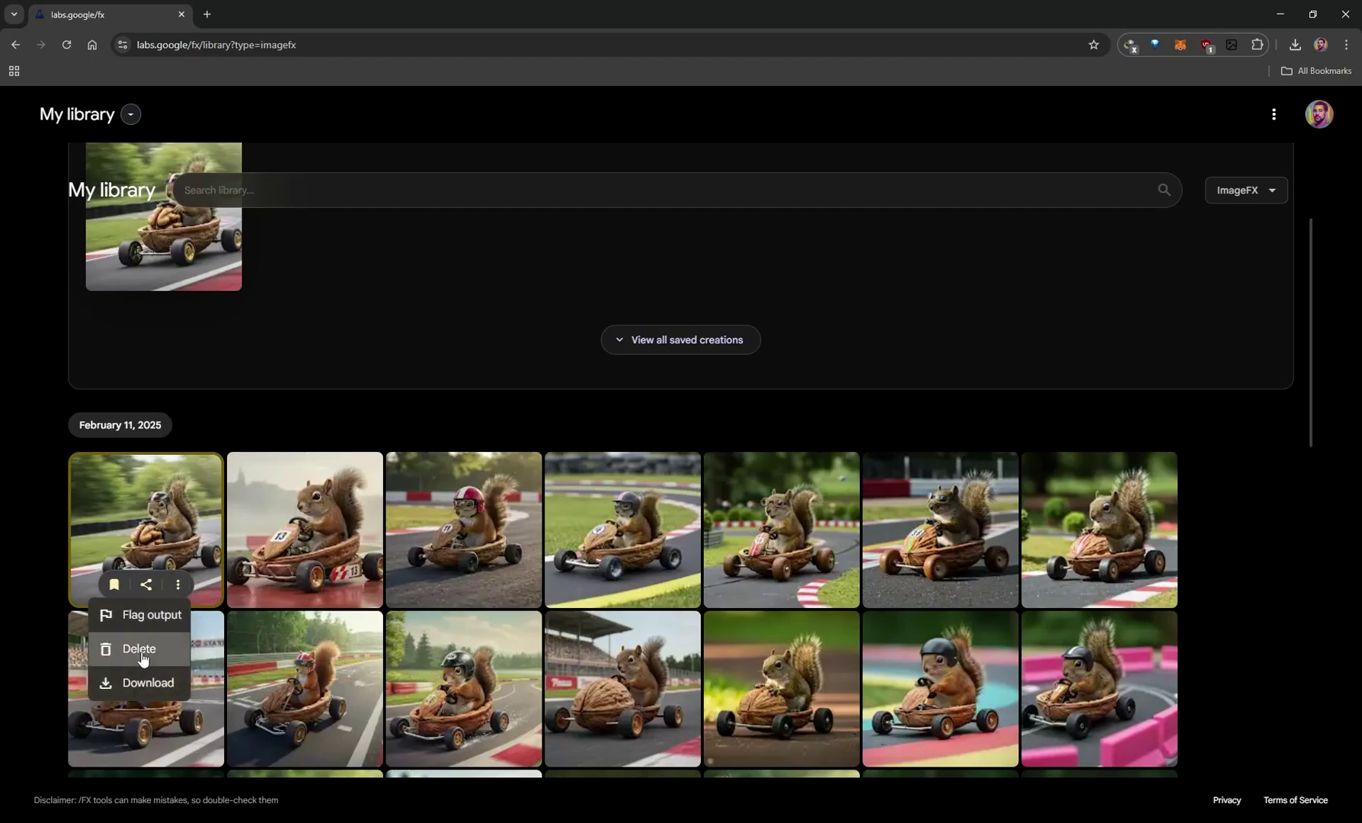
left_click(101, 591)
scroll(102, 592, "down", 5)
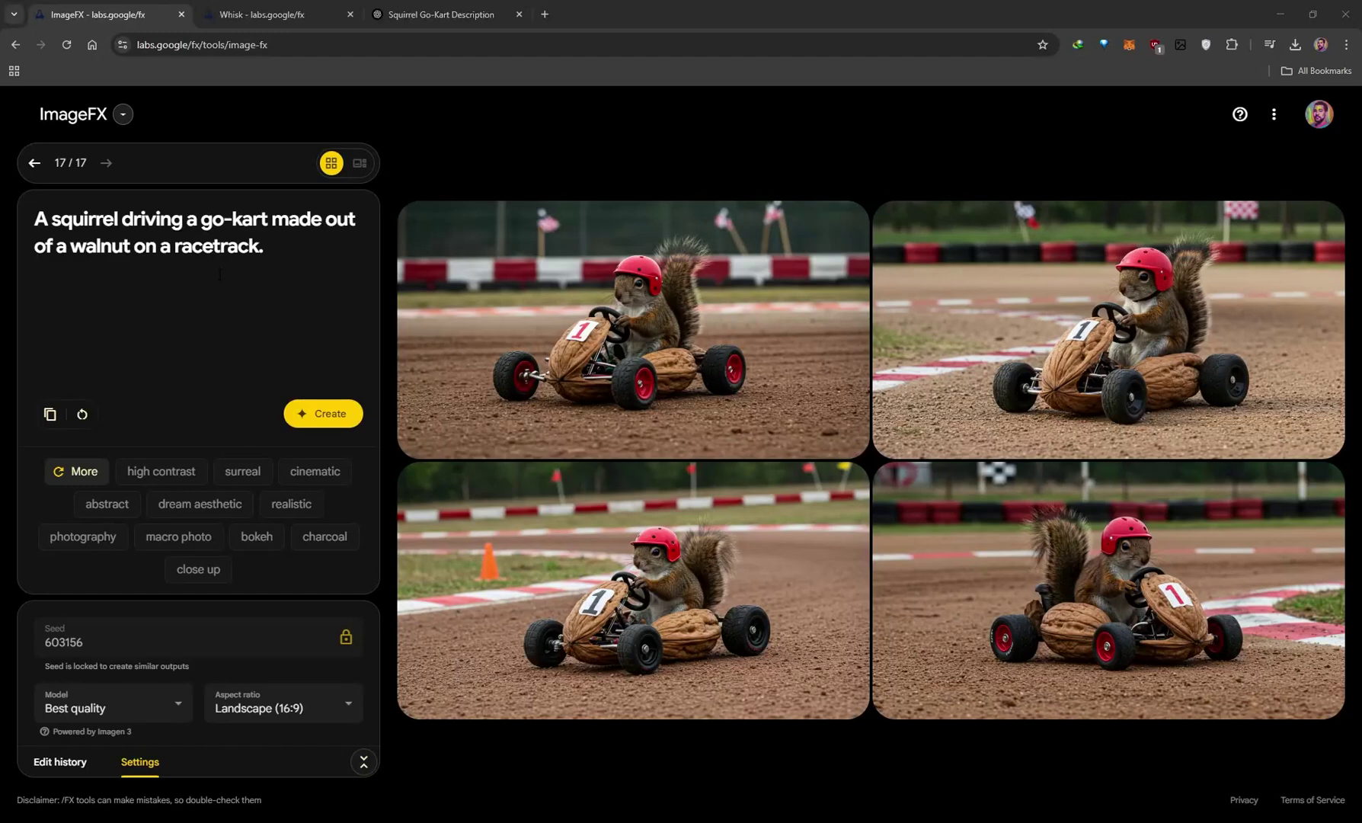
- Replace the squirrel prompt with a detailed one naming the red helmet, number 1 walnut go-kart, black tyres with red rims, and dirt track with markings and flags
triple_click(289, 246)
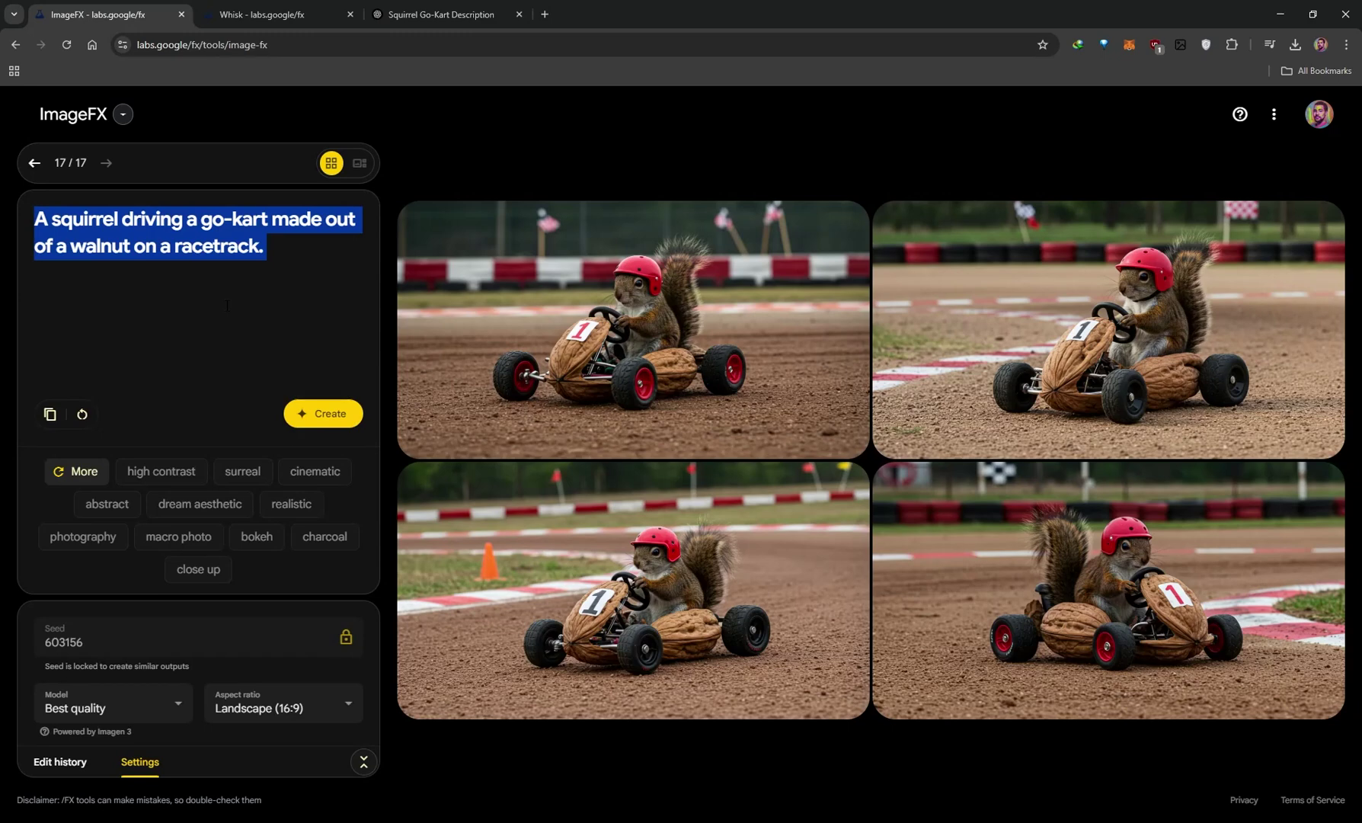
left_click(309, 283)
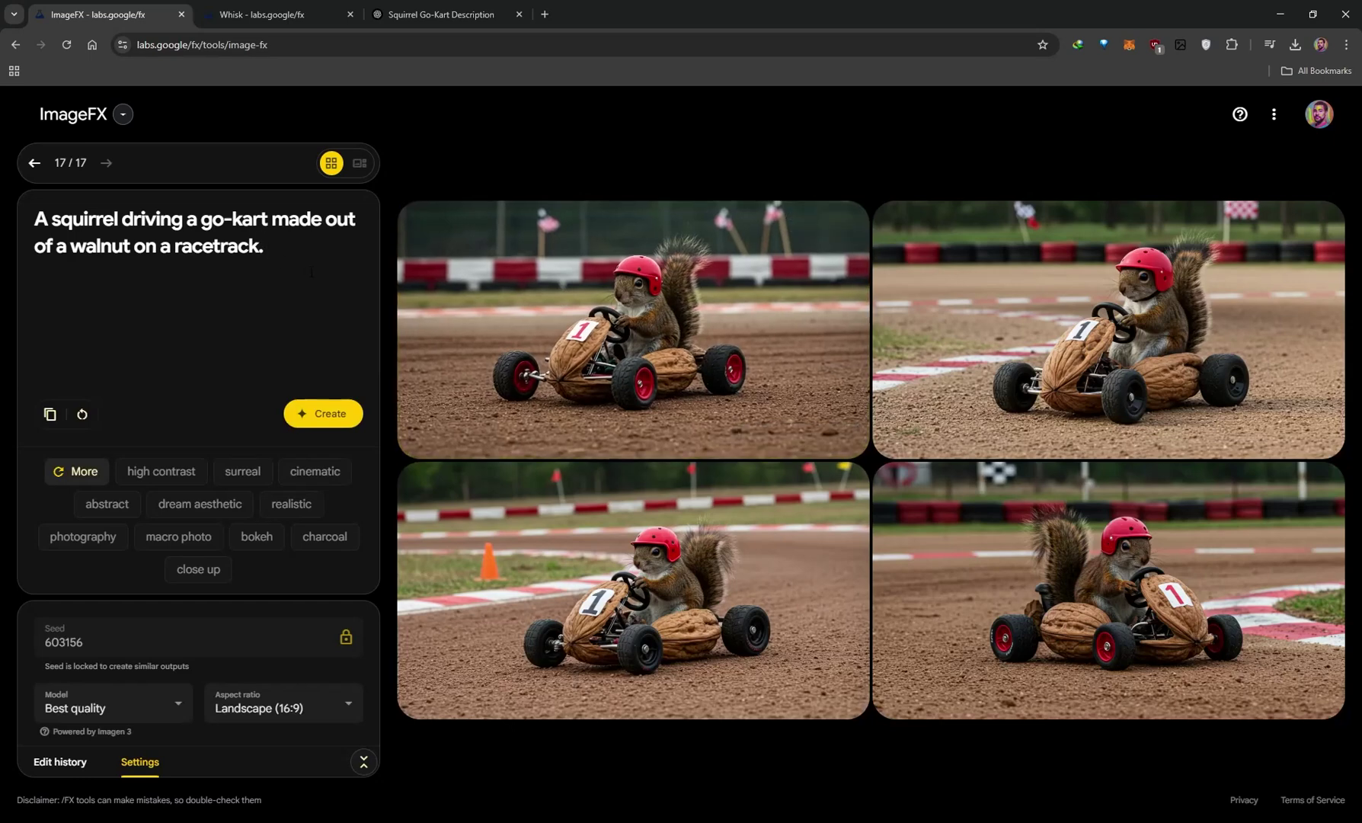
key("ctrl+a")
type("A squirrel wearing a red helmet driving go-kart made out of a walnut, the go-kart has the number 1 written on it. The go-kart has black tyres with red rims. The racetrack is a dirt track with race markings and flags.")
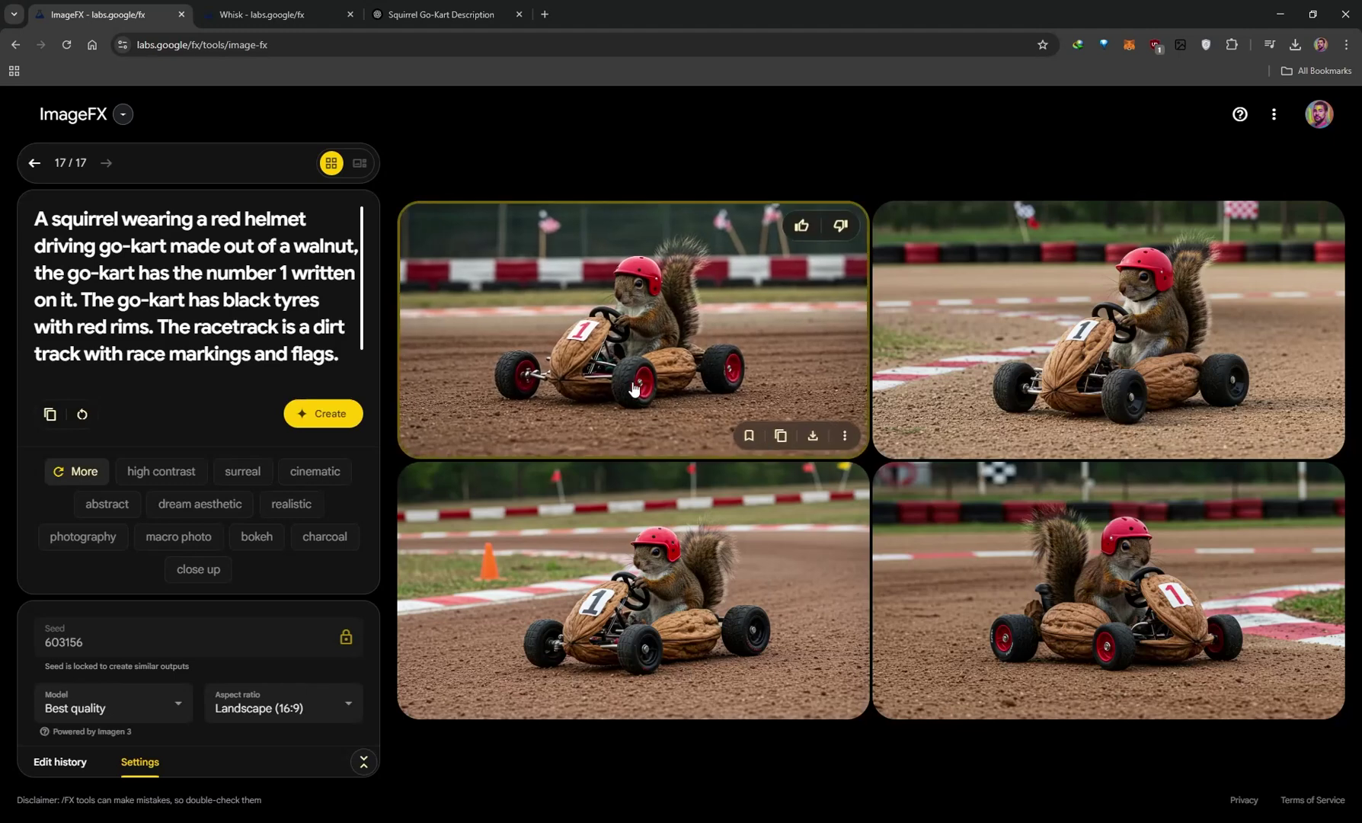
- Compare the detailed prompt, especially its racetrack sentence, with the four generated squirrel images
scroll(196, 288, "down", 2)
left_click_drag(157, 287, 340, 321)
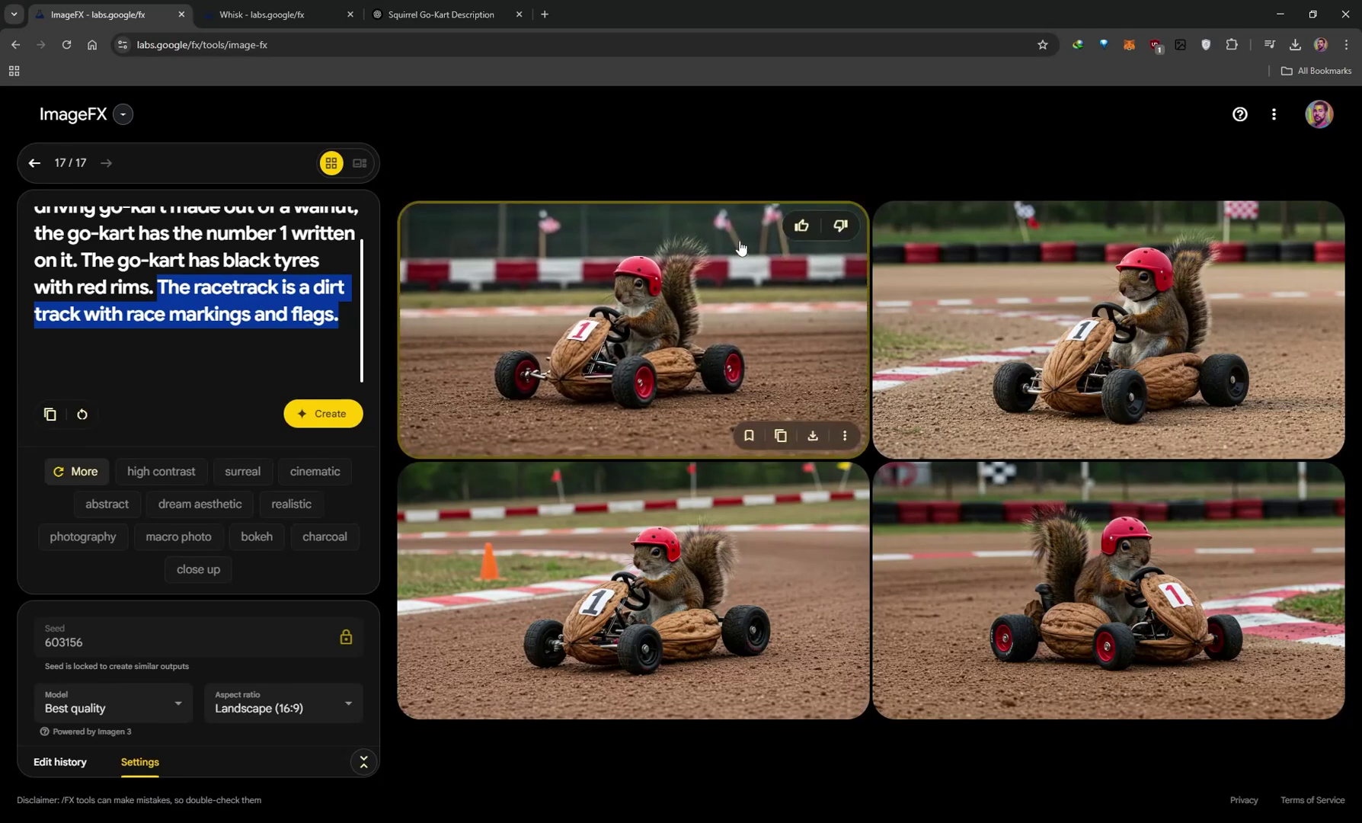
left_click(342, 316)
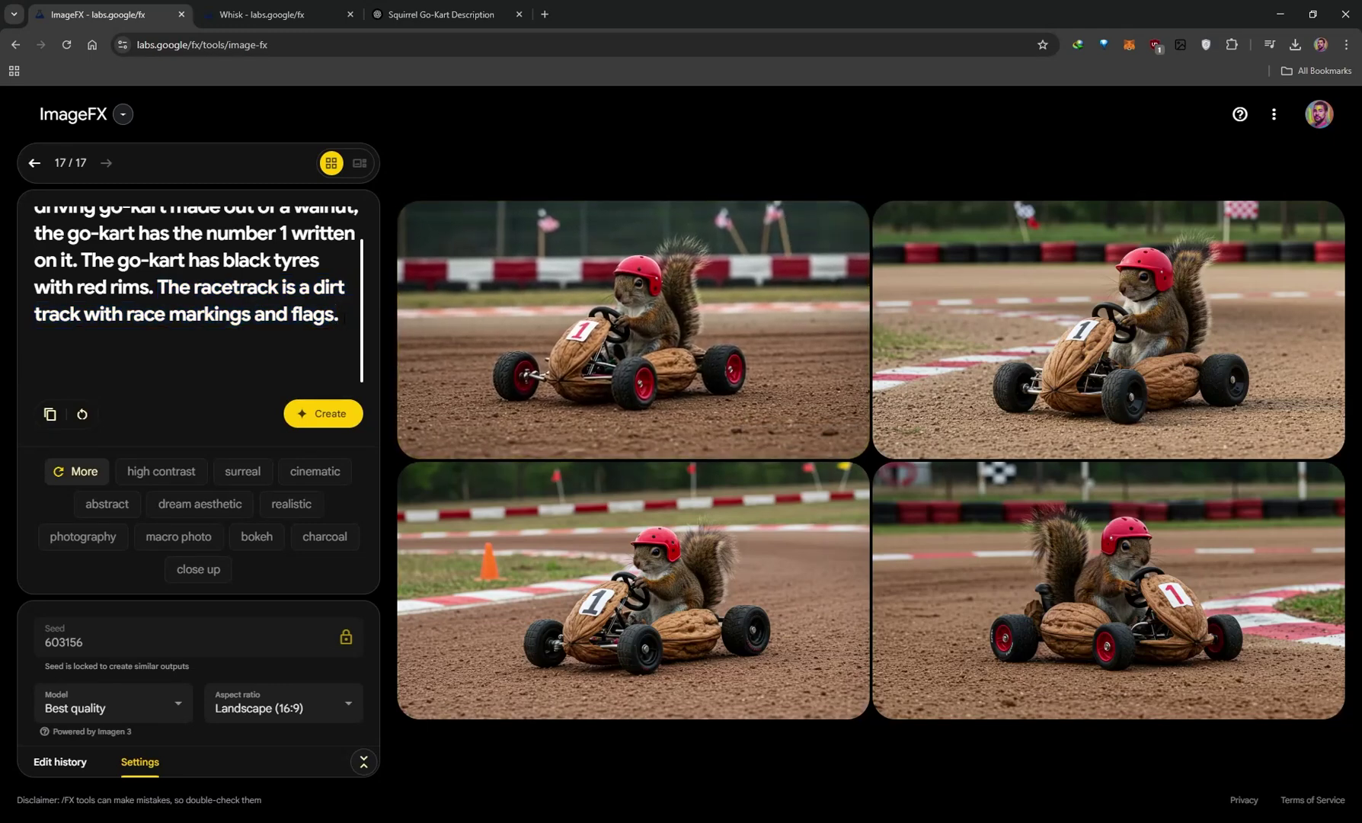
scroll(342, 316, "up", 1)
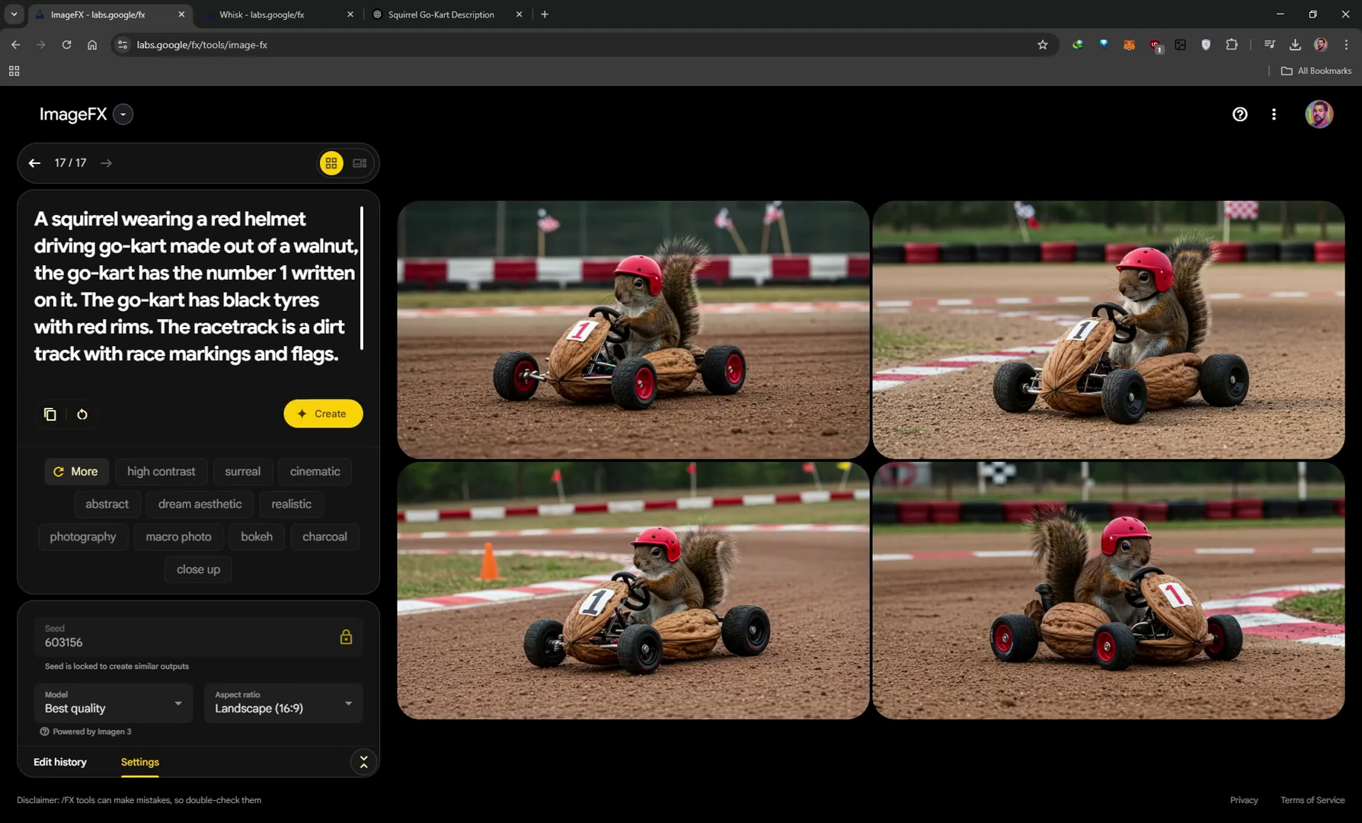
mouse_move(518, 320)
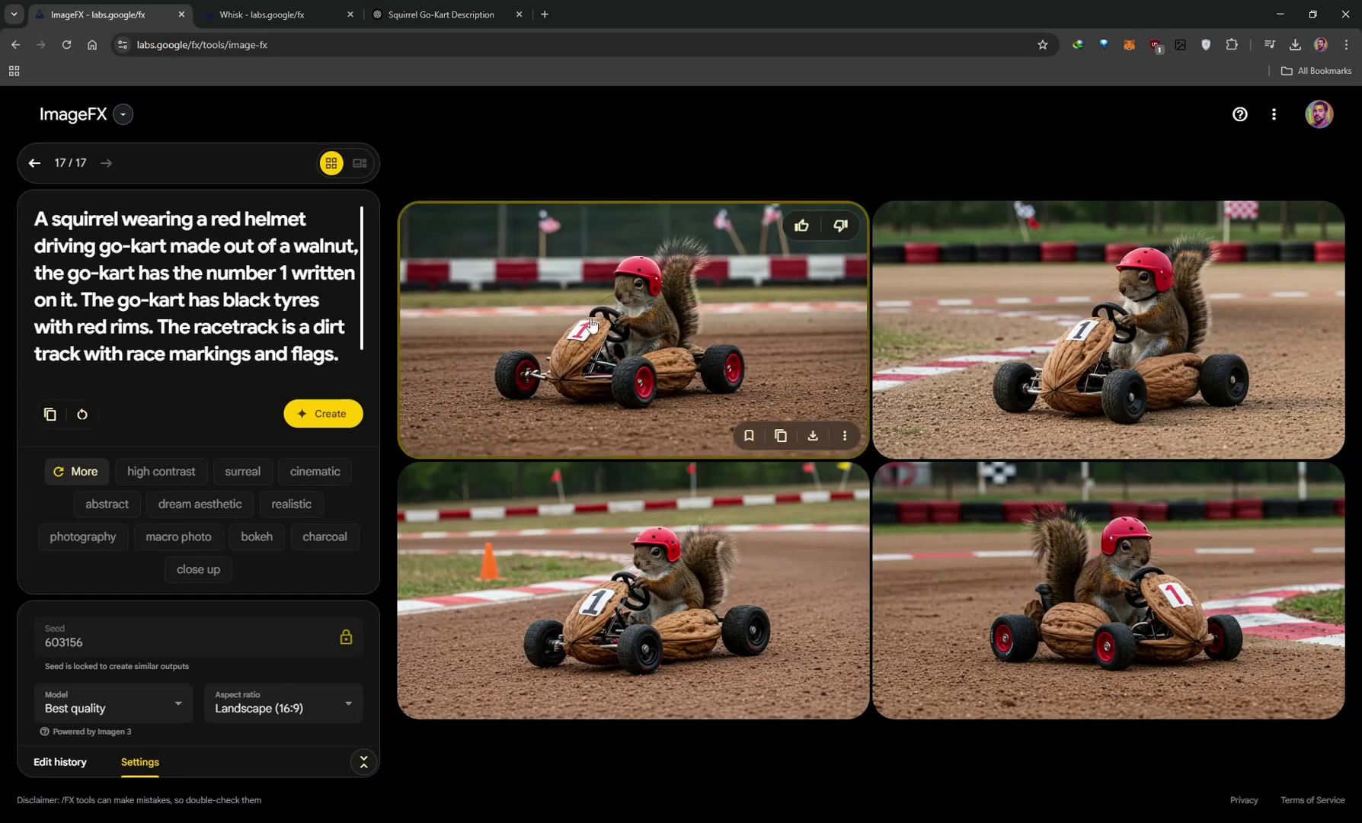
left_click_drag(340, 355, 29, 225)
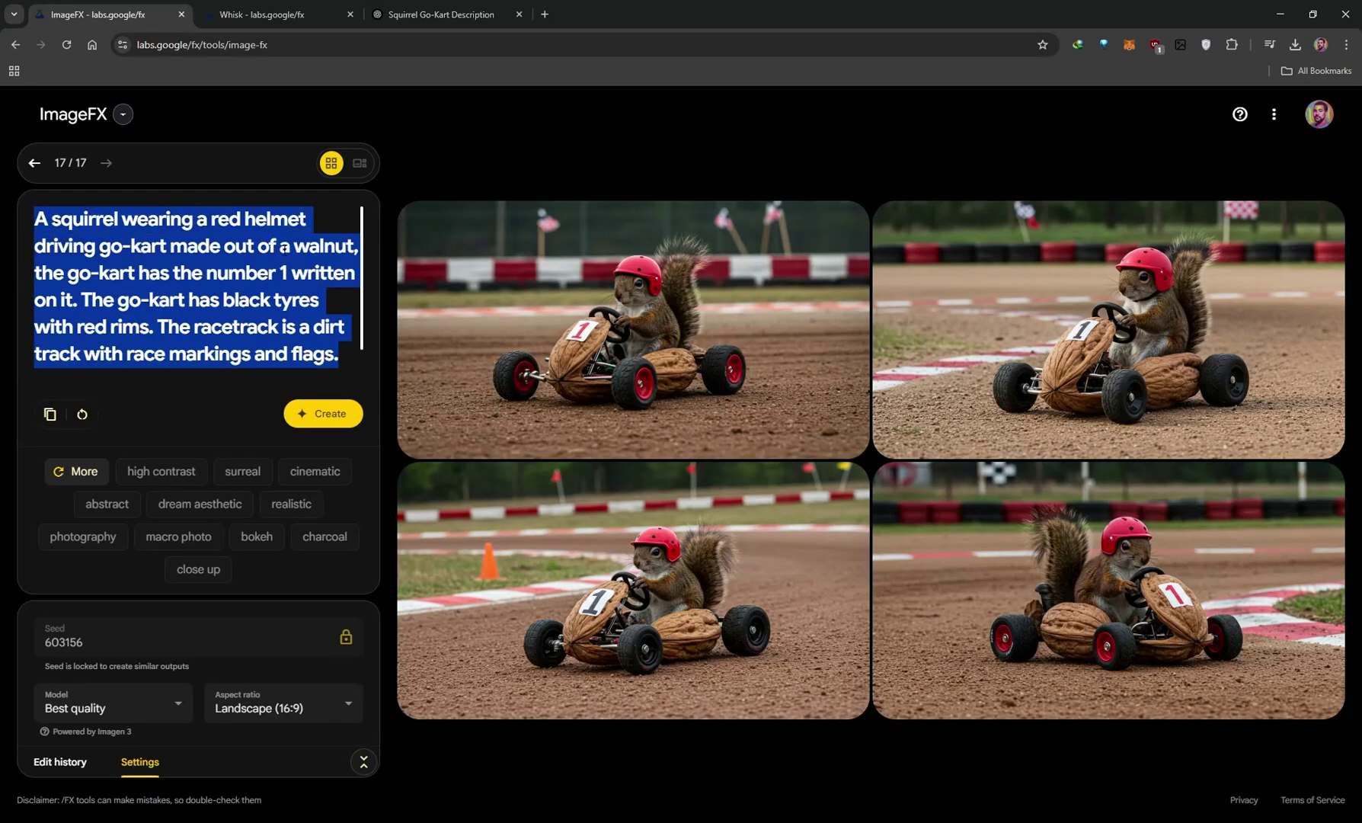
- Switch to the ChatGPT conversation and review the request to make the squirrel prompt more descriptive but concise
left_click(475, 22)
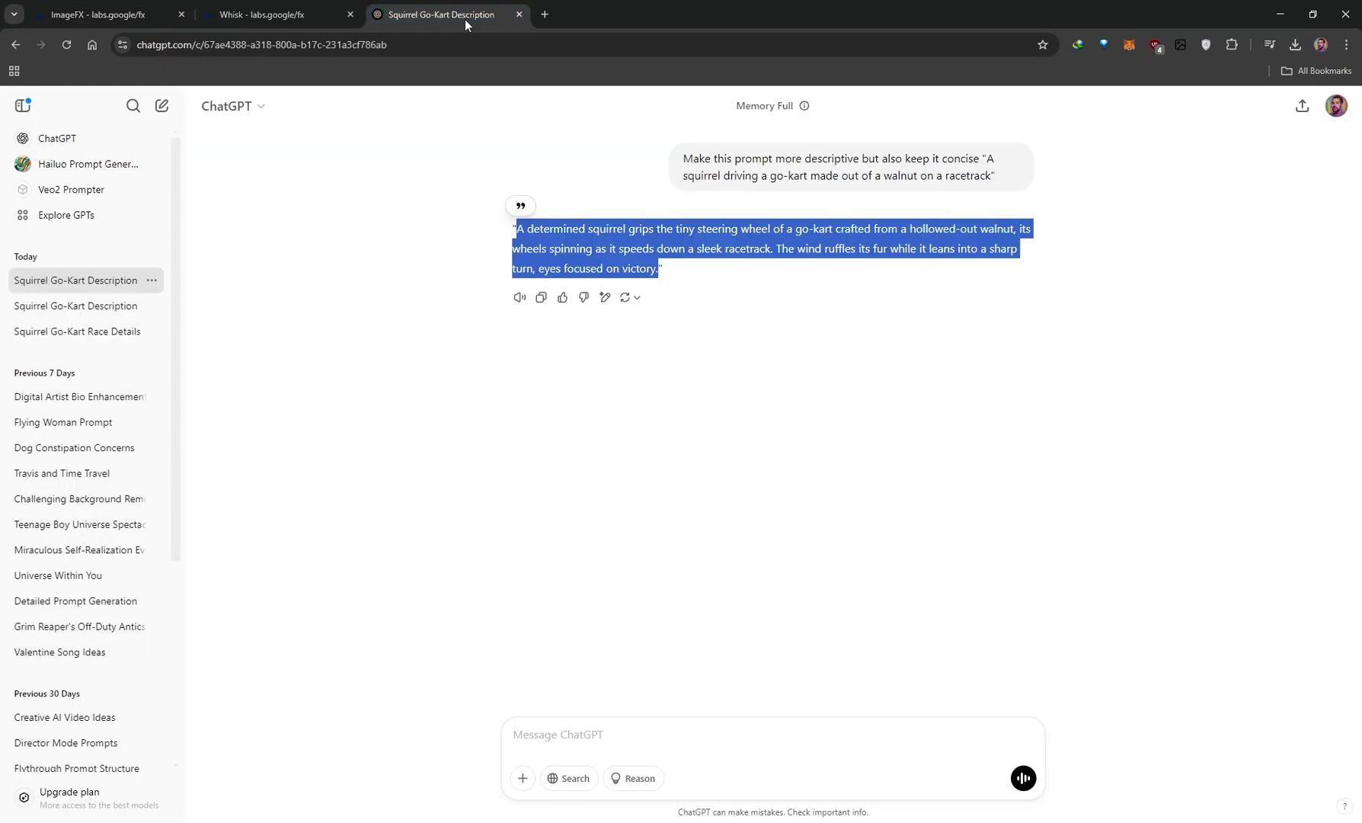
left_click(732, 157)
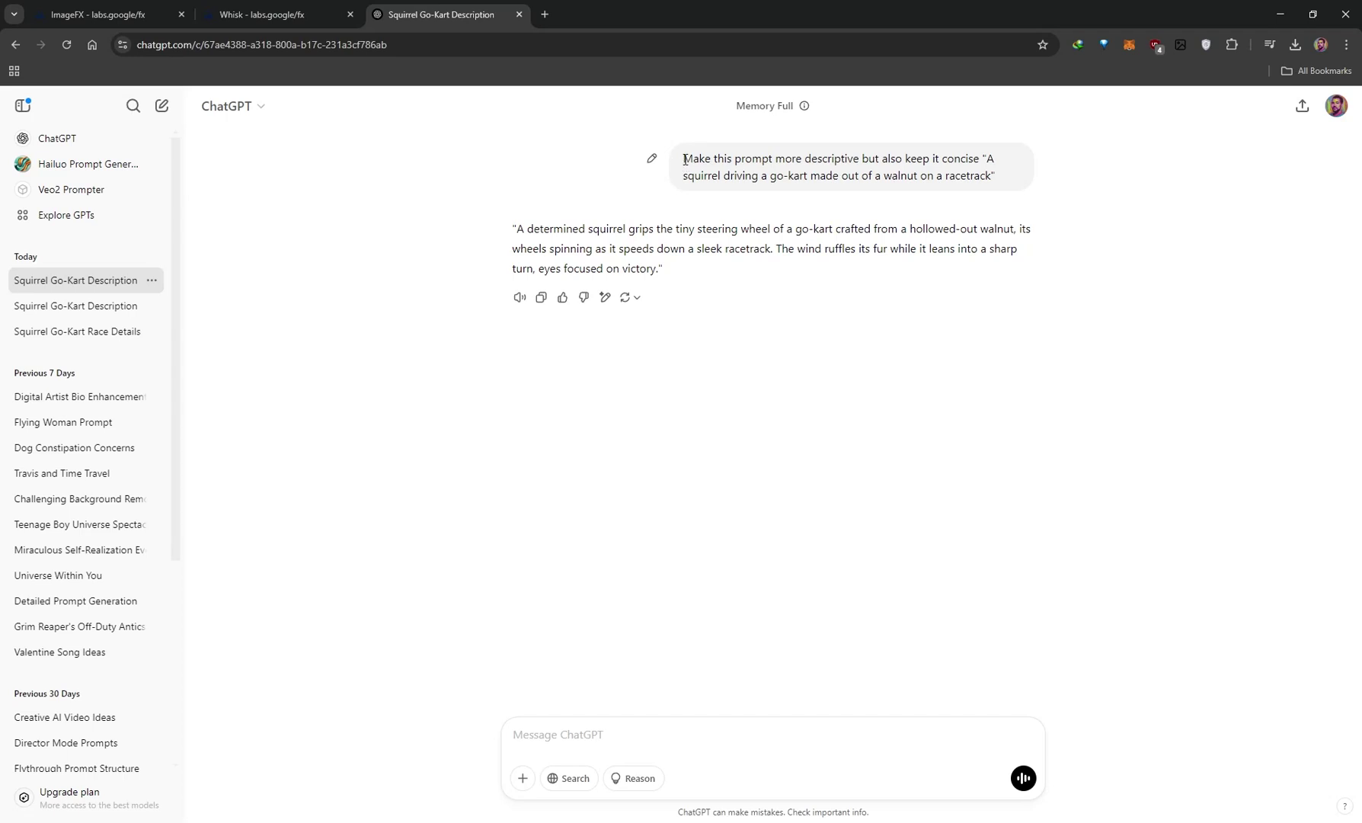
left_click_drag(684, 159, 981, 160)
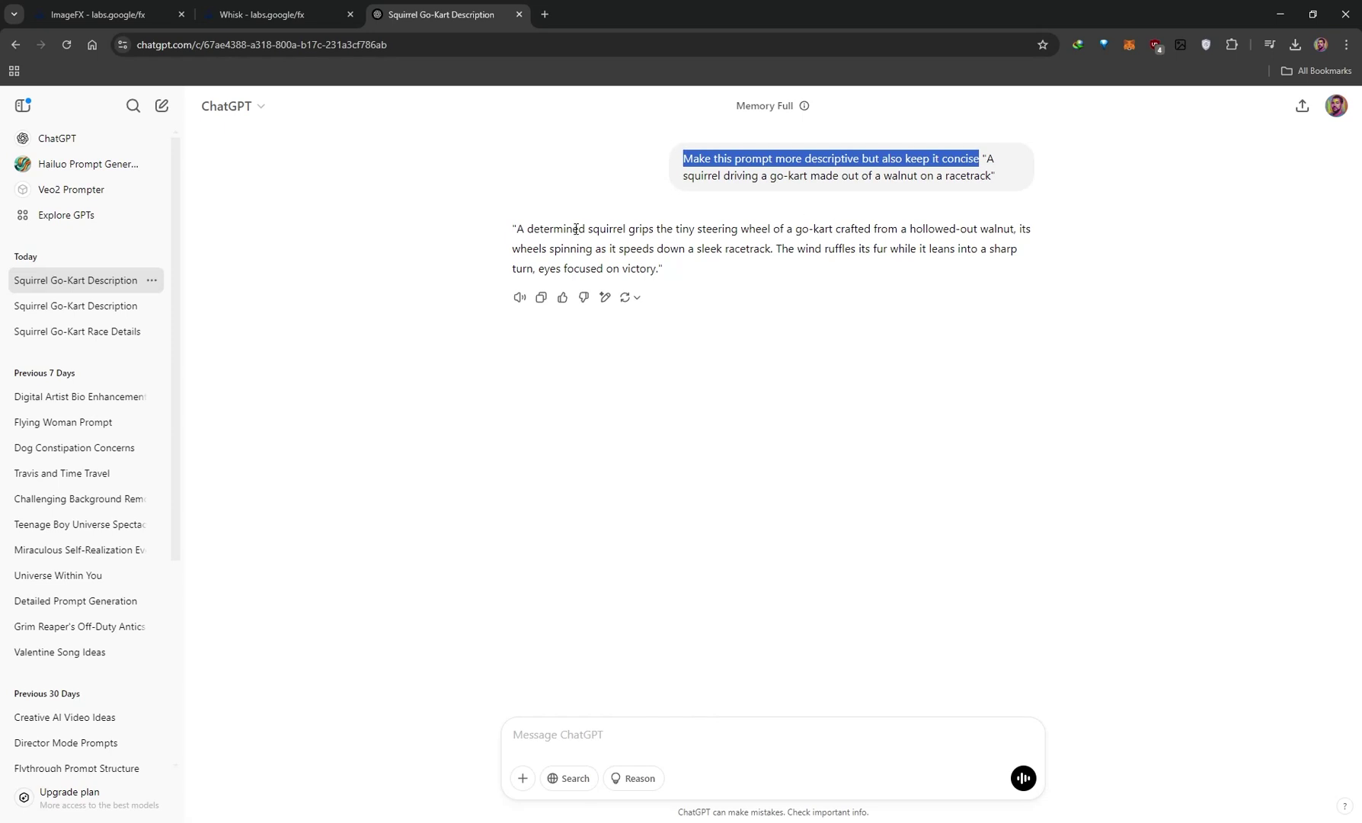
- Copy ChatGPT's rewritten prompt about the determined squirrel, without the quotation marks
left_click_drag(520, 226, 660, 270)
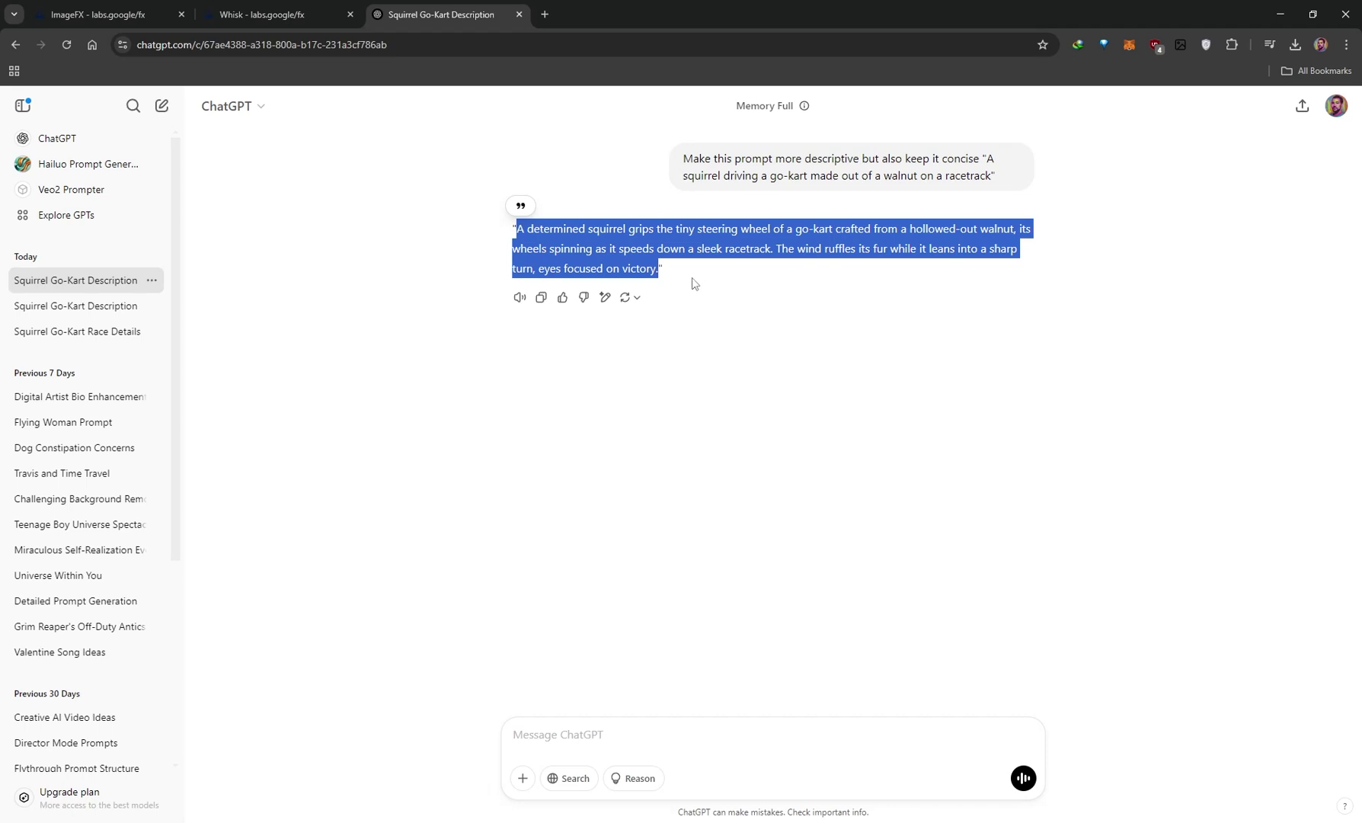
left_click_drag(661, 270, 519, 231)
right_click(593, 236)
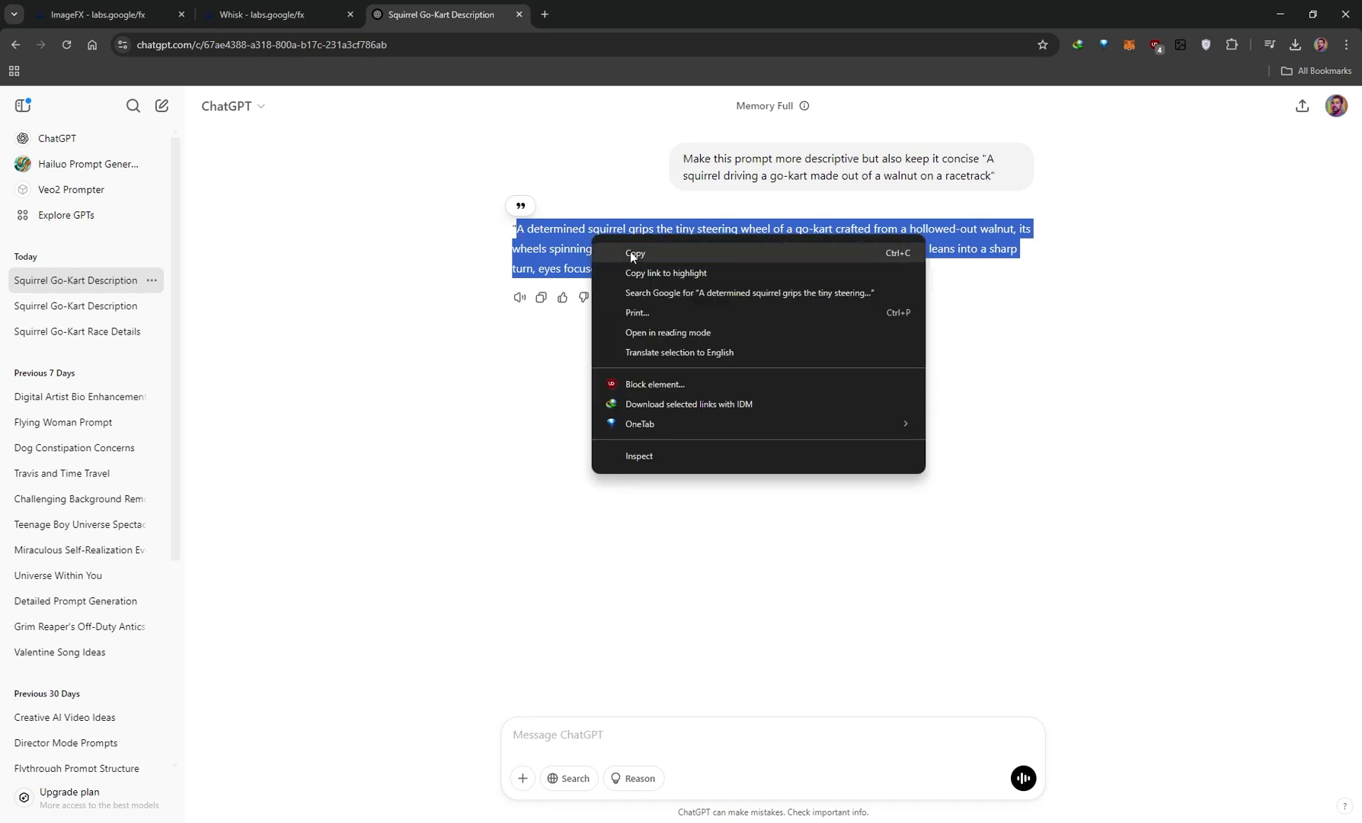
left_click(633, 252)
- Return to ImageFX, replace the whole prompt with the copied ChatGPT text and generate the images
left_click(99, 14)
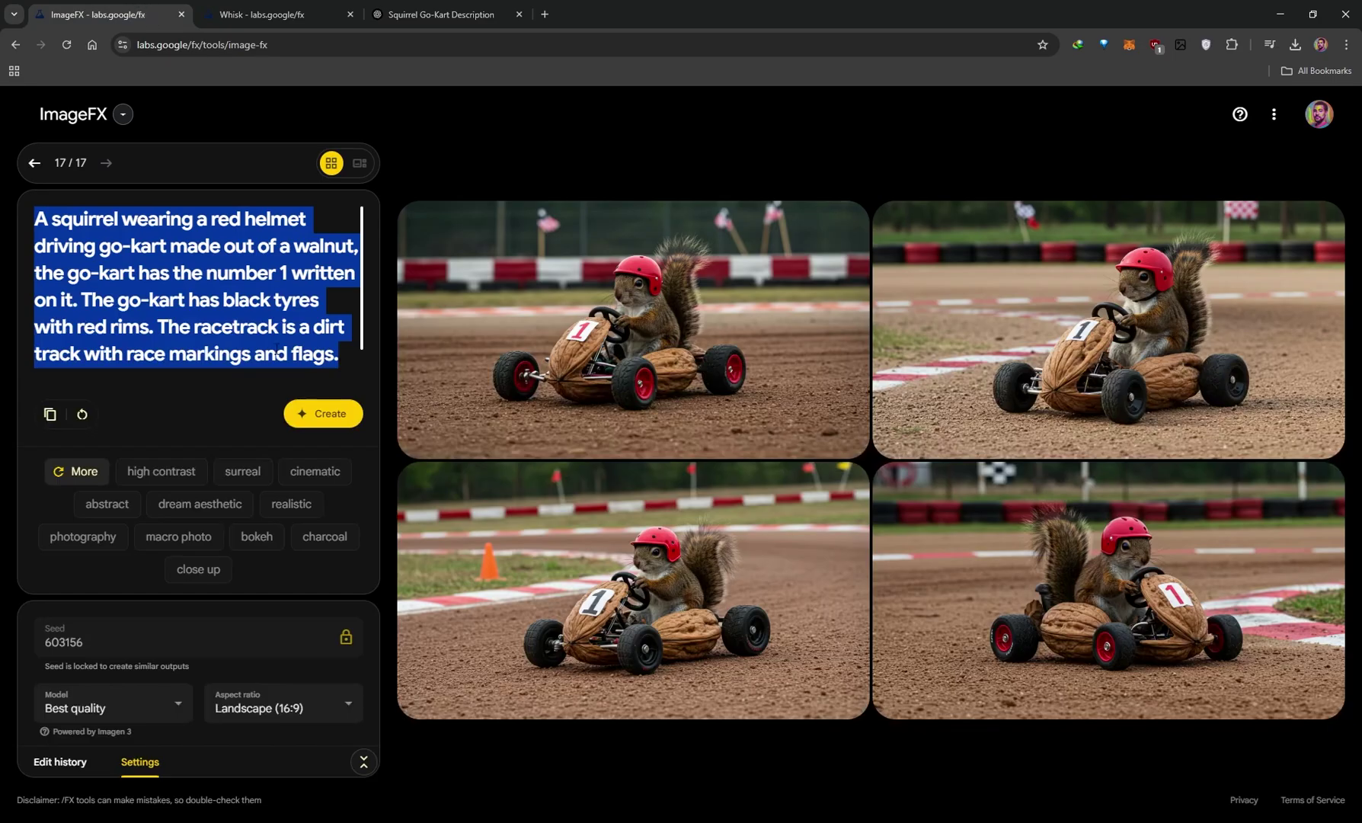
key("ctrl+v")
left_click_drag(348, 348, 39, 158)
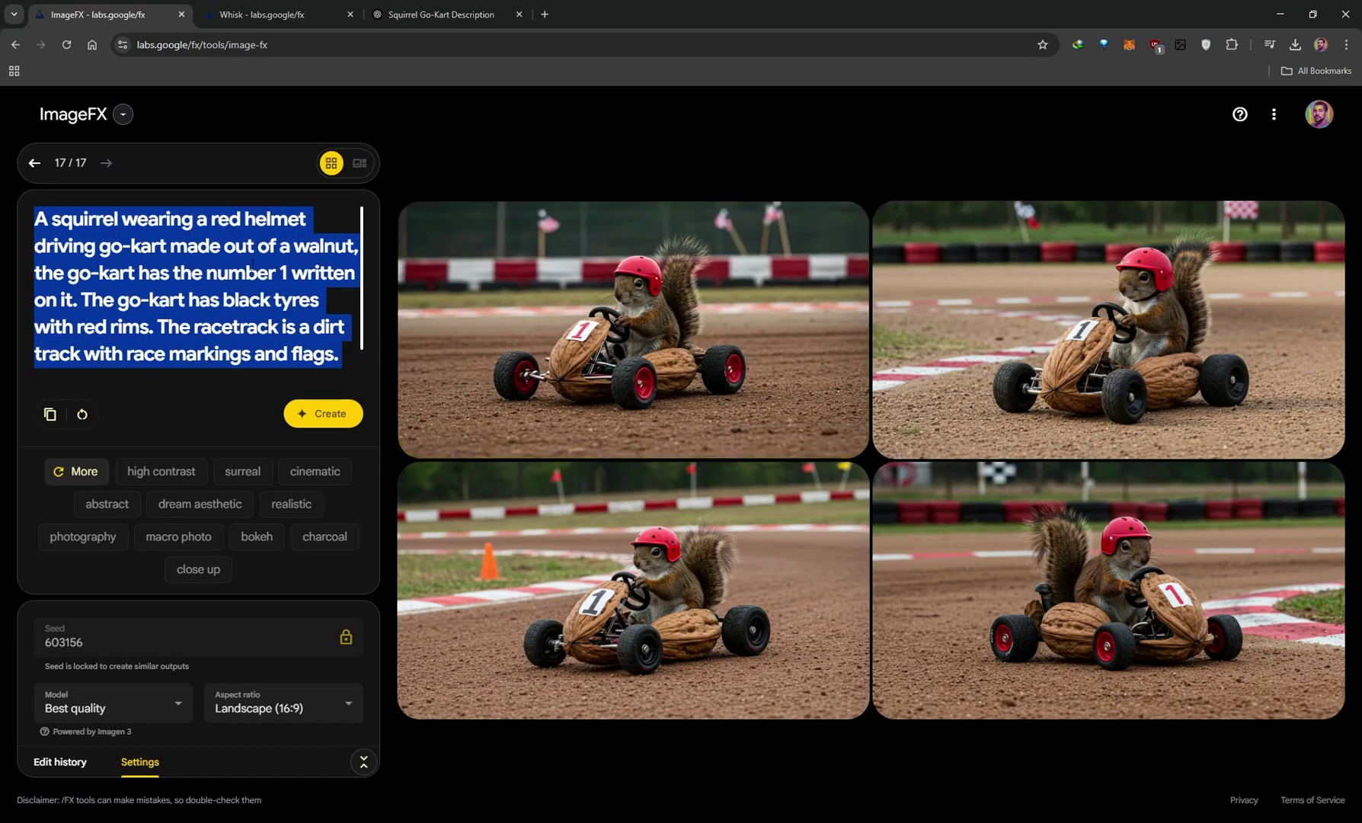
key("ctrl+v")
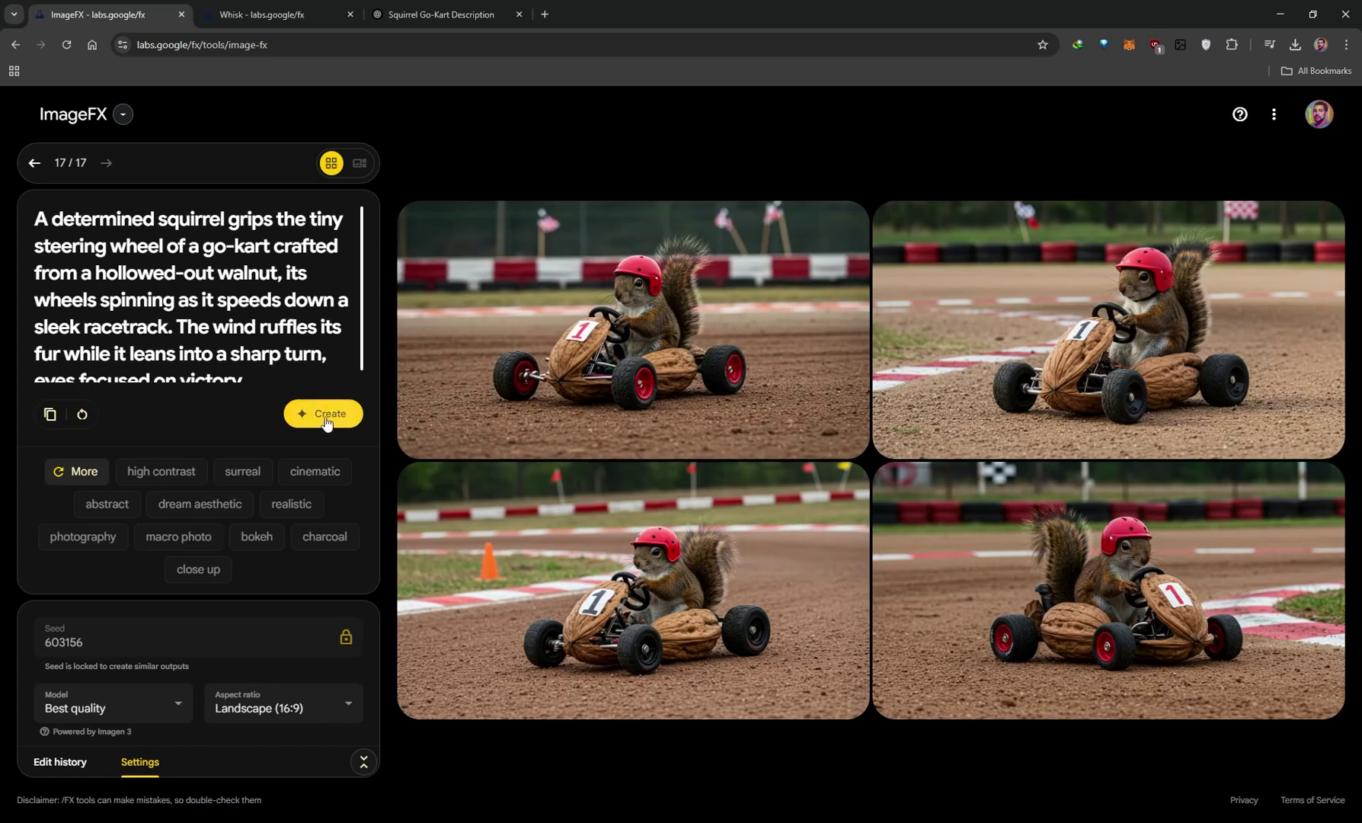
left_click(332, 425)
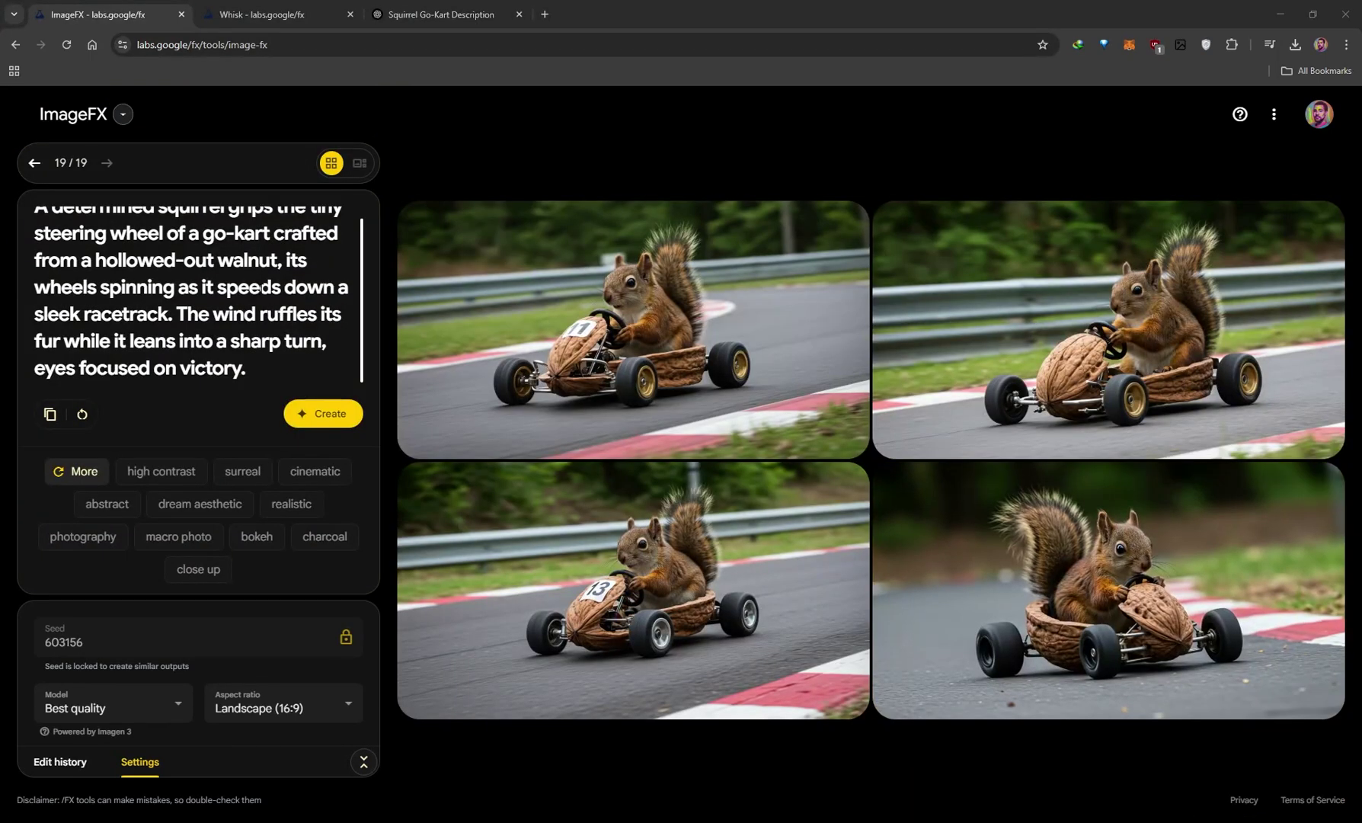
- Compare the new squirrel images with the prompt, focusing on the wind ruffling the fur and the sharp turn
scroll(254, 288, "up", 1)
scroll(258, 288, "down", 1)
mouse_move(1099, 649)
scroll(252, 328, "up", 1)
scroll(262, 326, "down", 1)
left_click_drag(213, 314, 321, 342)
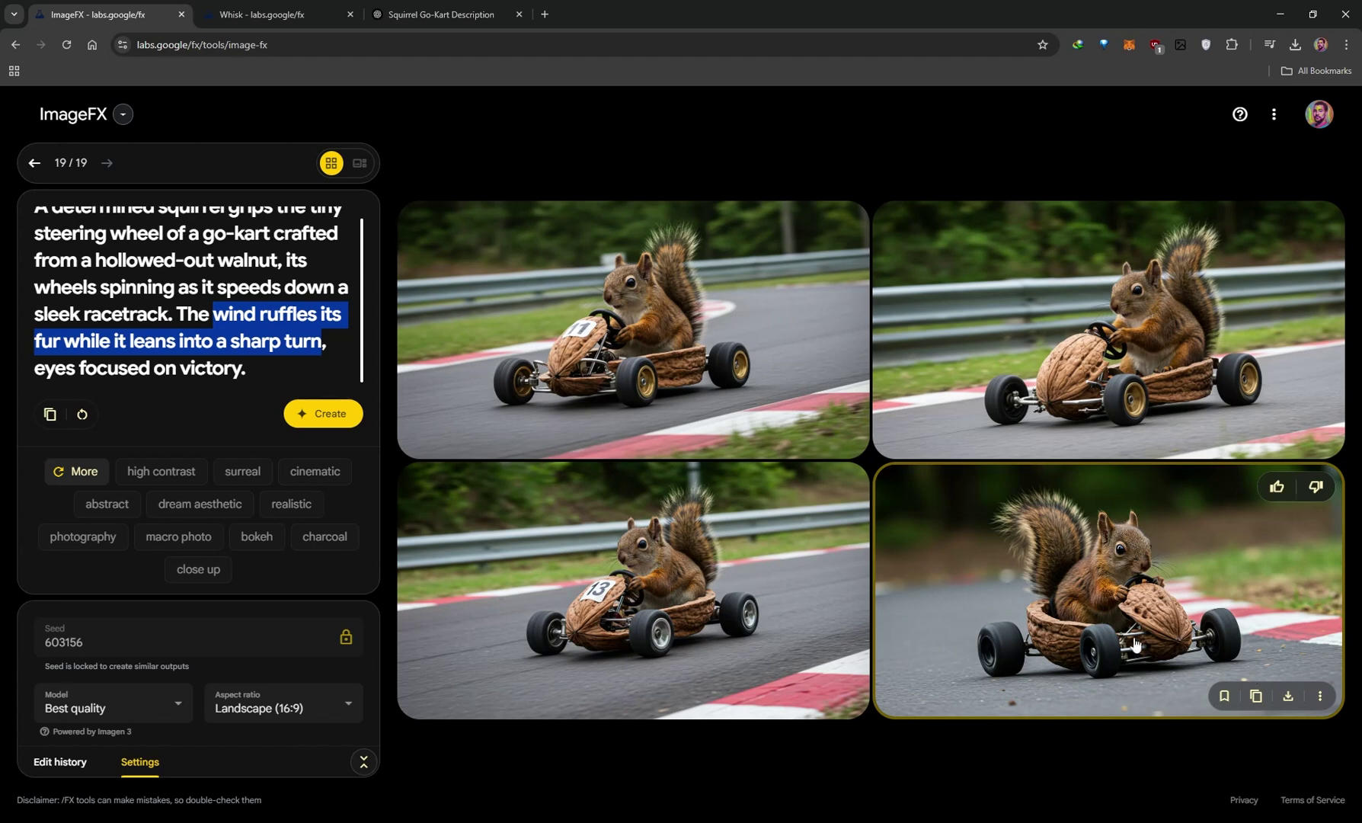
left_click(282, 371)
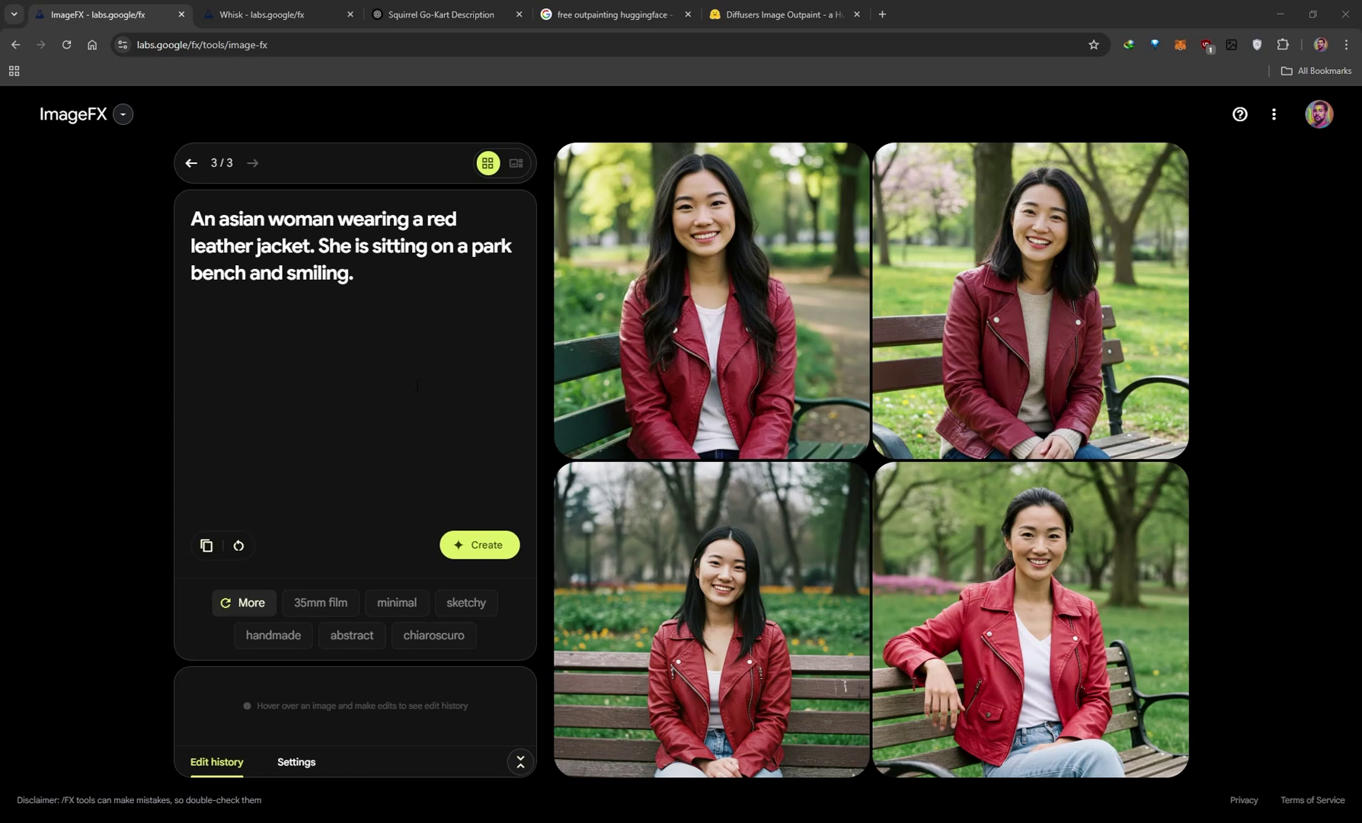
- Check the aspect ratio options in the settings for the red leather jacket prompt, keeping Square
left_click(301, 766)
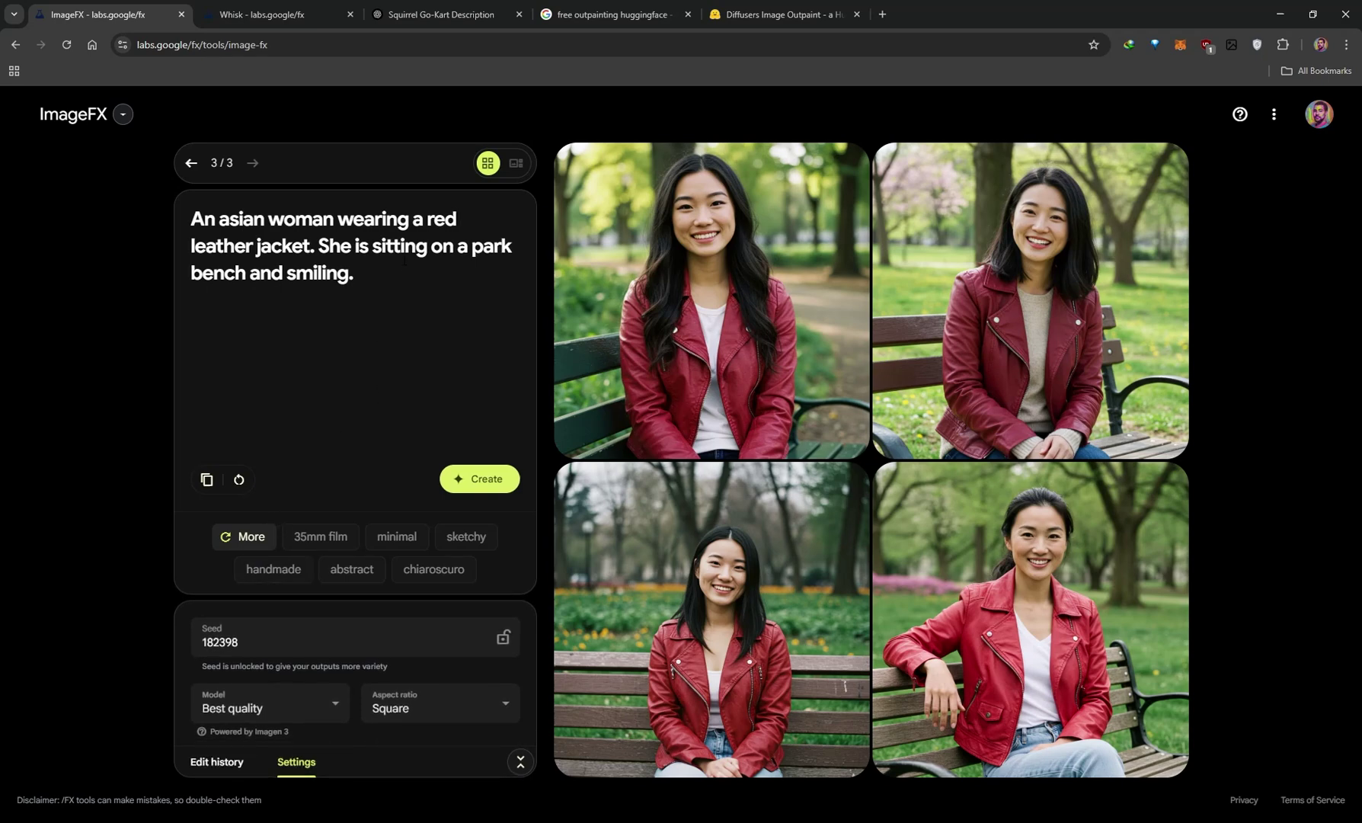
left_click(466, 707)
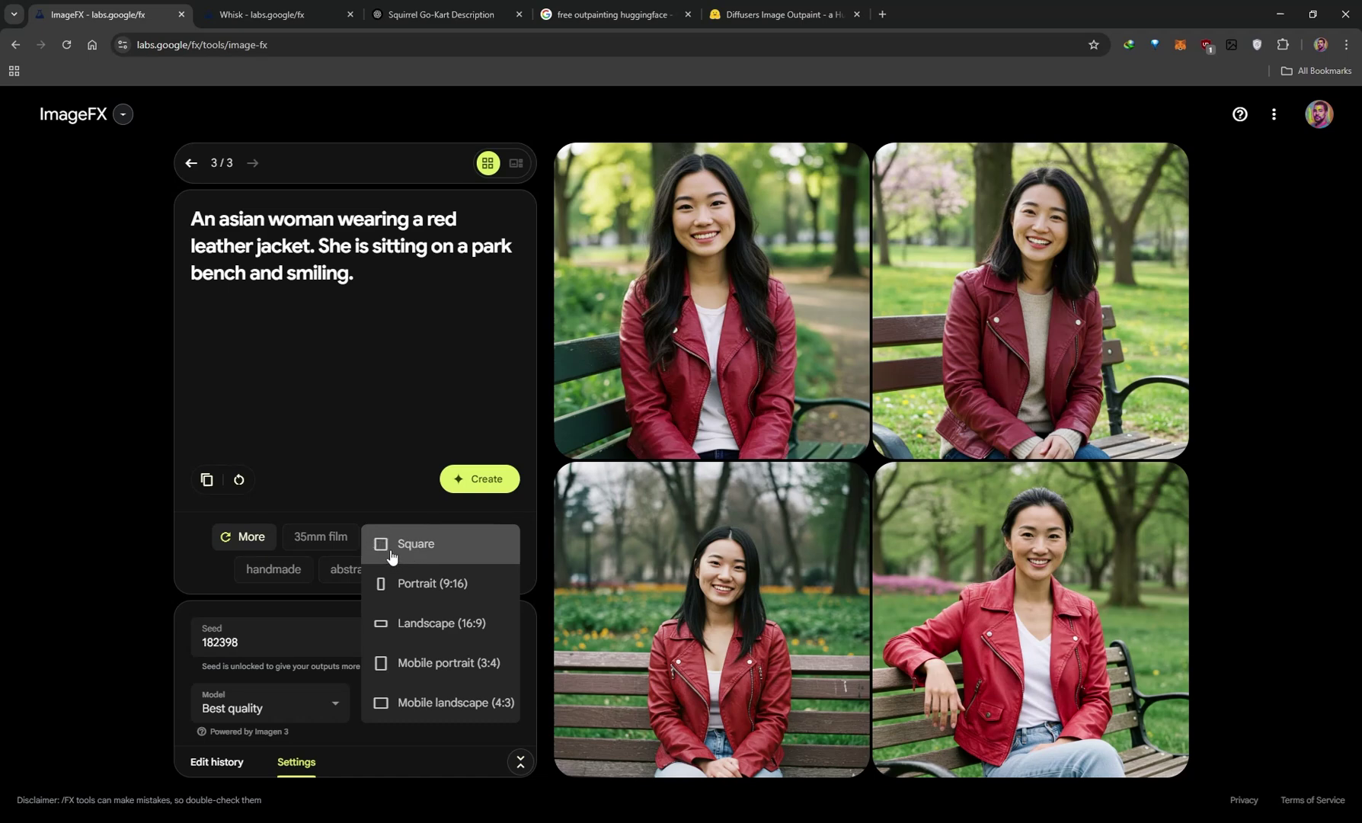
left_click(389, 284)
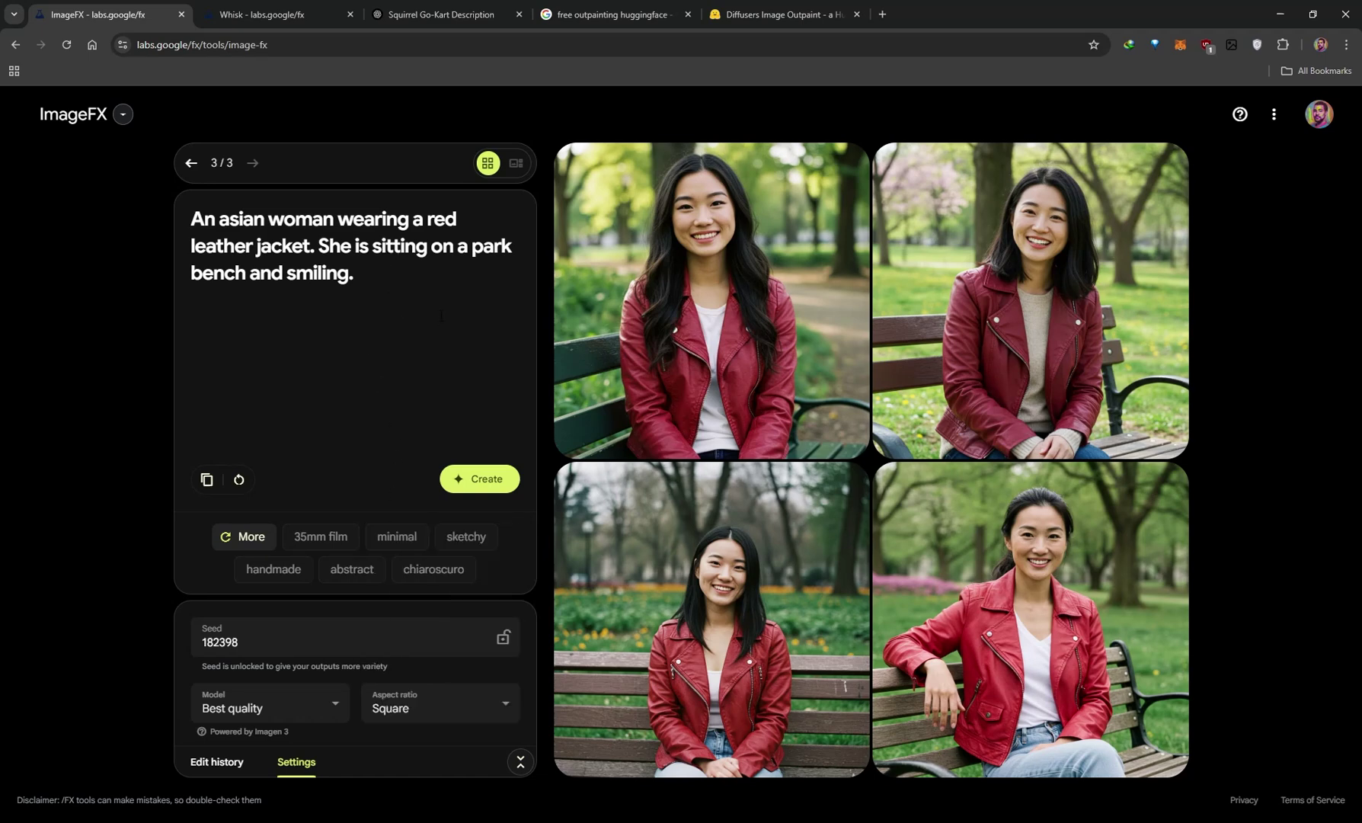
- Open the first image of the woman on the park bench for editing and set the brush size to 0.3
mouse_move(668, 296)
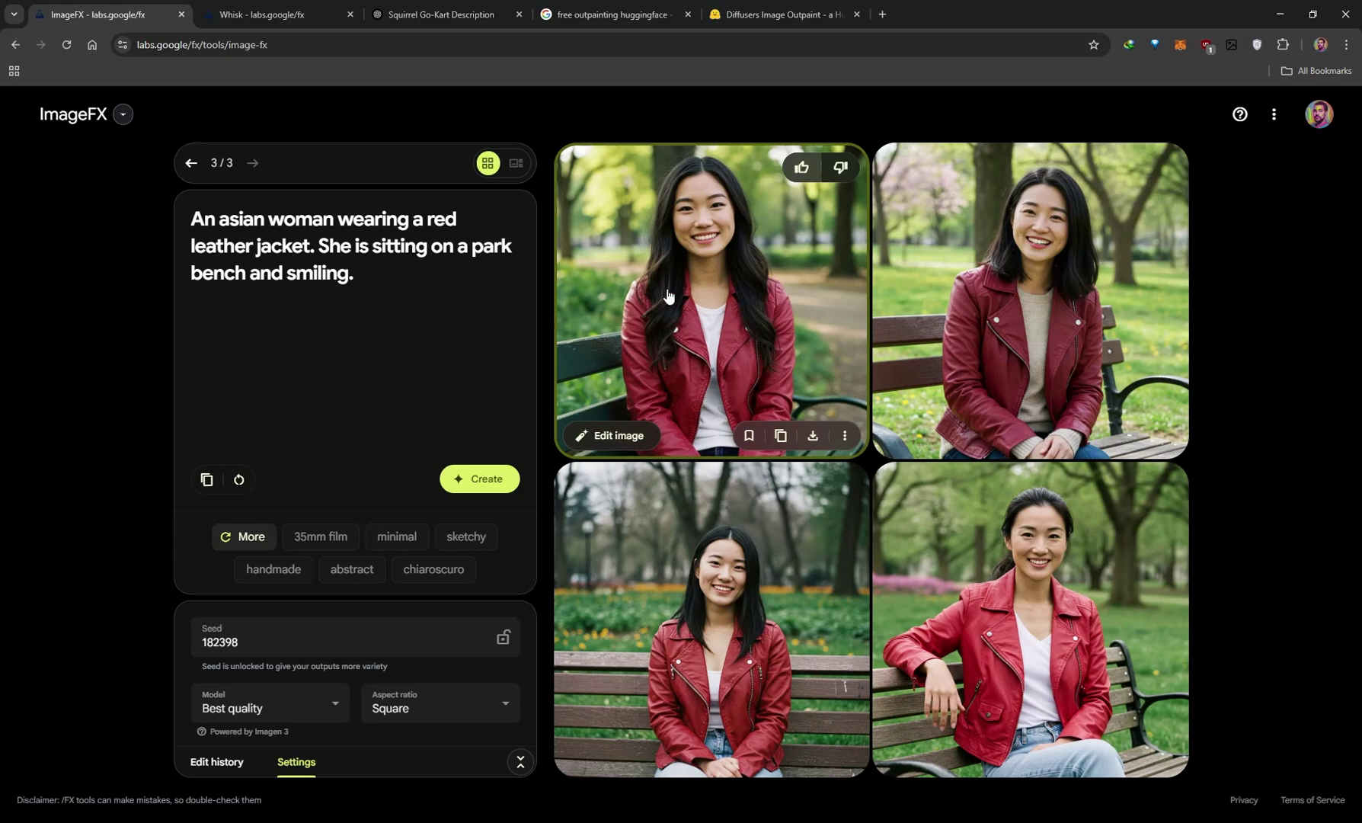
left_click(609, 442)
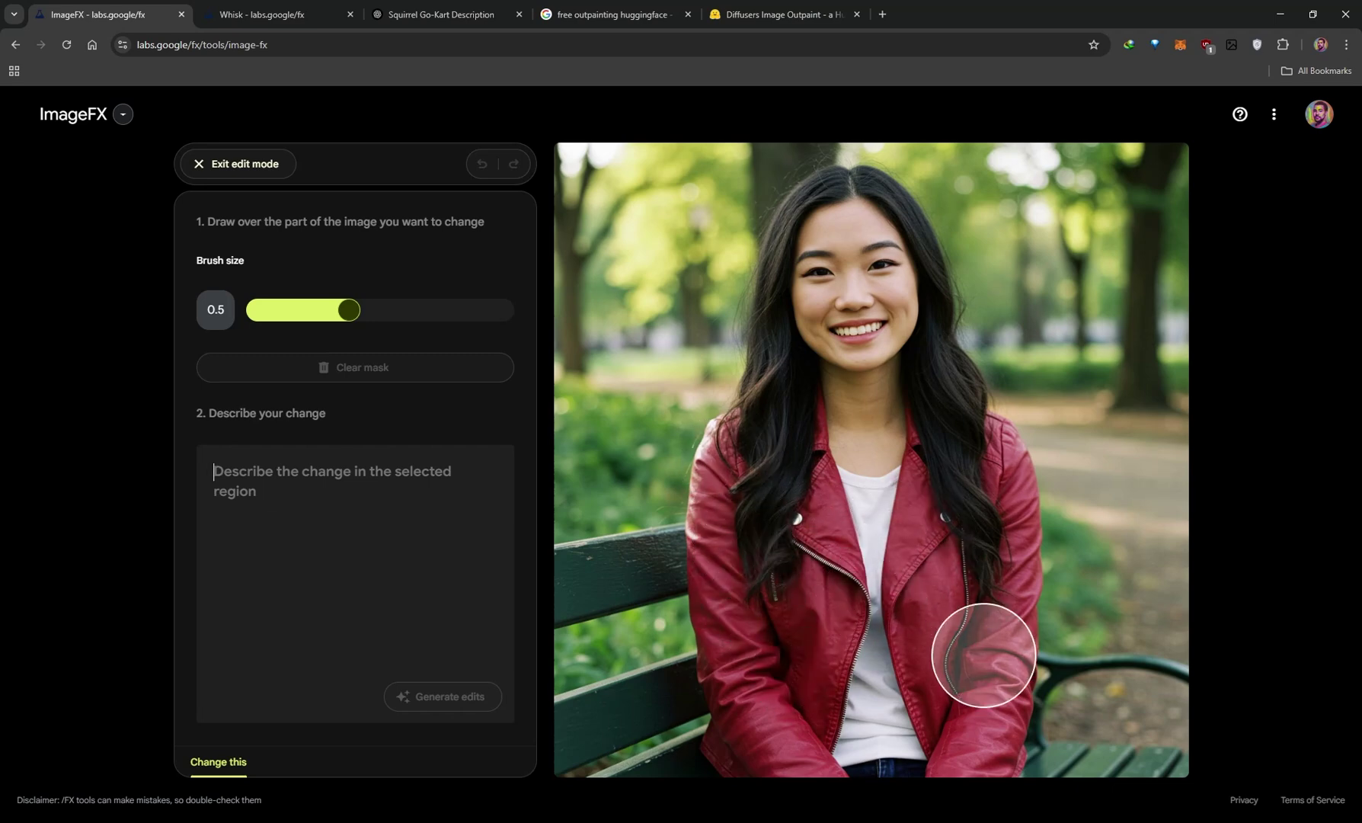
left_click_drag(349, 317, 286, 319)
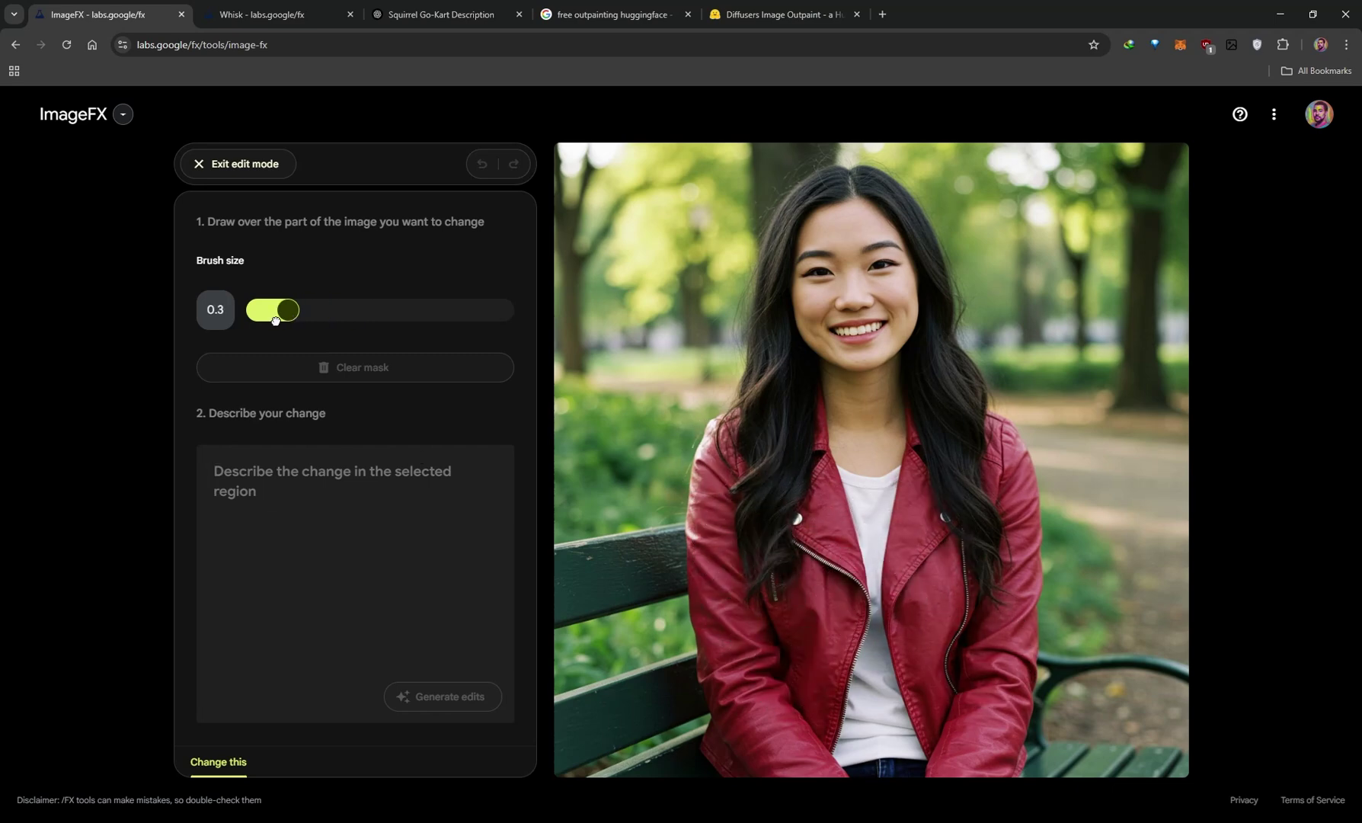
- Mask the woman's red jacket and describe the change as "A yellow leather jacket"
mouse_move(721, 435)
left_mouse_down()
mouse_move(736, 663)
mouse_move(807, 748)
mouse_move(757, 749)
mouse_move(788, 747)
mouse_move(708, 652)
mouse_move(809, 679)
mouse_move(825, 626)
mouse_move(779, 635)
mouse_move(830, 645)
mouse_move(807, 400)
left_mouse_up()
mouse_move(925, 456)
left_mouse_down()
mouse_move(930, 692)
mouse_move(961, 743)
mouse_move(911, 588)
mouse_move(1004, 566)
mouse_move(994, 441)
mouse_move(985, 762)
mouse_move(1007, 660)
mouse_move(970, 707)
mouse_move(949, 783)
mouse_move(933, 689)
left_mouse_up()
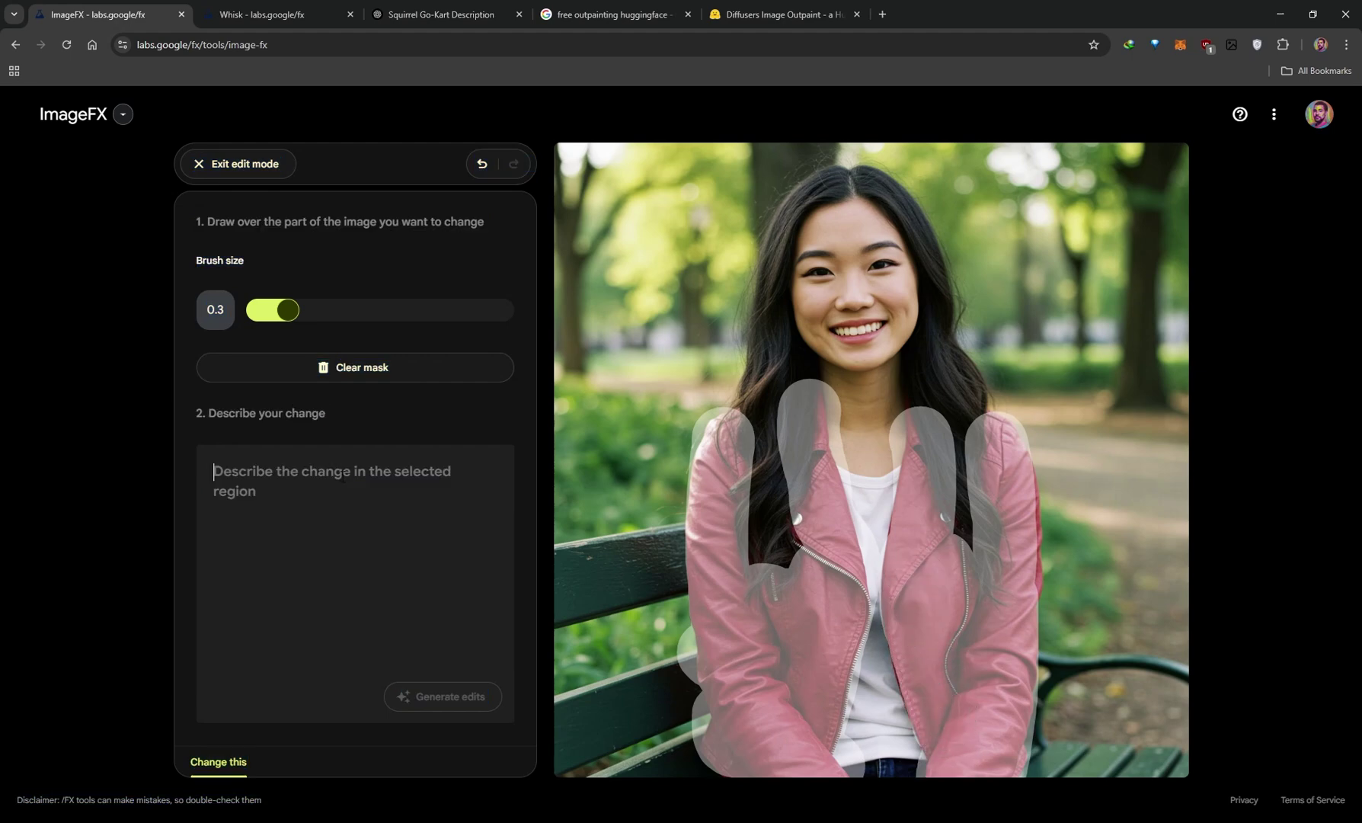
type("A yel")
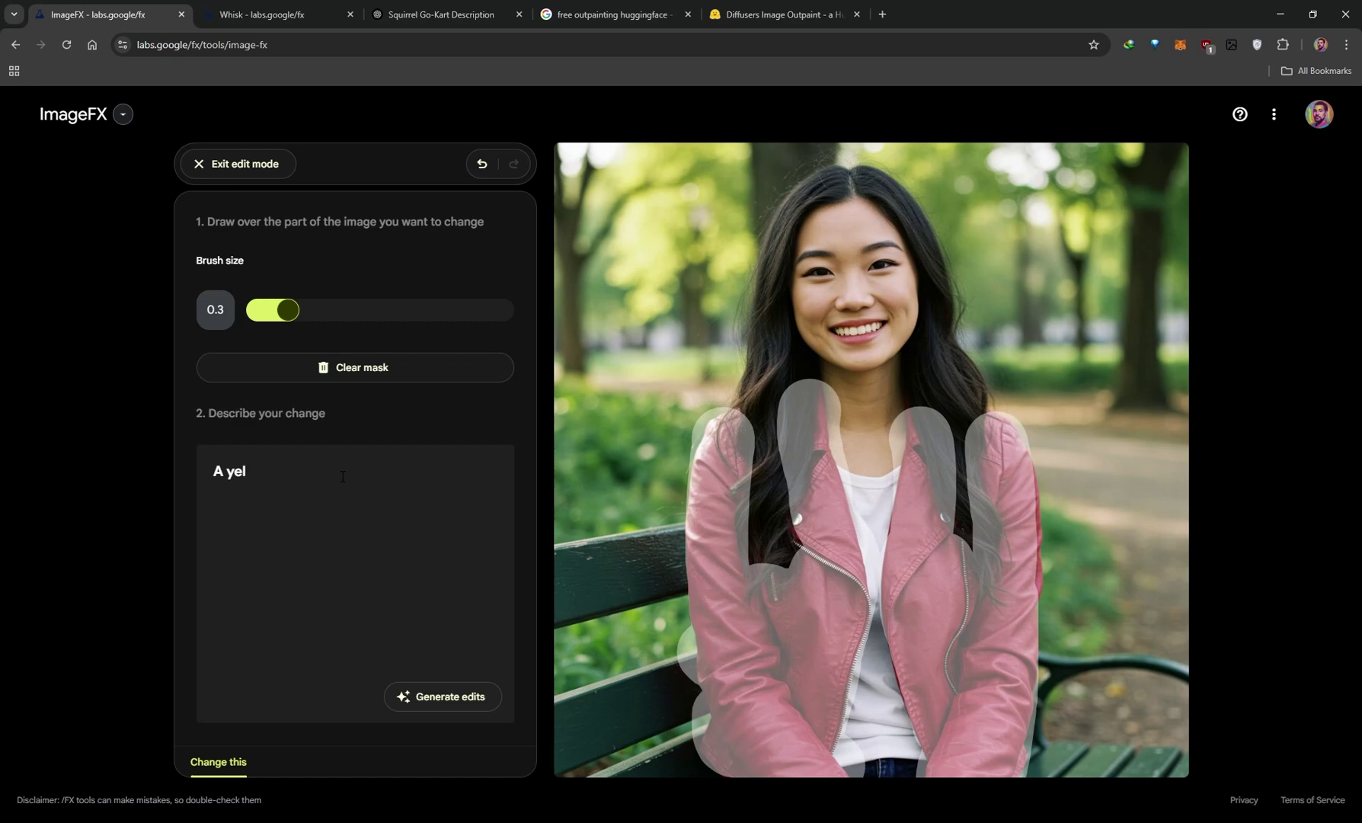
type("low leather jacket")
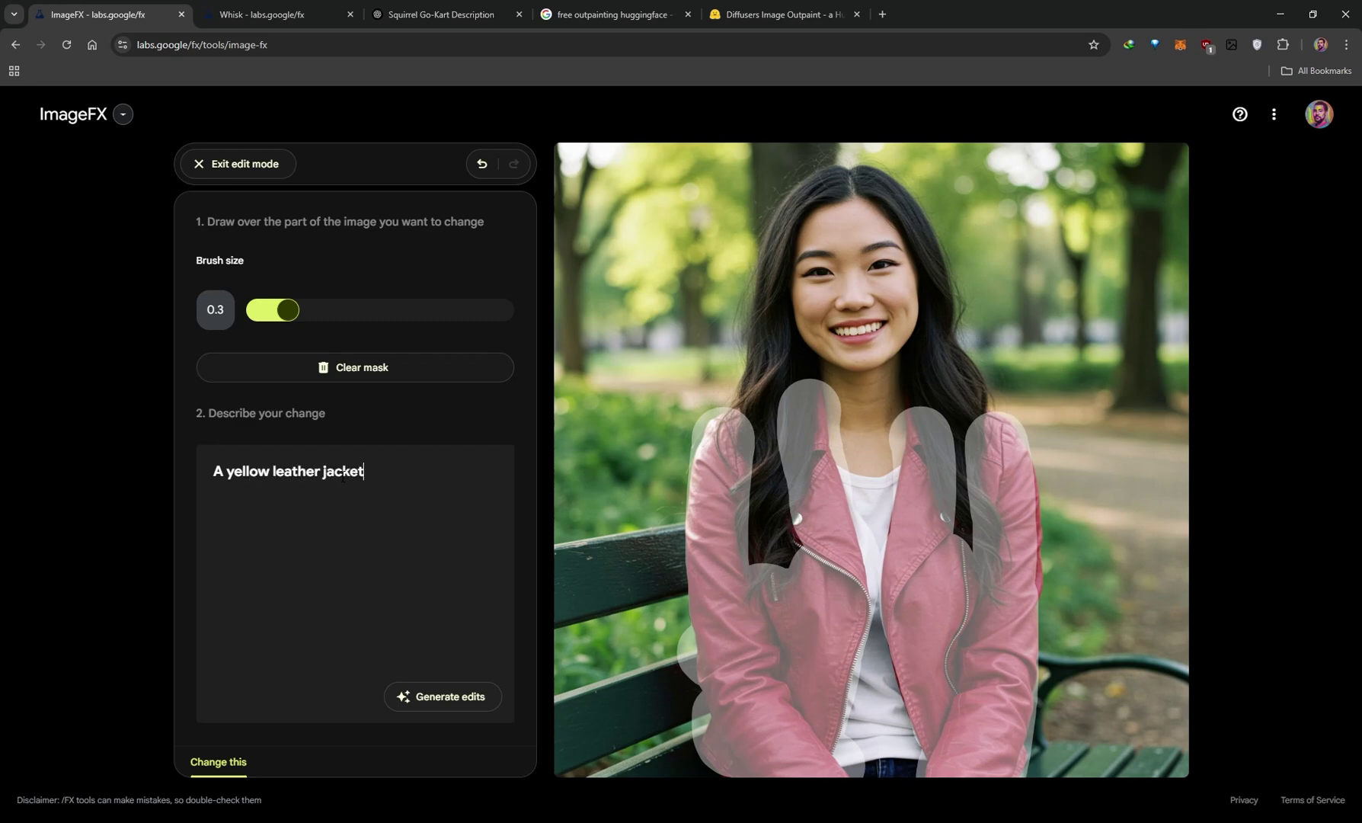
- Generate the yellow leather jacket edits and compare the four resulting images of the woman on the park bench
left_click(433, 698)
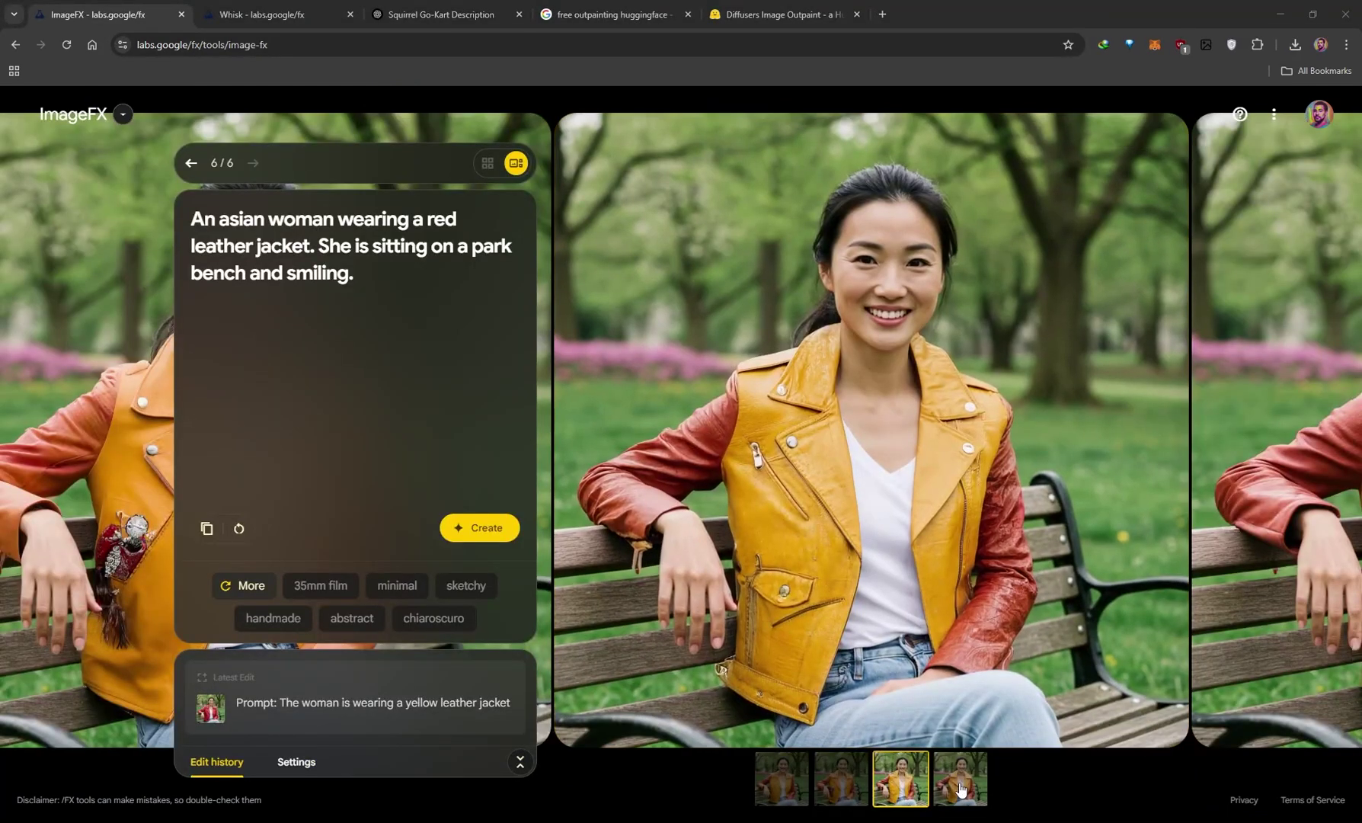
left_click(961, 784)
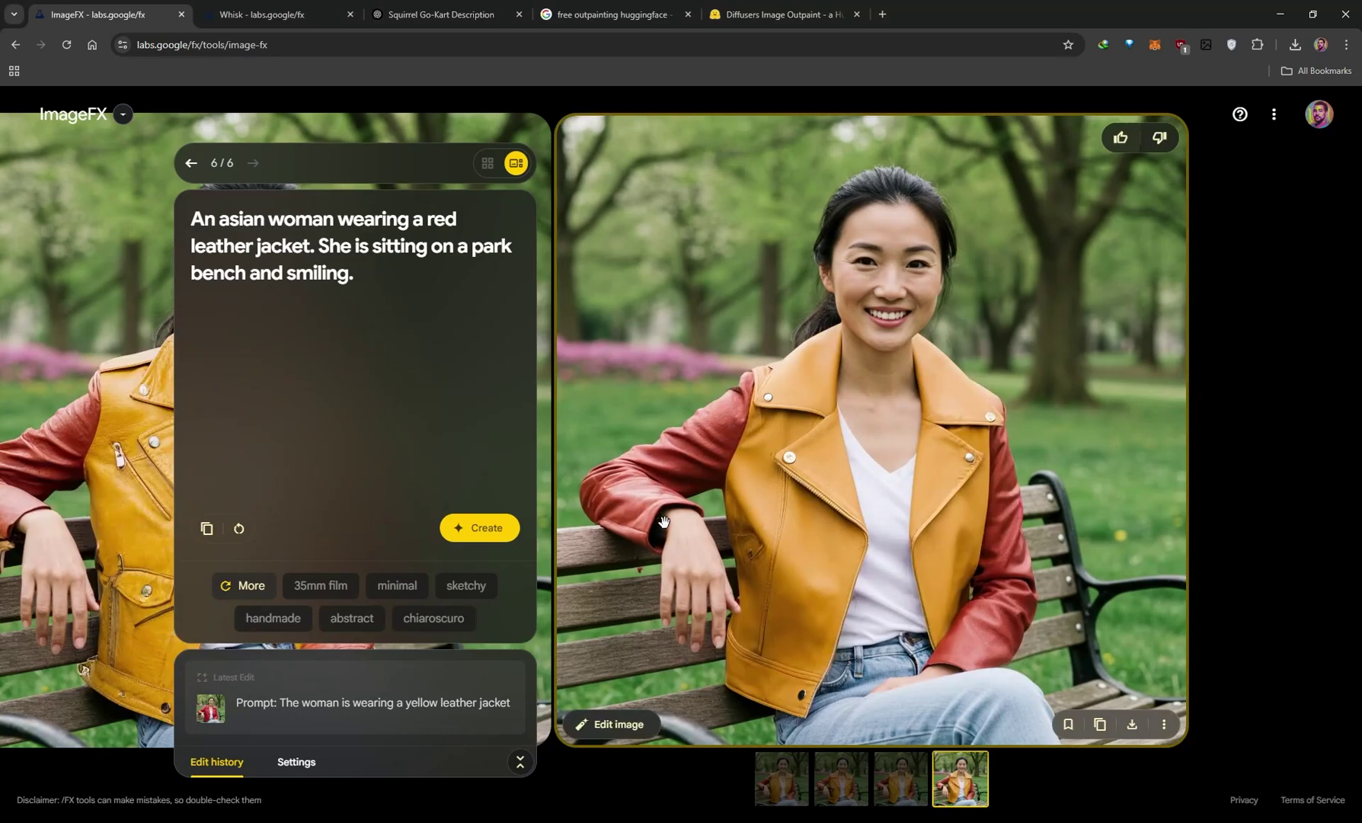
left_click(841, 779)
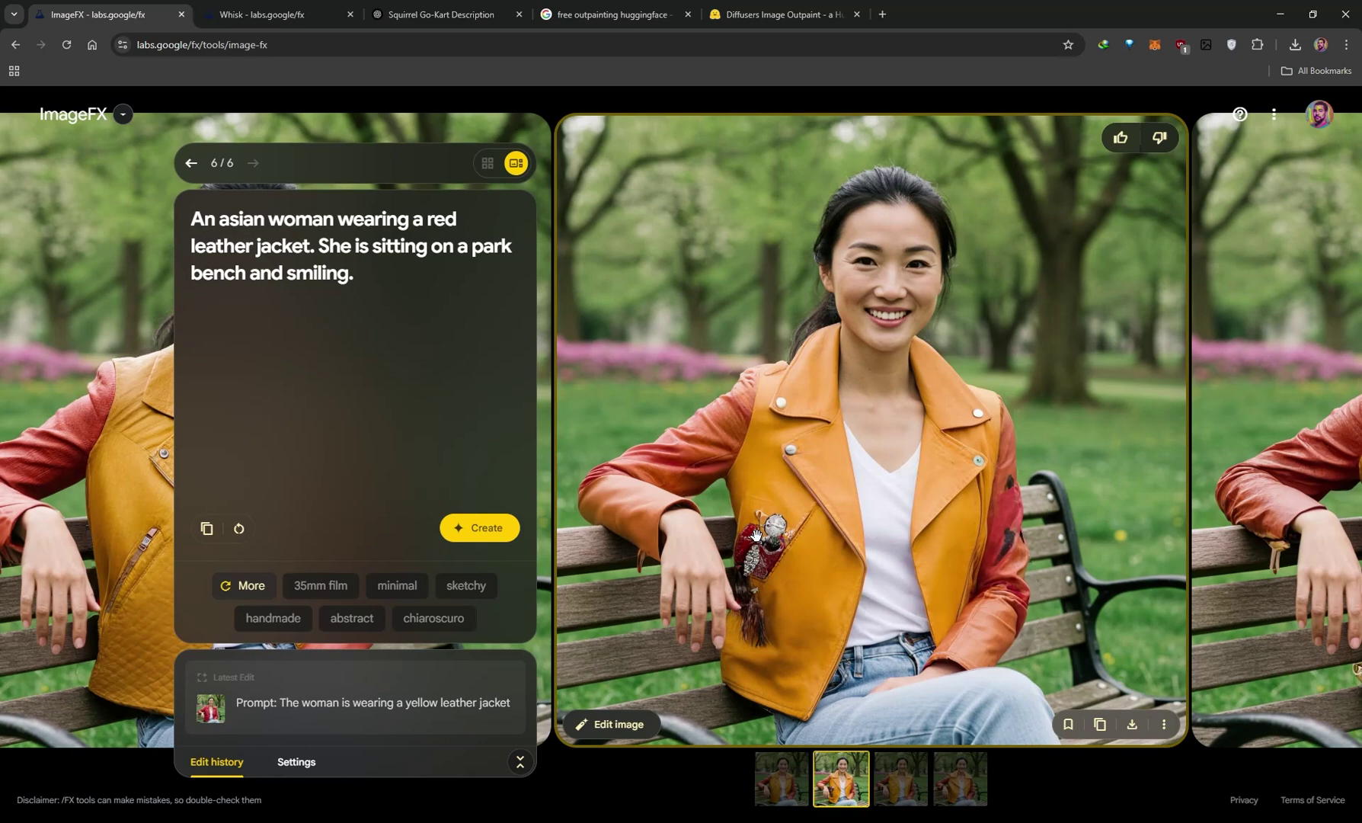
left_click(773, 798)
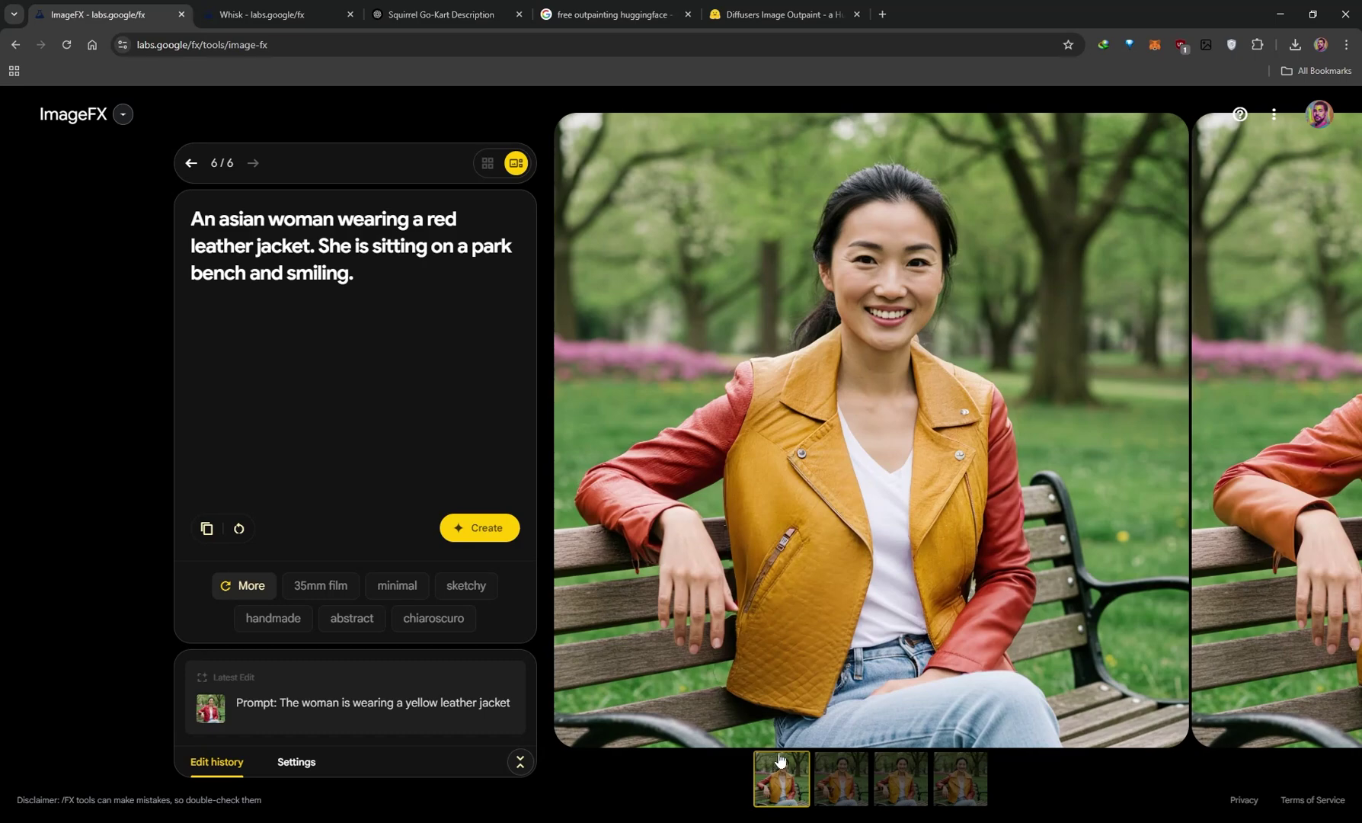
left_click(887, 788)
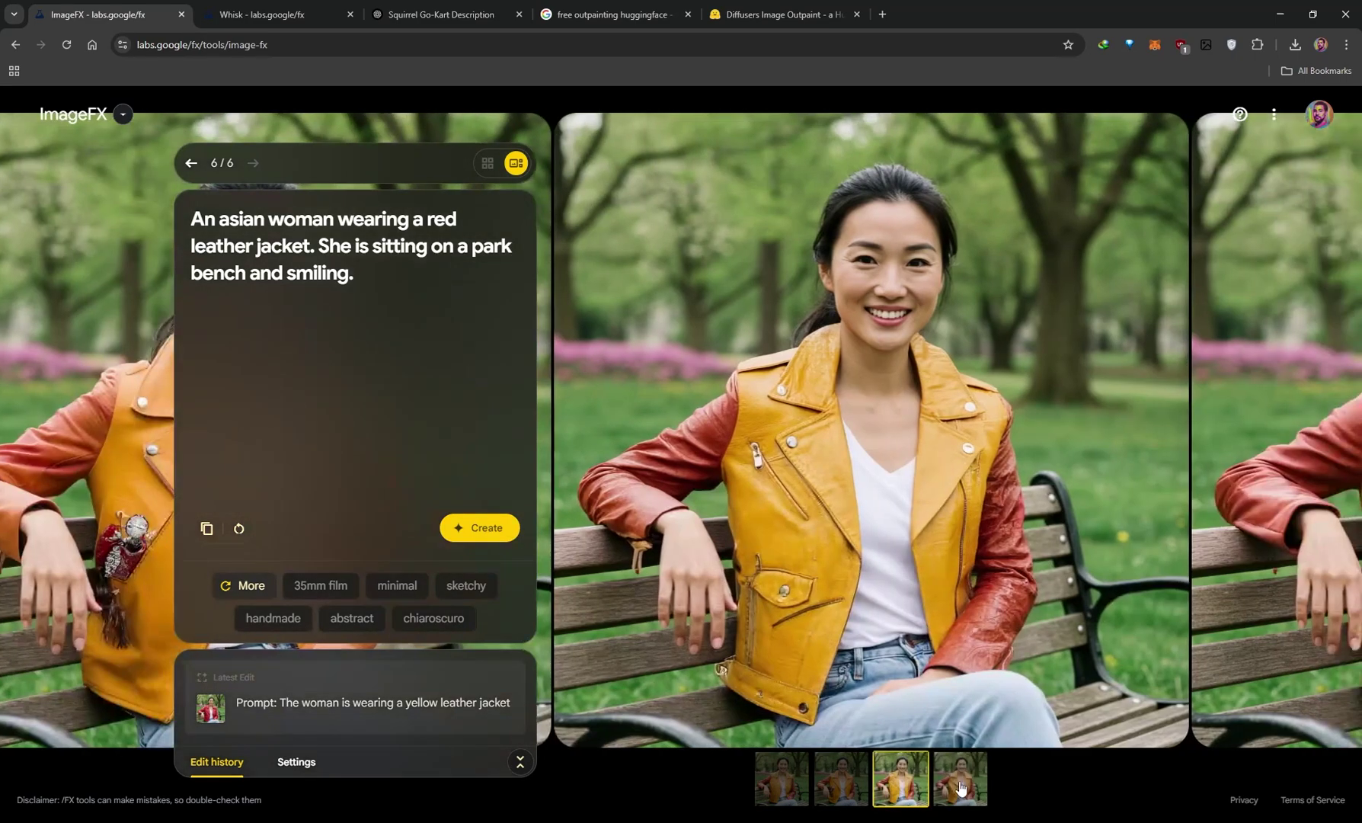
left_click(960, 789)
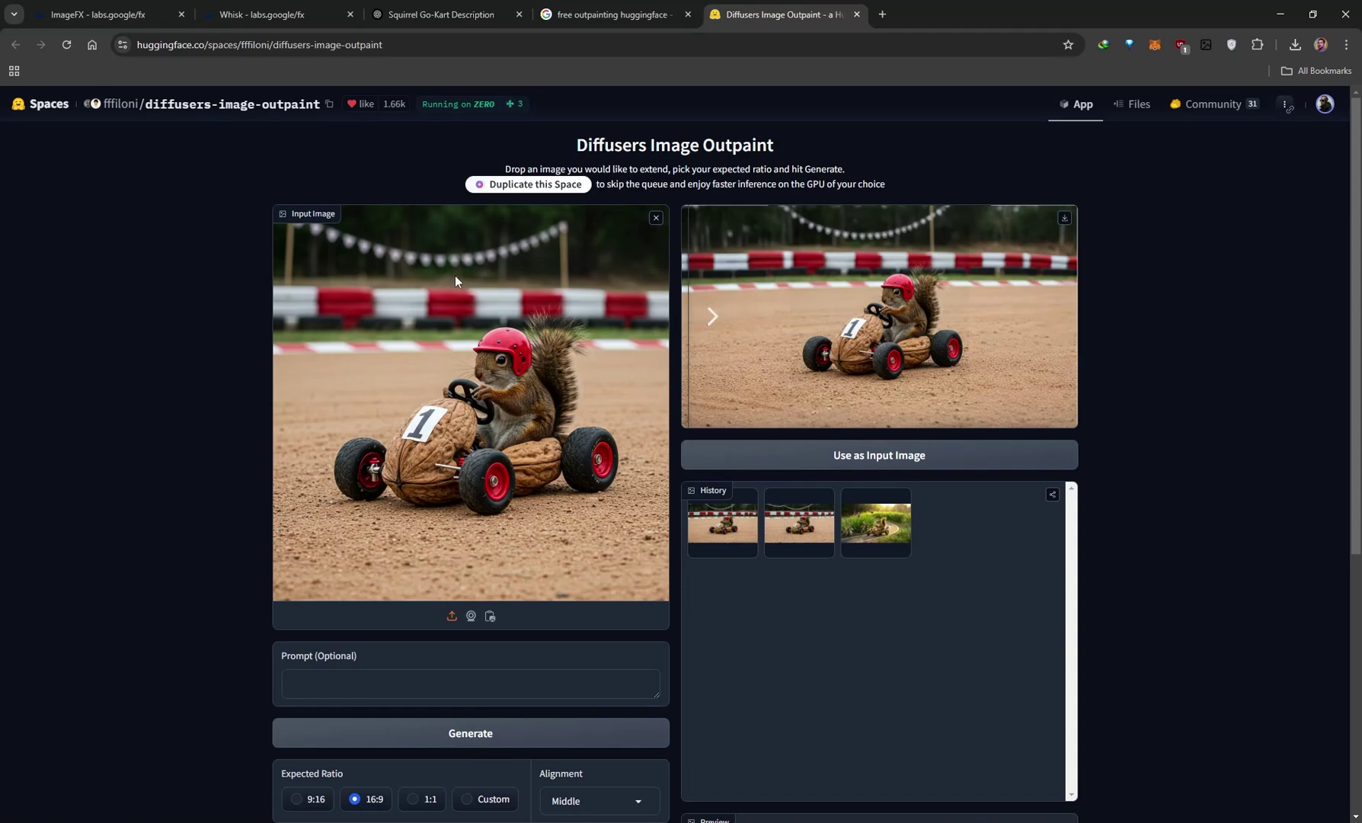
- Switch to the Diffusers Image Outpaint Space on Hugging Face and examine its address, ratio options and before-and-after comparison of the squirrel image
left_click(130, 44)
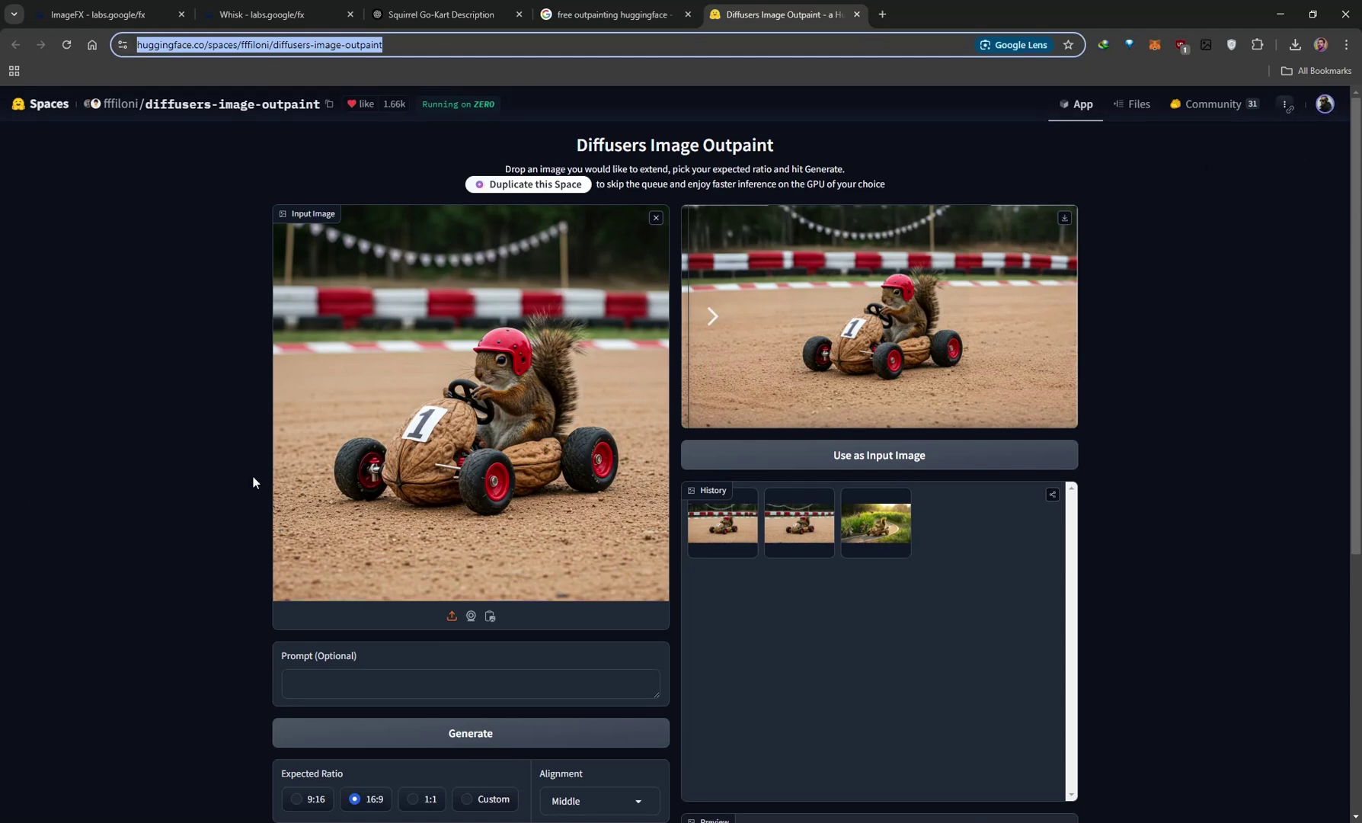
scroll(252, 482, "down", 1)
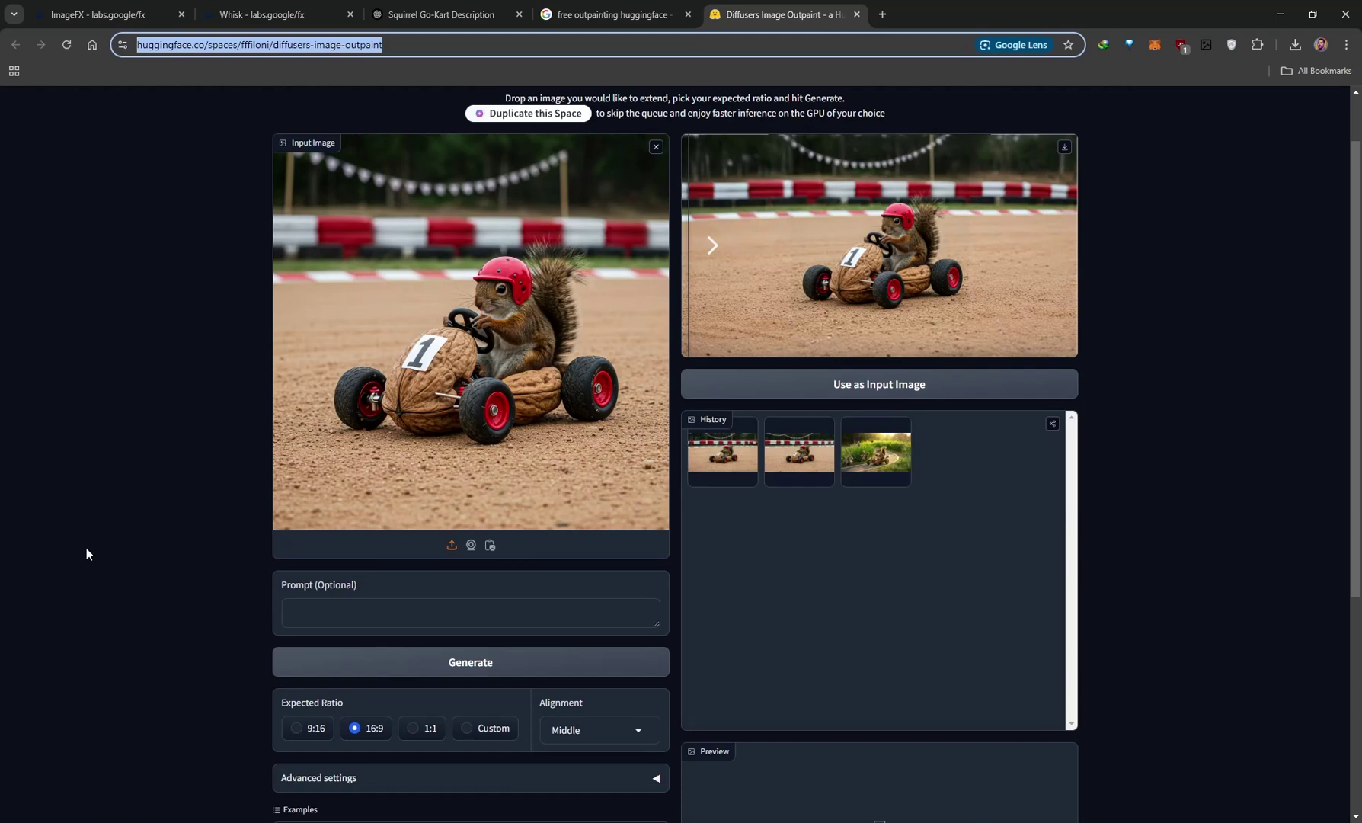
scroll(310, 660, "down", 1)
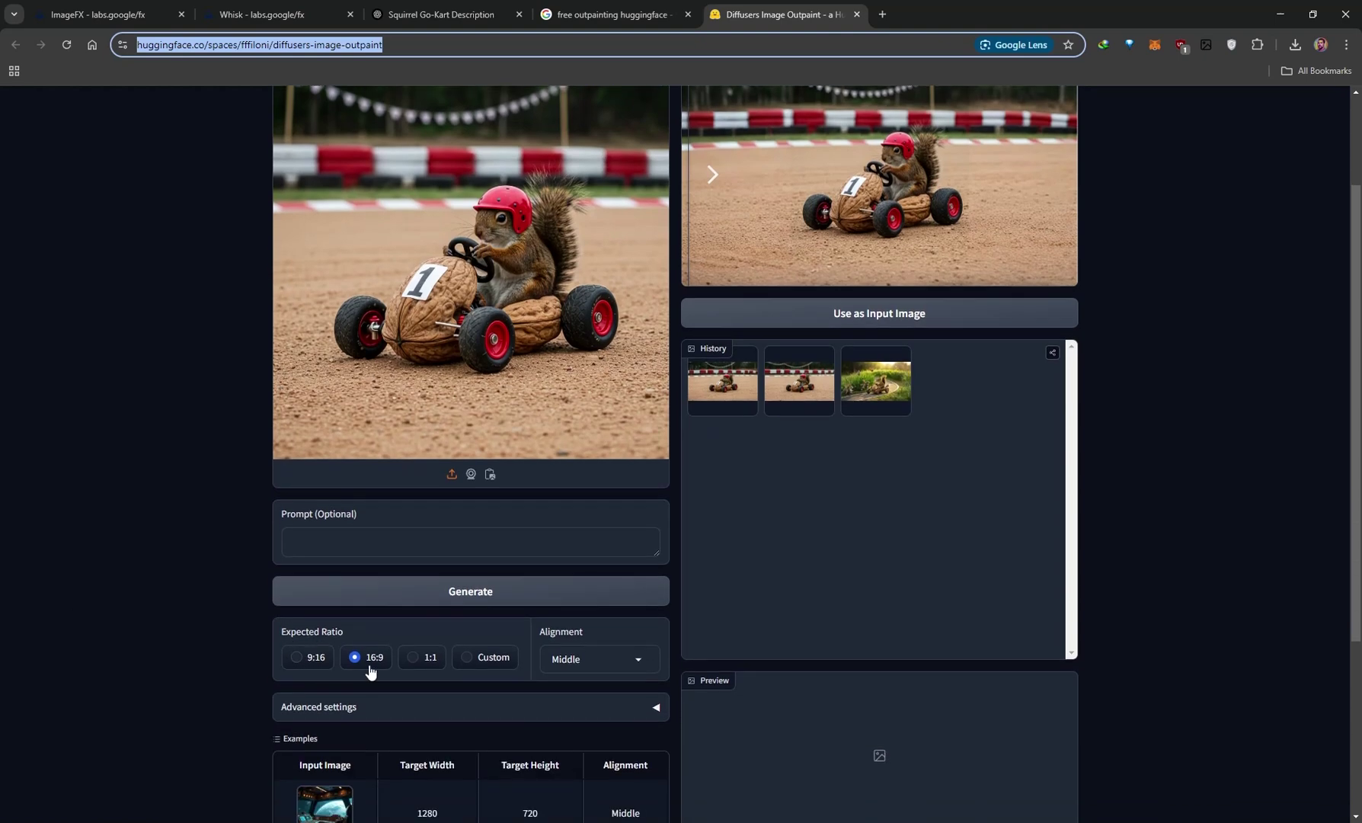
scroll(380, 662, "up", 1)
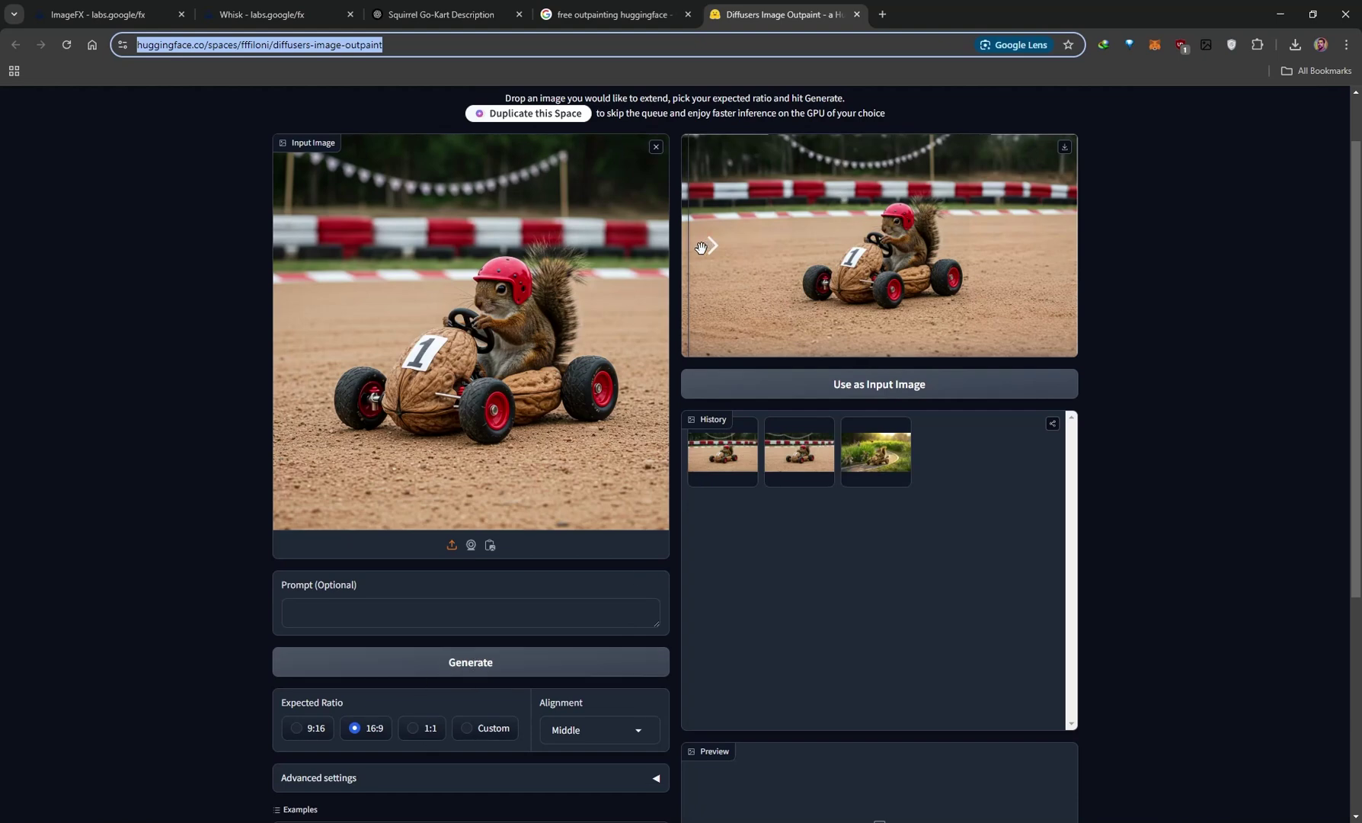
left_click_drag(712, 246, 1086, 272)
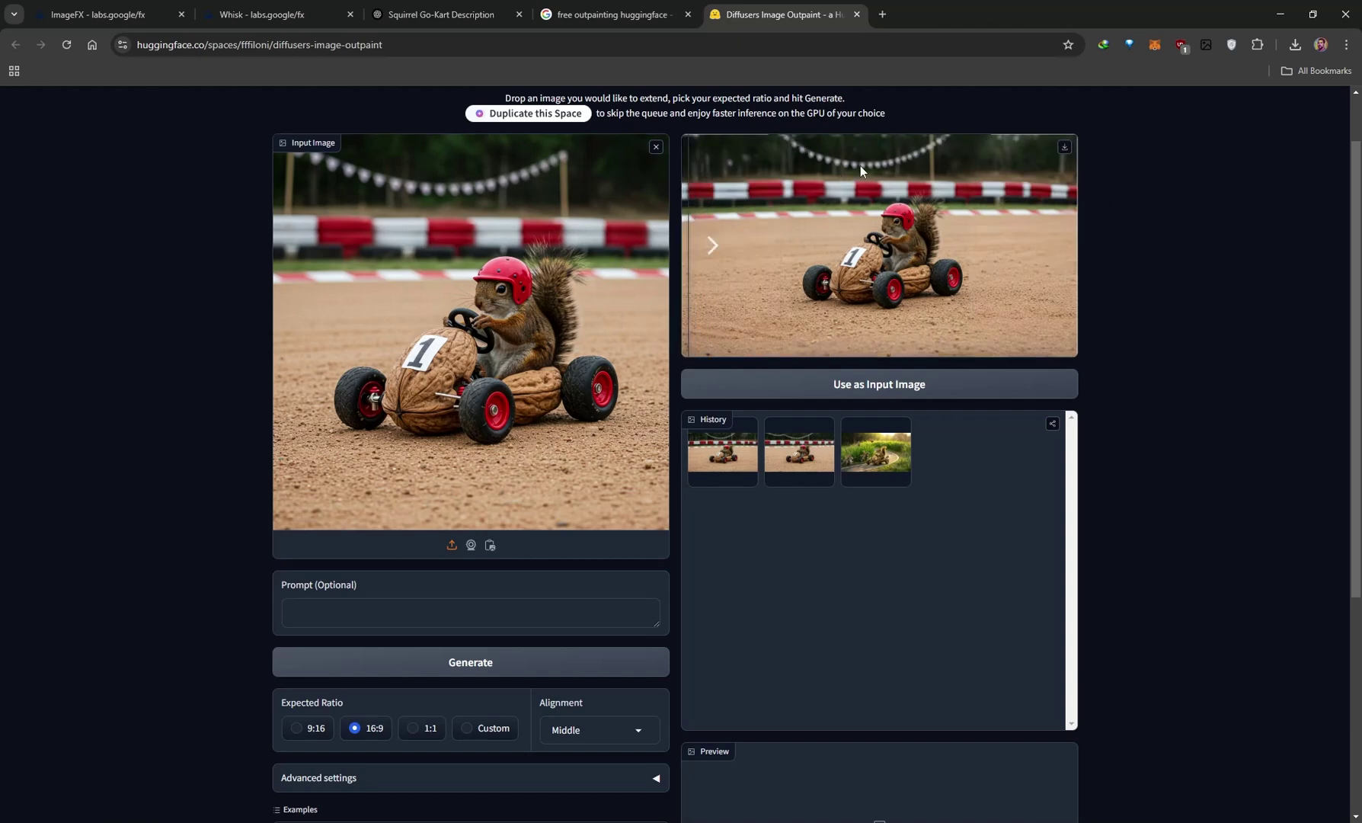
scroll(860, 166, "up", 1)
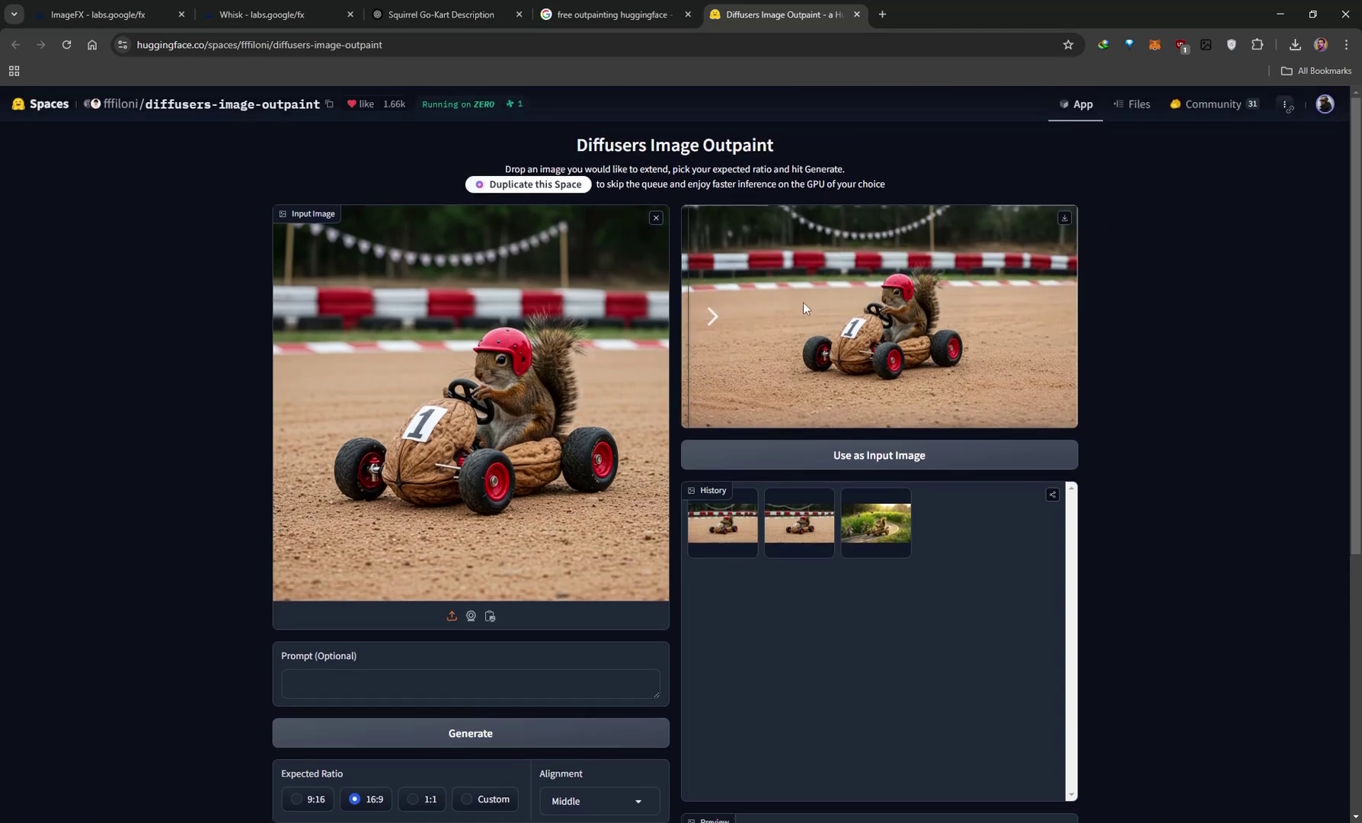